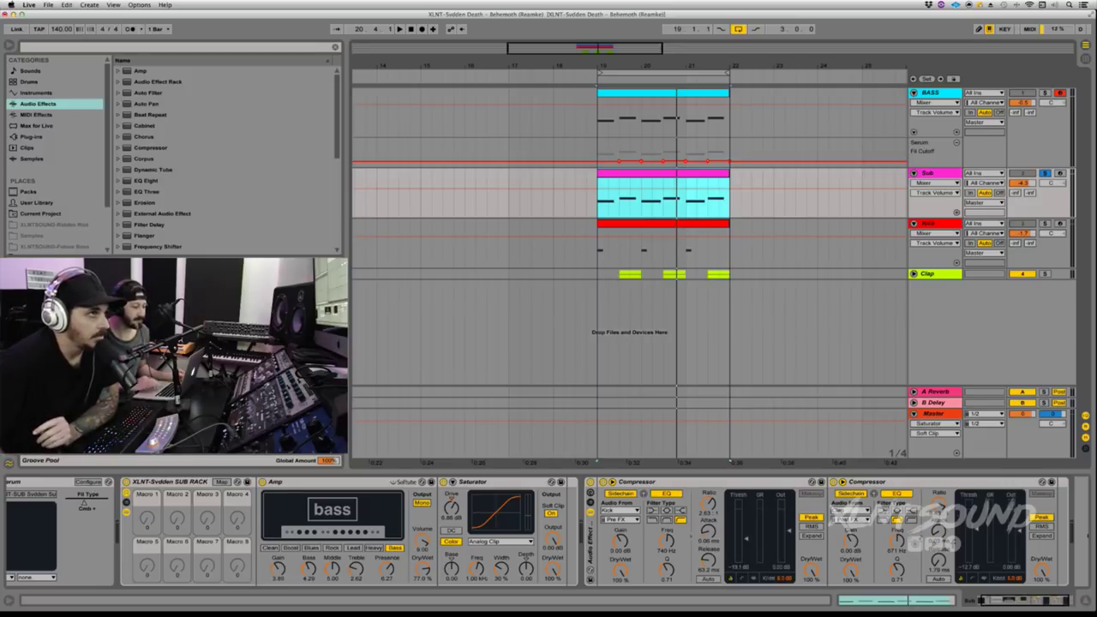
# Solo the Kick track and play its pattern on its own from the start of the clip
pyautogui.click(625, 226)
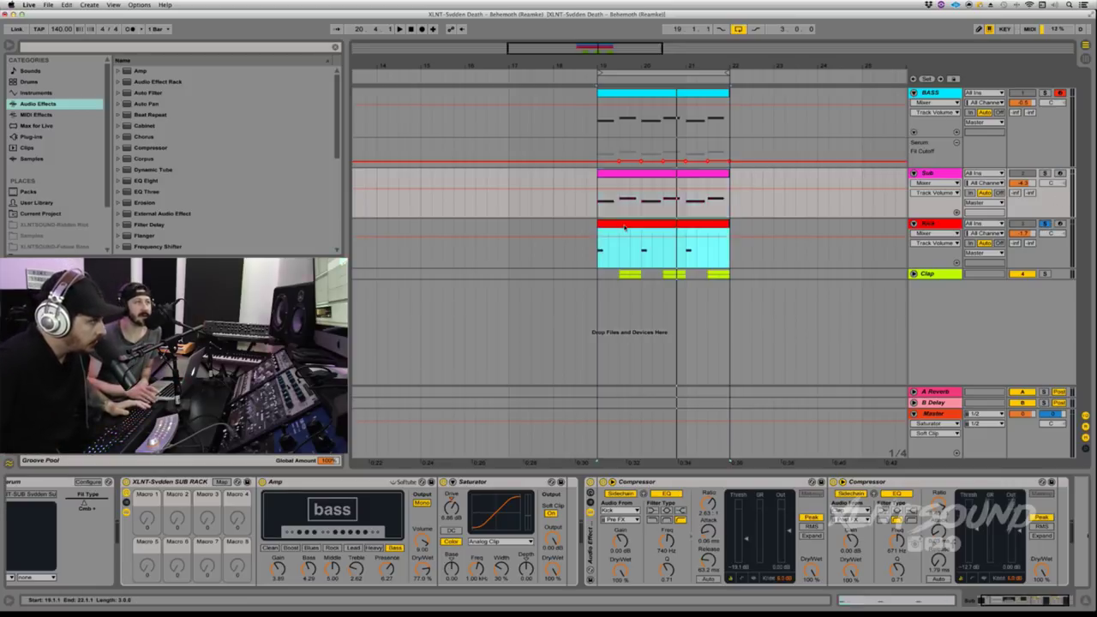
pyautogui.press('space')
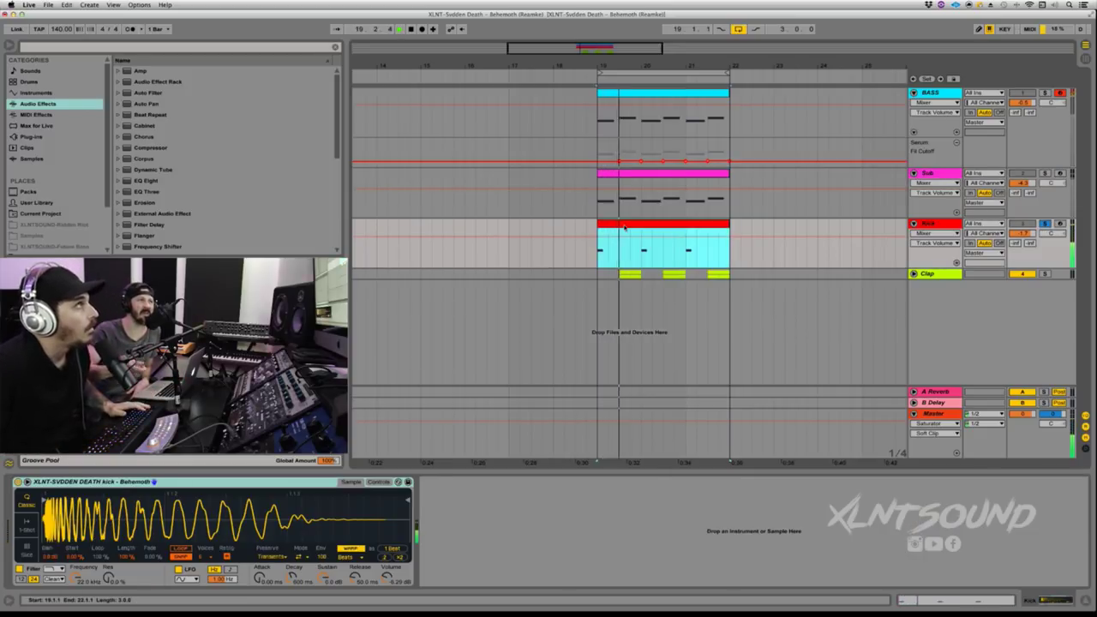
pyautogui.press('space')
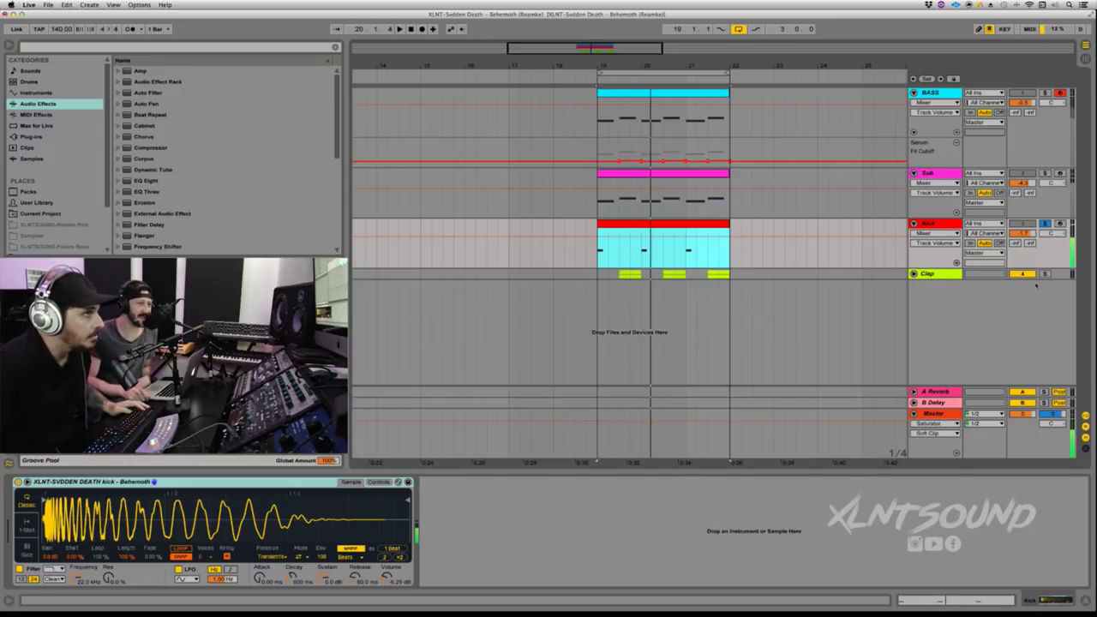
# Expand the Clap group, solo it, and play it from the first SLAP clip
pyautogui.click(914, 274)
pyautogui.click(943, 315)
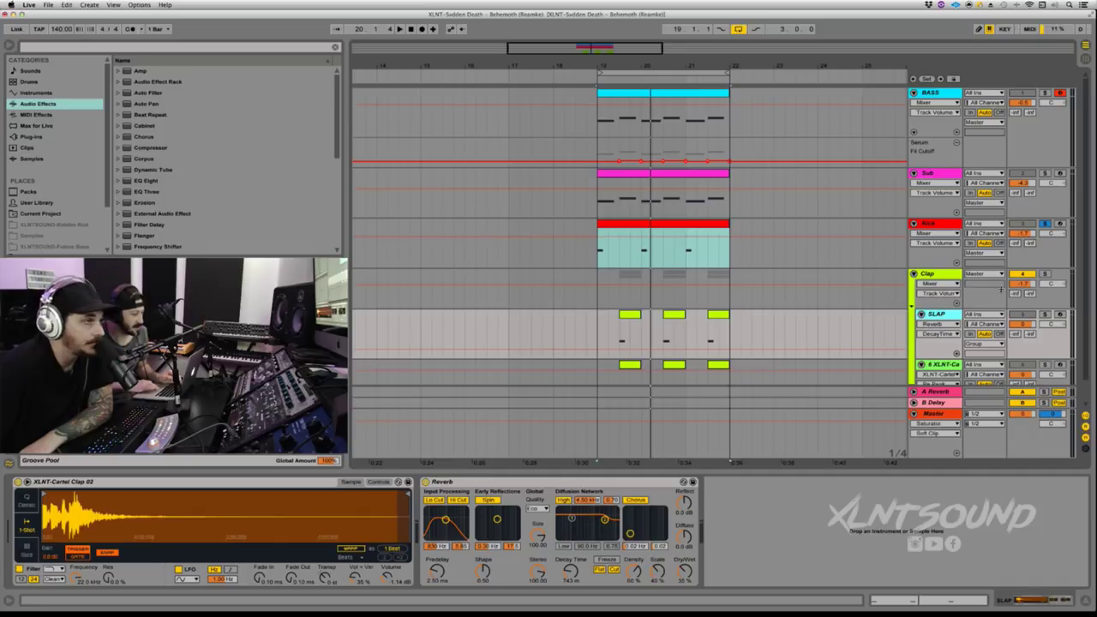
pyautogui.click(1045, 274)
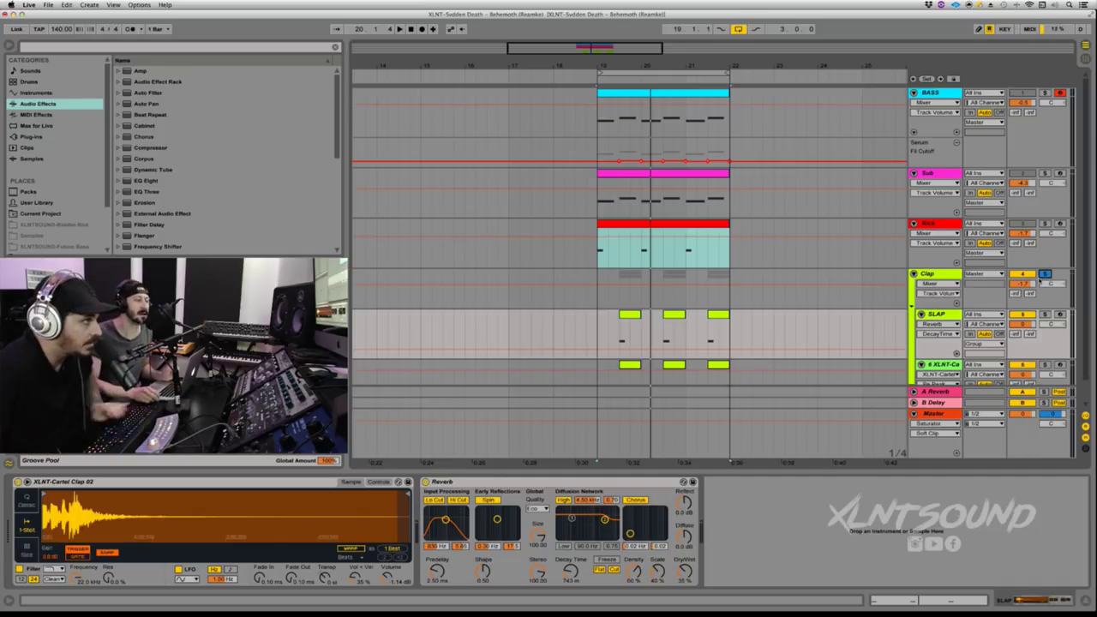
pyautogui.click(625, 315)
pyautogui.press('space')
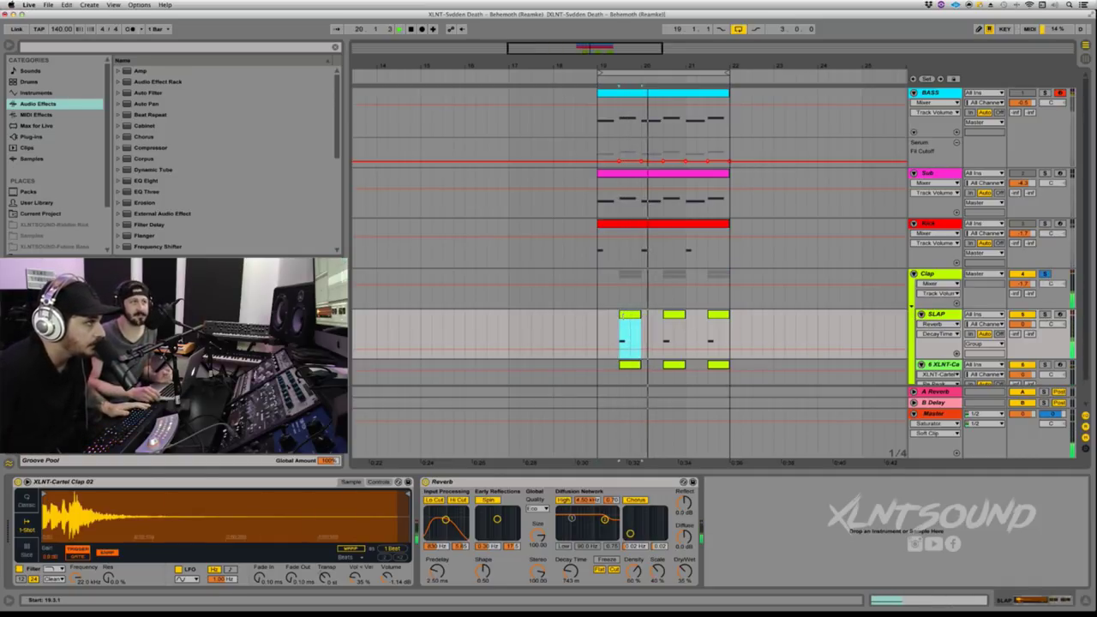
pyautogui.scroll(-1, 682, 311)
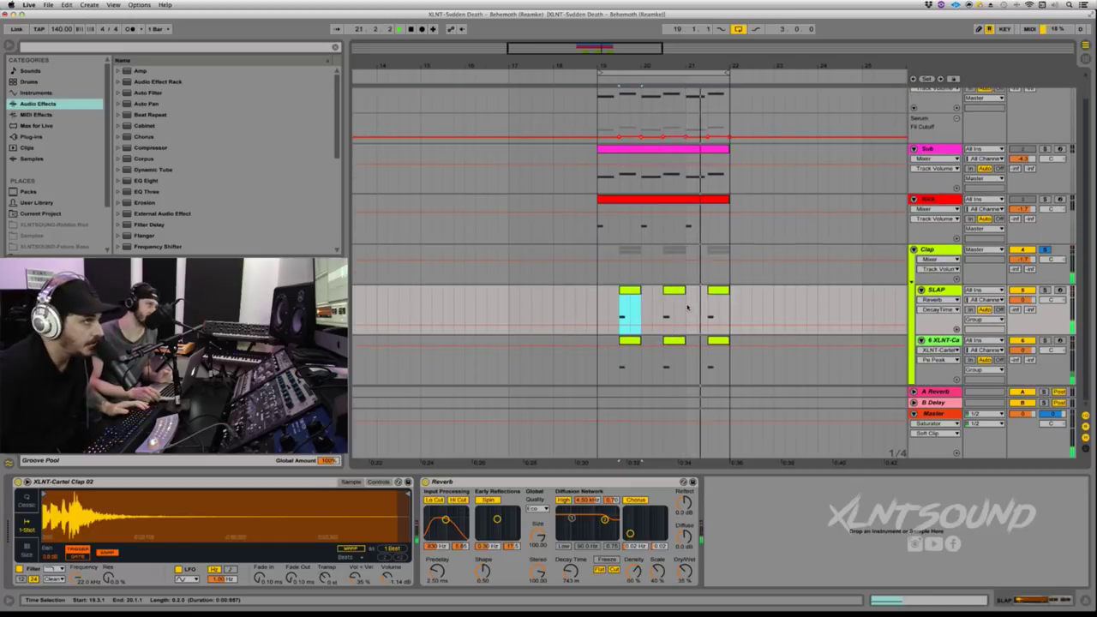
pyautogui.press('space')
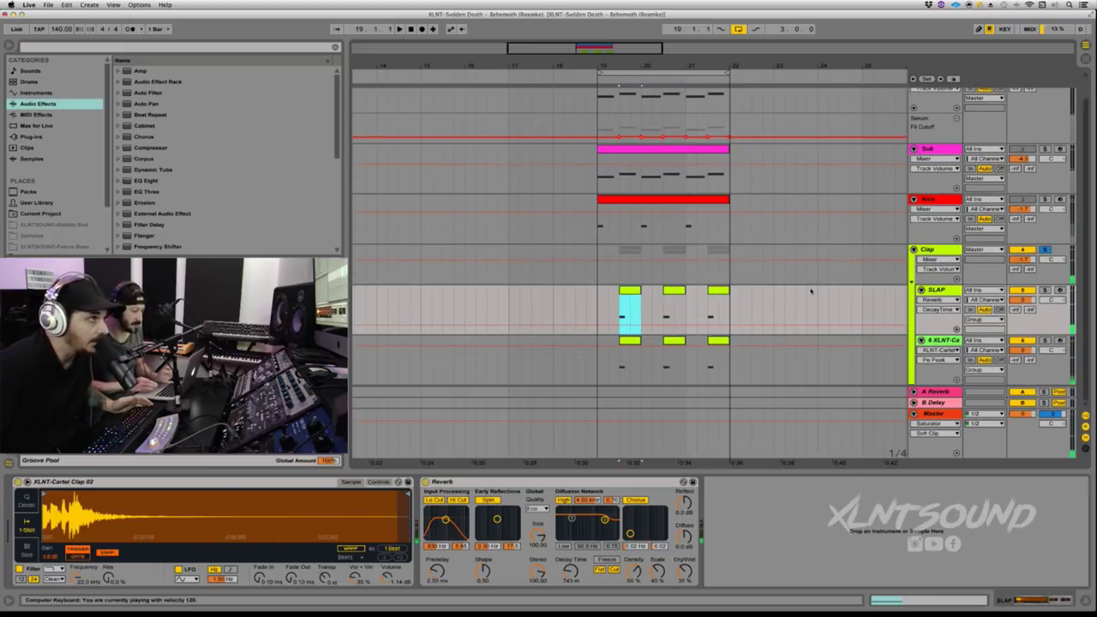
# Inspect the devices on the Clap group and its two clap tracks, and play the soloed claps again
pyautogui.moveTo(646, 62); pyautogui.dragTo(646, 86)
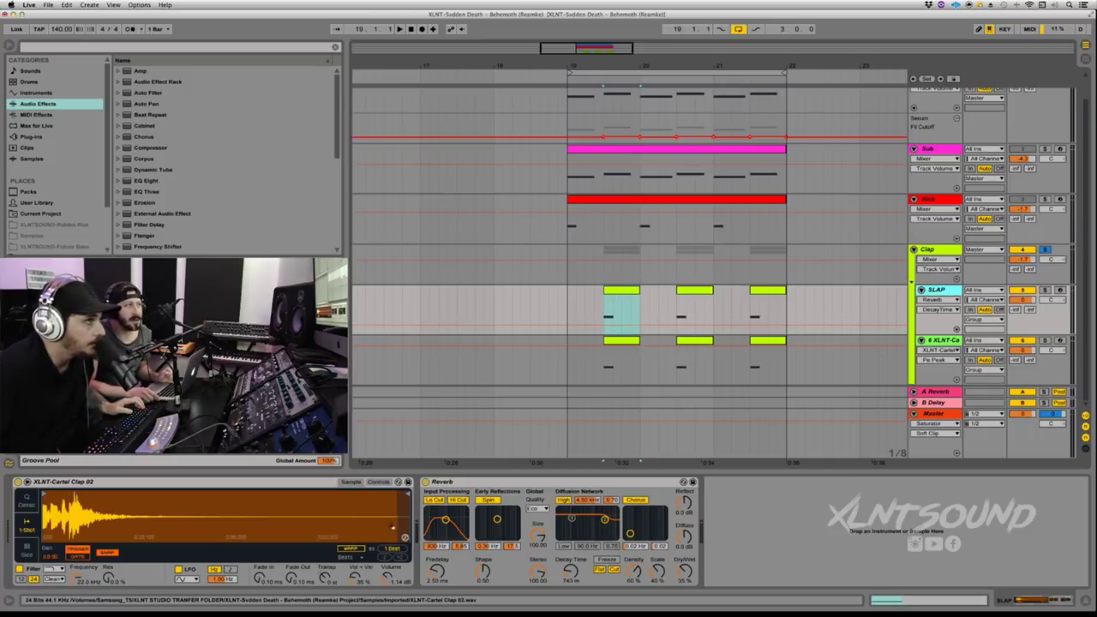
pyautogui.click(930, 281)
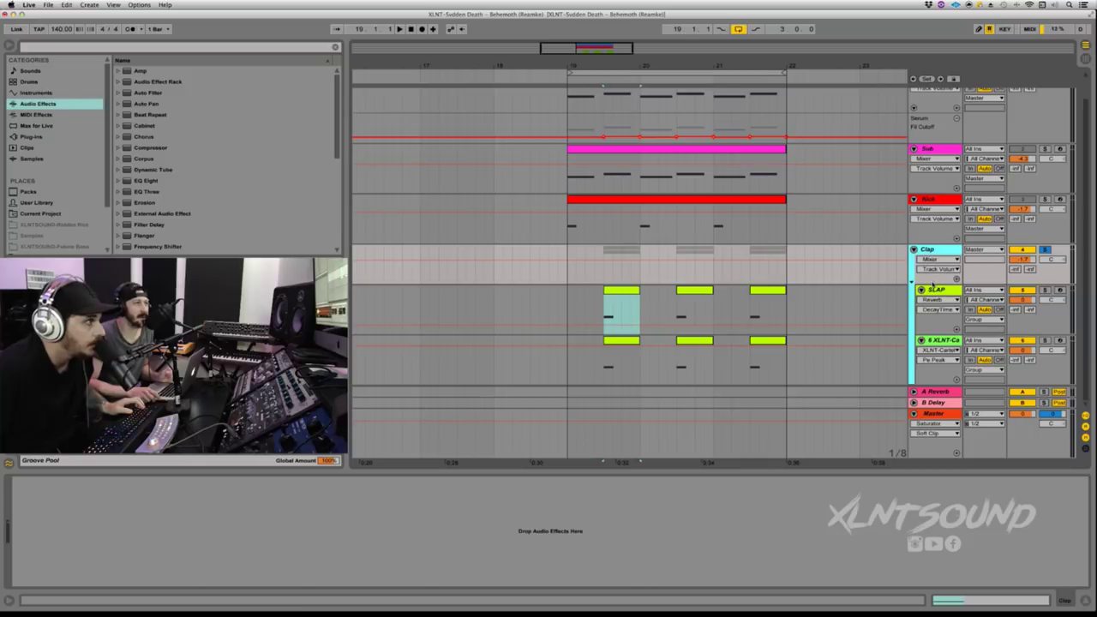
pyautogui.click(934, 290)
pyautogui.click(940, 341)
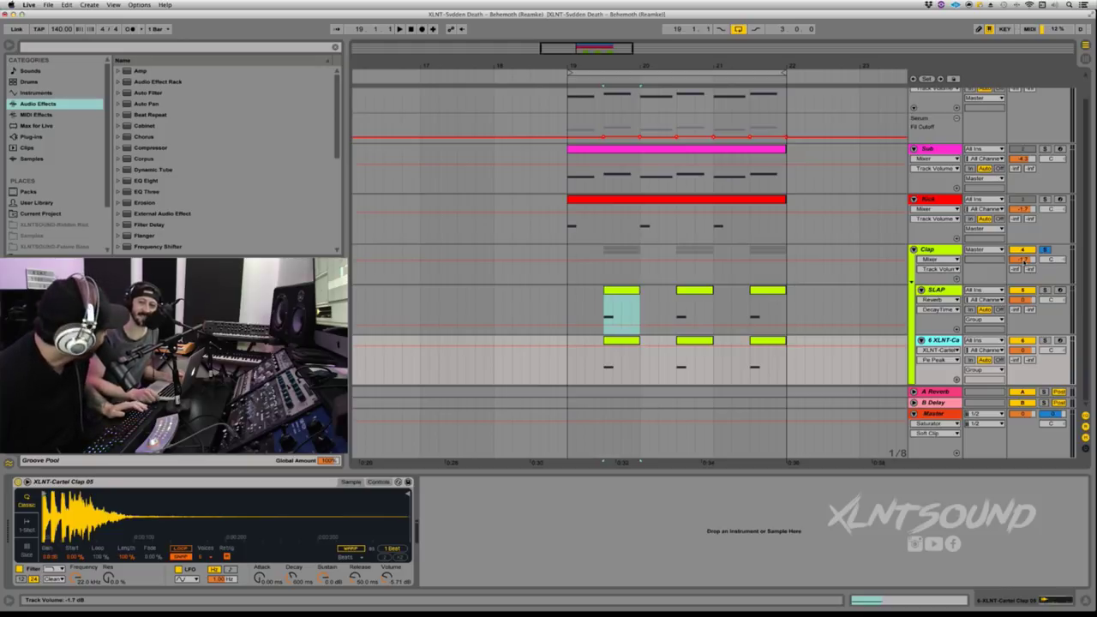
pyautogui.press('space')
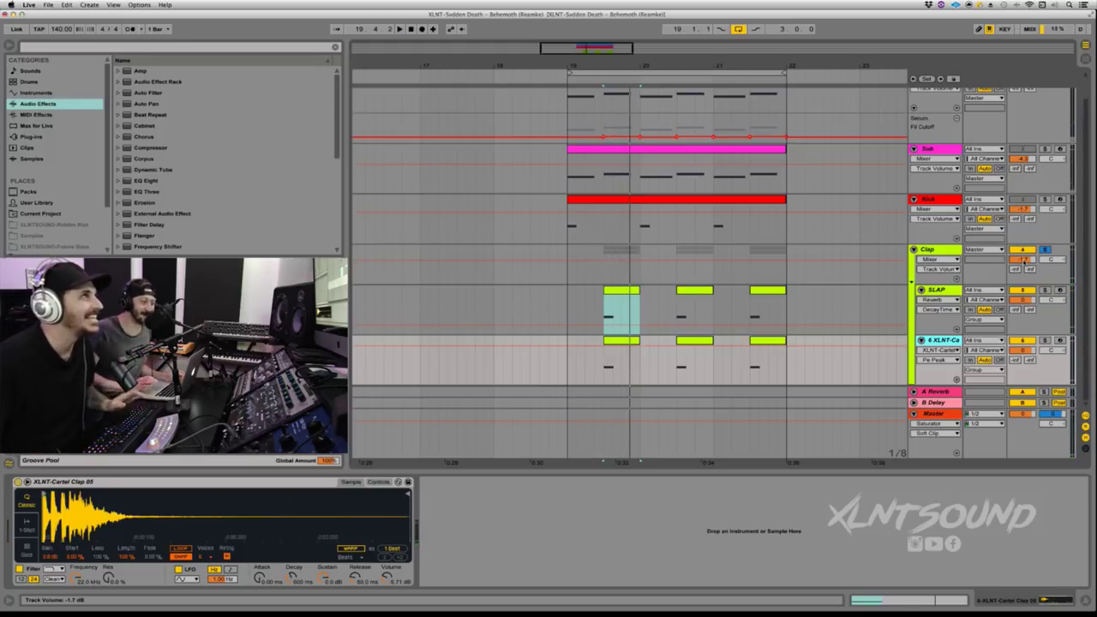
# Turn off the Clap group's solo and collapse the Clap group, Sub and Kick tracks
pyautogui.click(1044, 250)
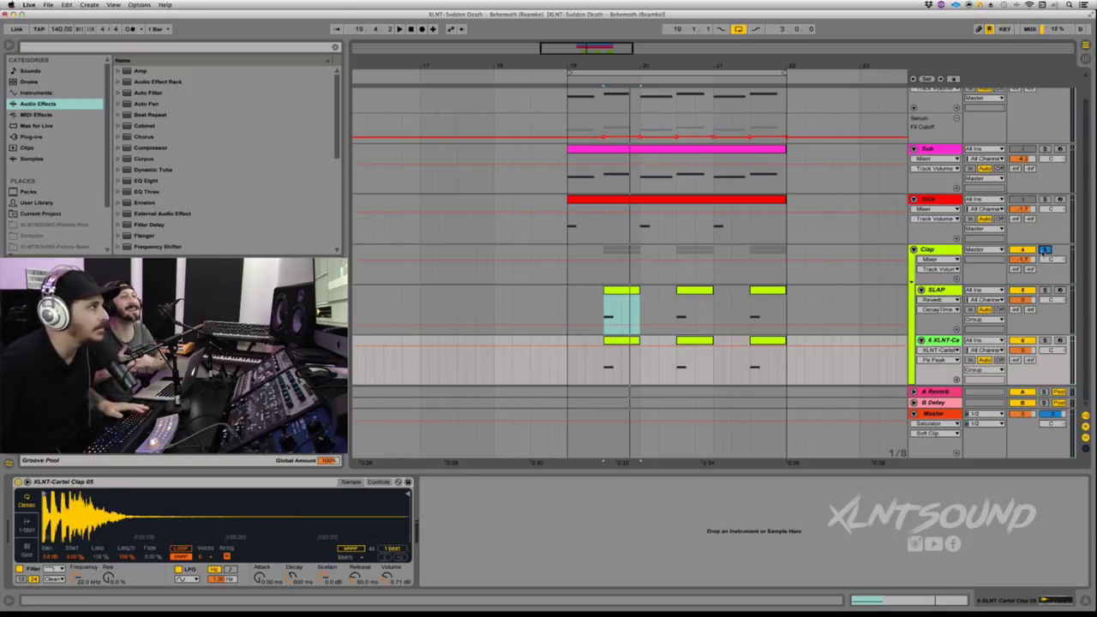
pyautogui.click(914, 249)
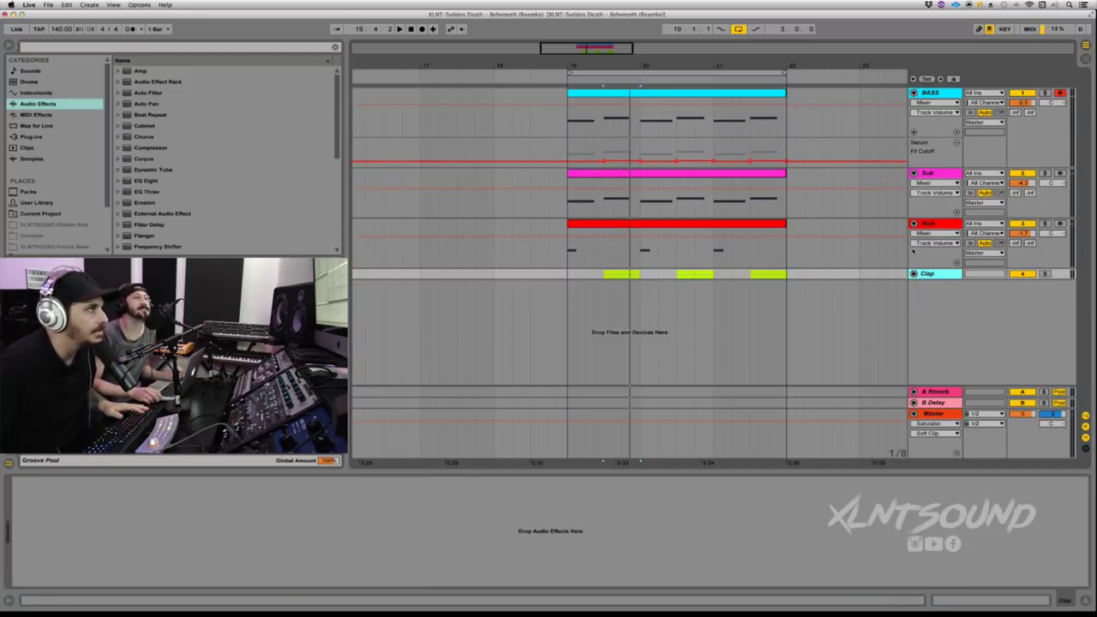
pyautogui.click(920, 175)
pyautogui.click(914, 173)
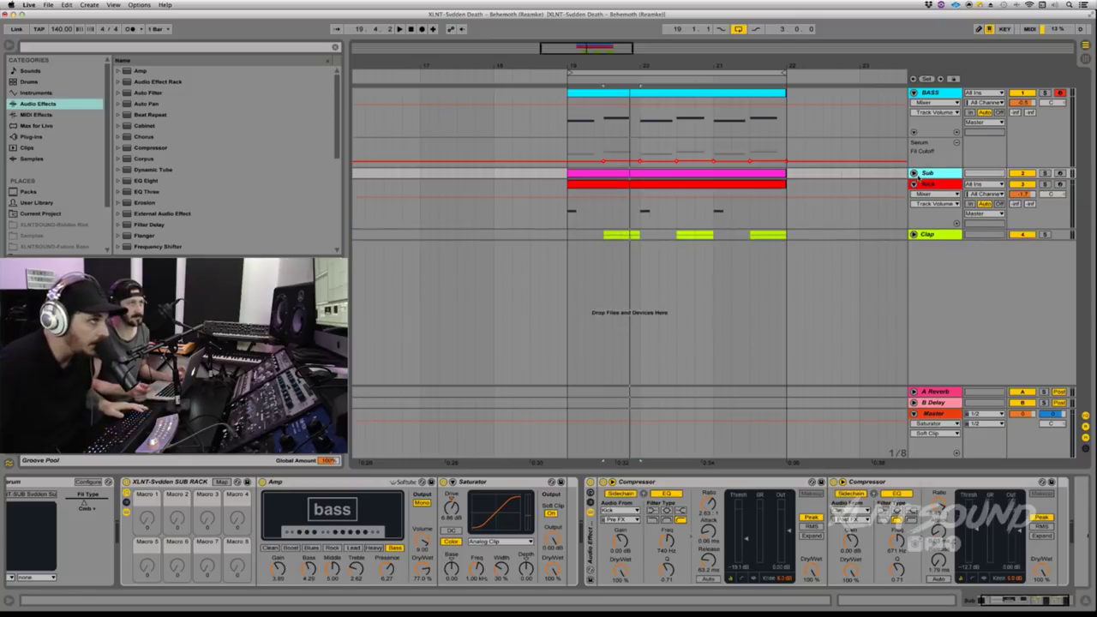
pyautogui.click(914, 183)
# Insert a new MIDI track below BASS and load the VST version of Serum onto it
pyautogui.click(933, 93)
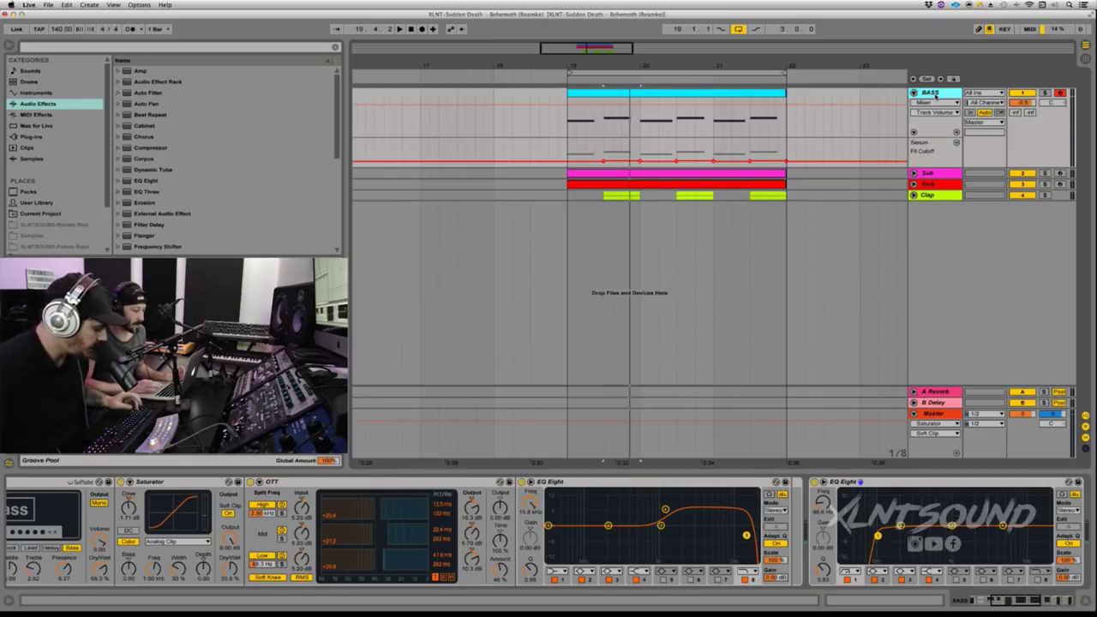
pyautogui.press('super+shift+t')
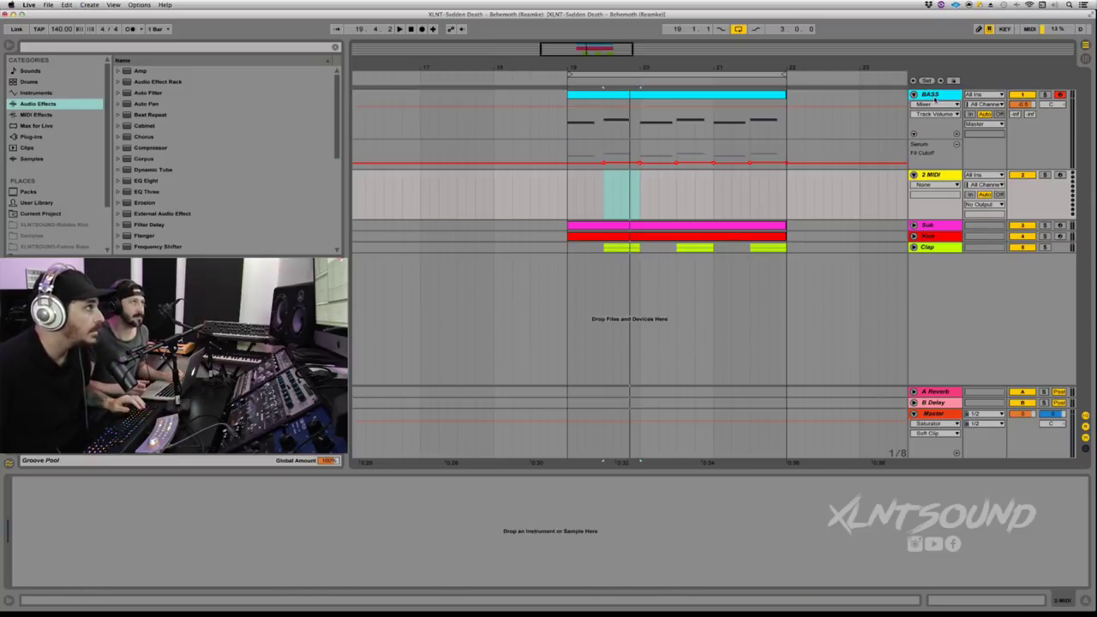
pyautogui.click(83, 48)
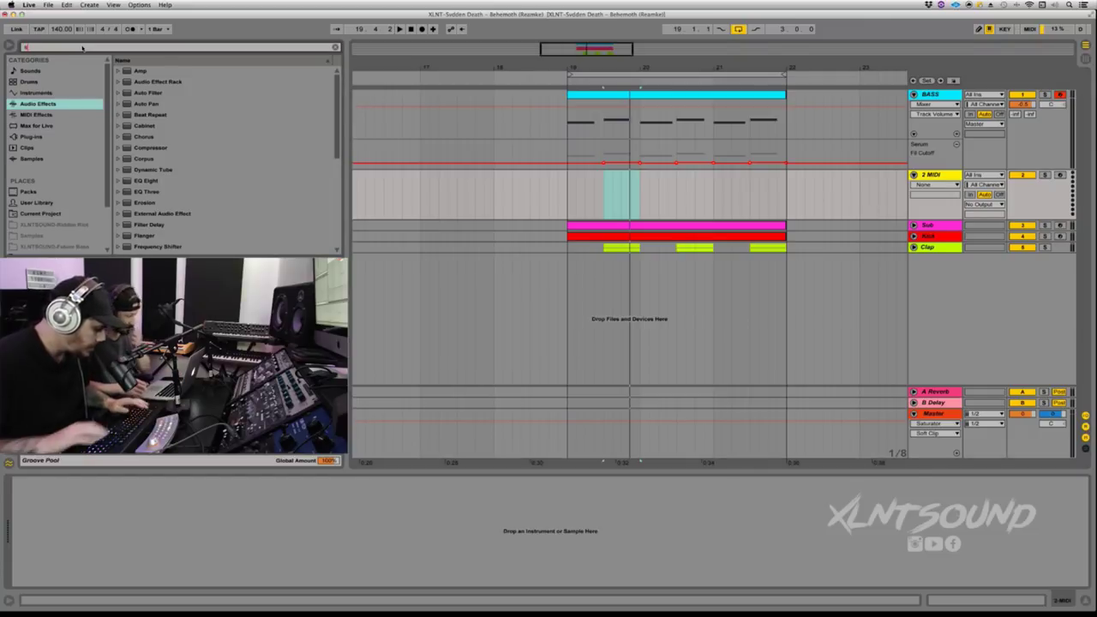
pyautogui.write('serum')
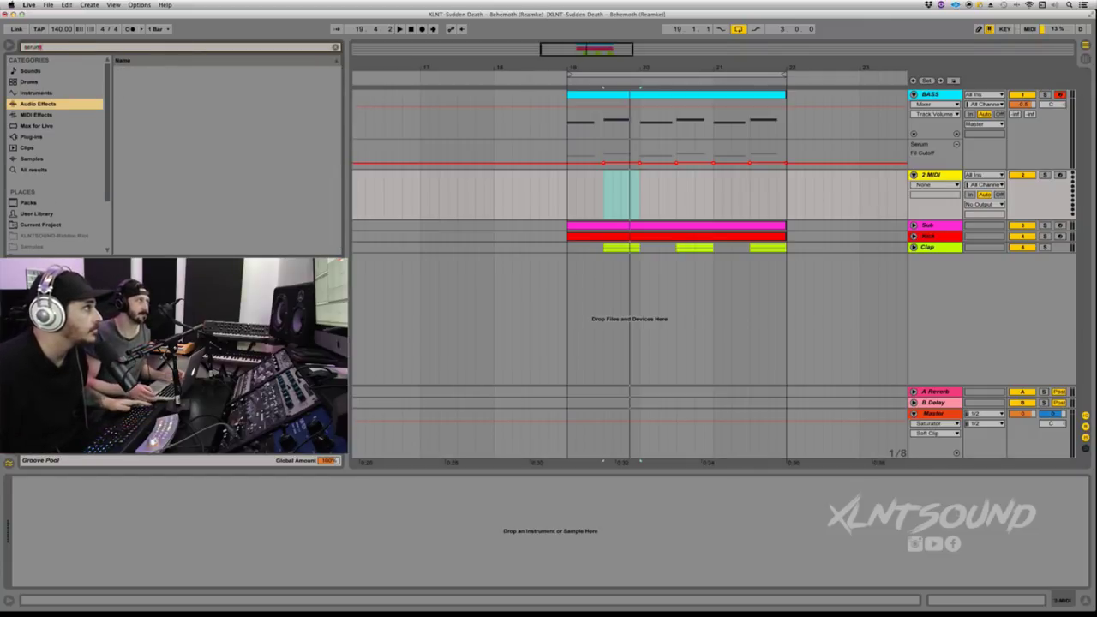
pyautogui.click(31, 137)
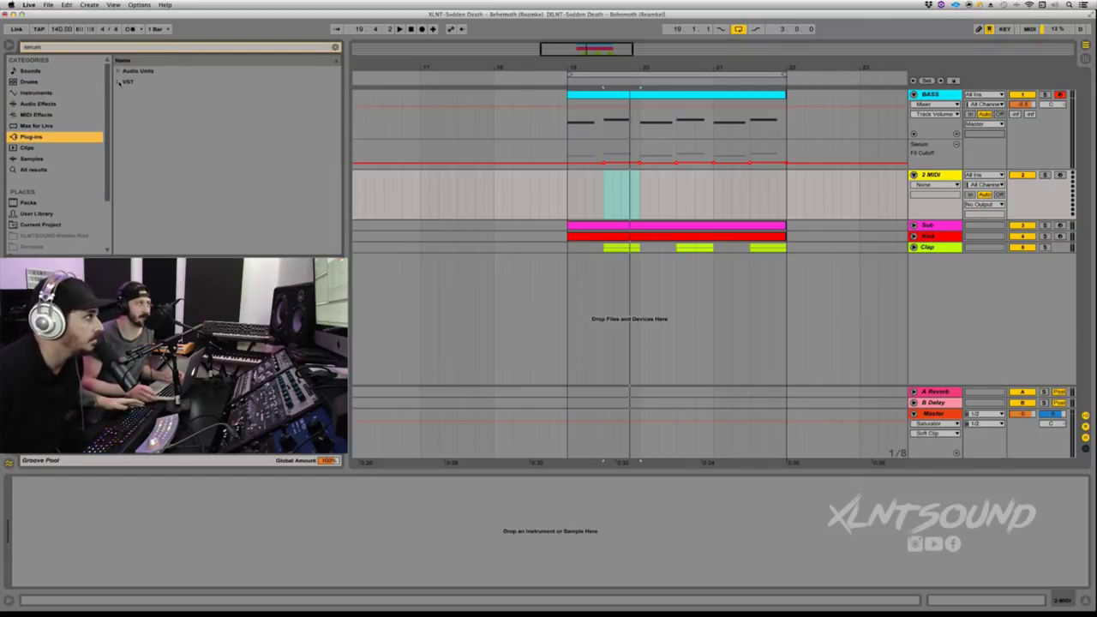
pyautogui.click(119, 83)
pyautogui.click(135, 93)
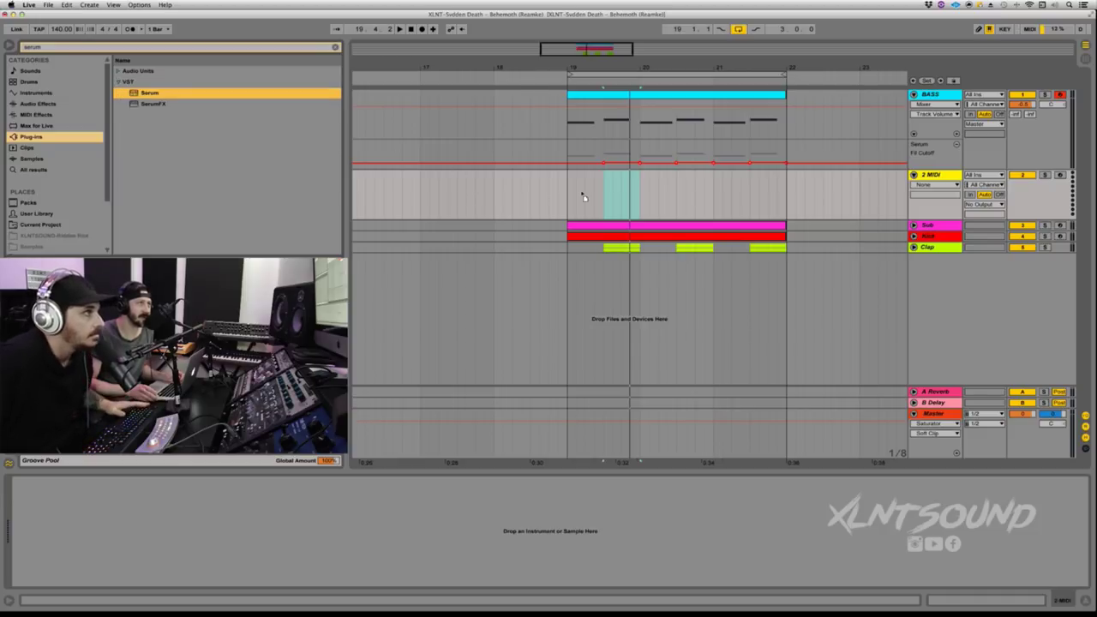
pyautogui.press('Return')
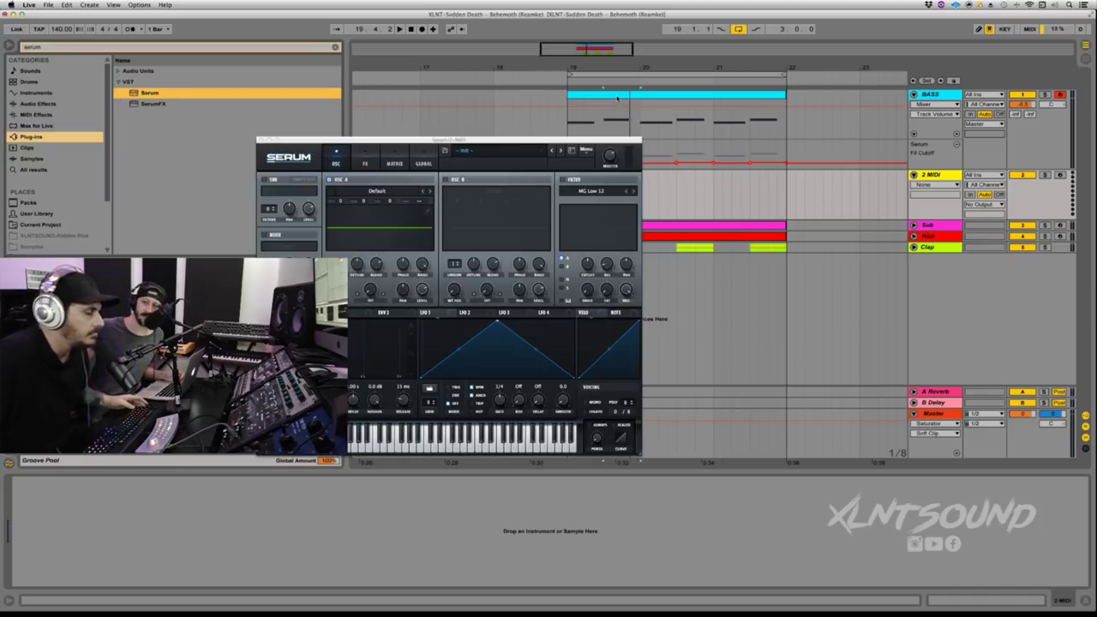
# Copy the BASS MIDI clip onto the new Serum track at bar 19 and show the copy's notes
pyautogui.click(617, 98)
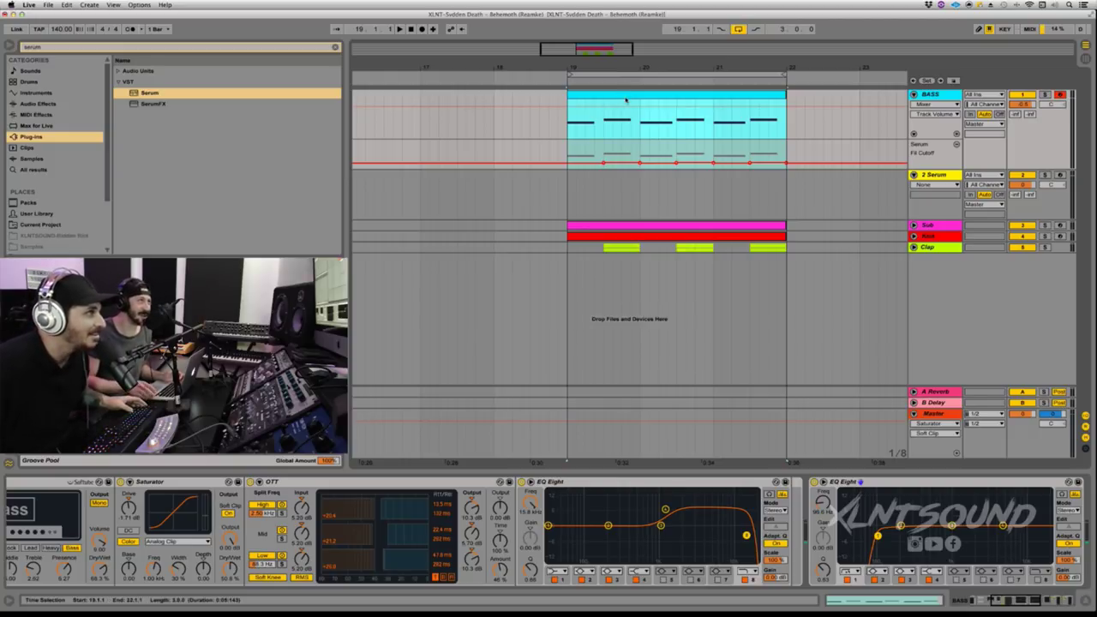
pyautogui.moveTo(623, 96); pyautogui.dragTo(629, 211)
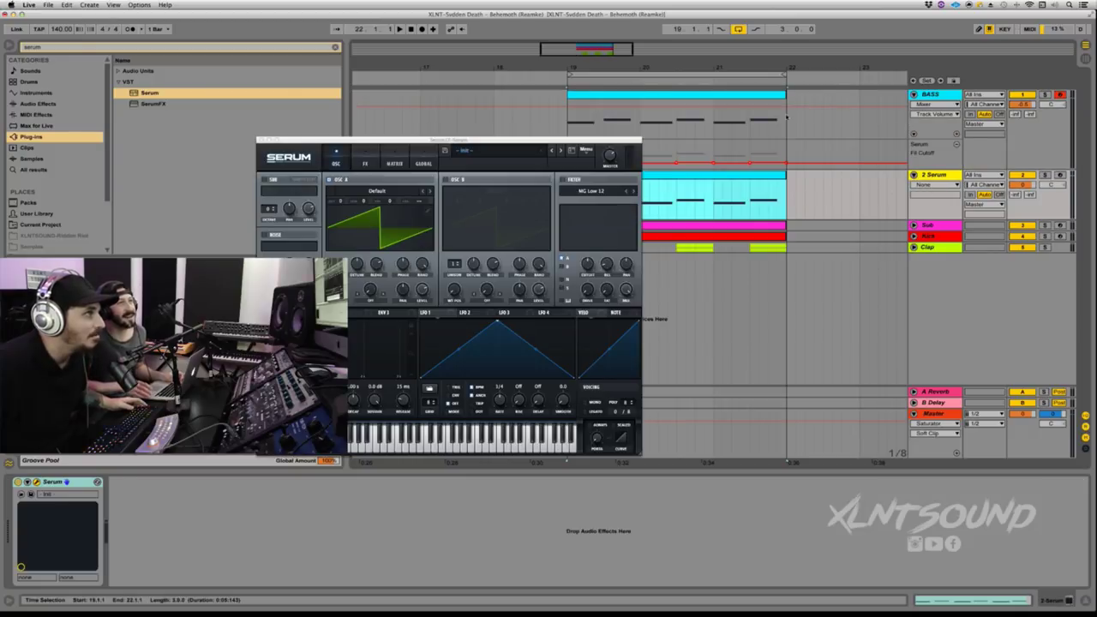
pyautogui.doubleClick(686, 183)
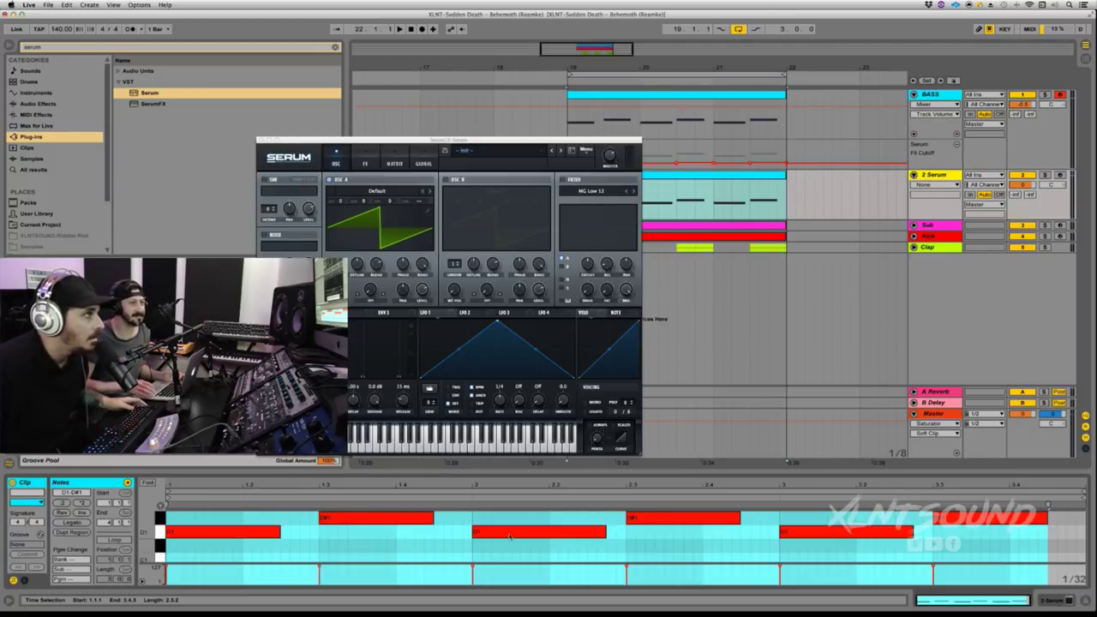
pyautogui.click(643, 199)
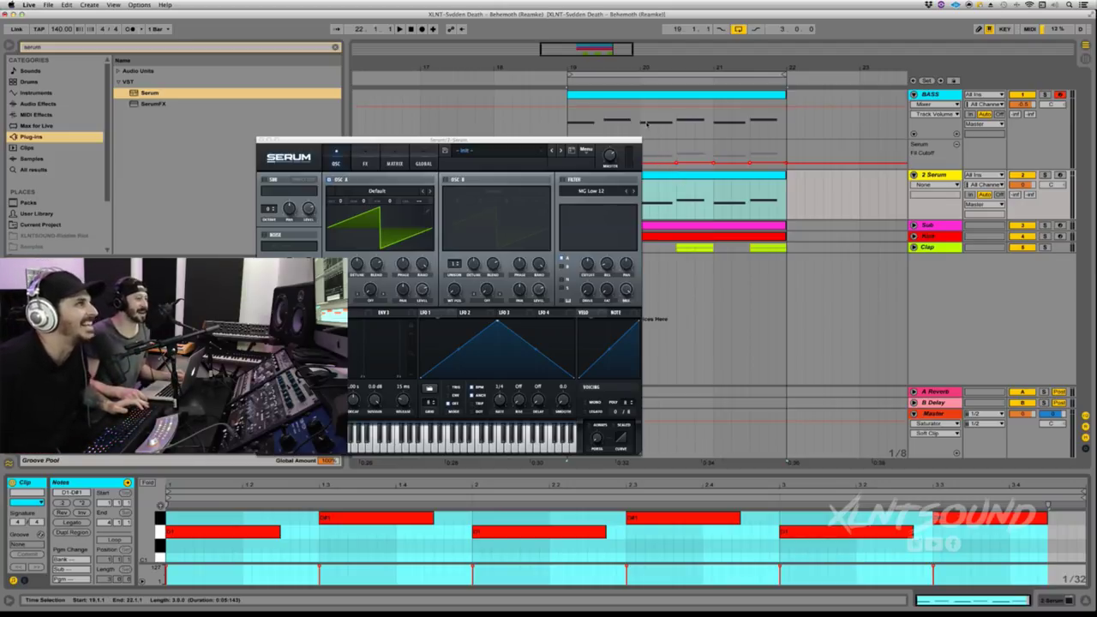
# Enlarge the Serum interface to about 120% and move it clear of the BASS and Serum clips
pyautogui.moveTo(493, 139); pyautogui.dragTo(614, 126)
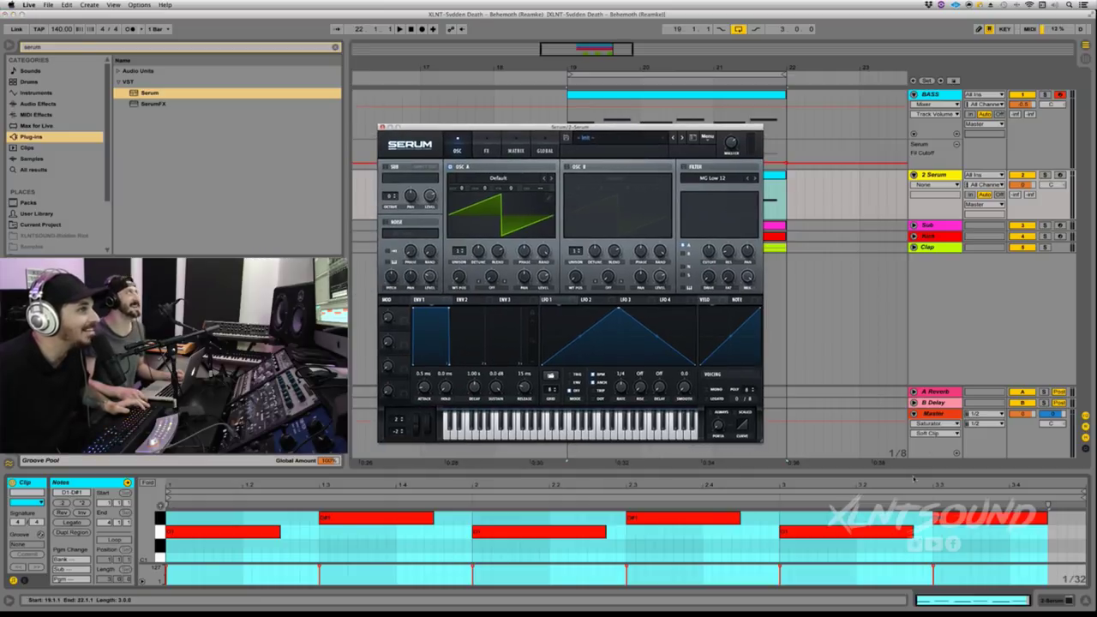
pyautogui.moveTo(764, 443); pyautogui.dragTo(841, 457)
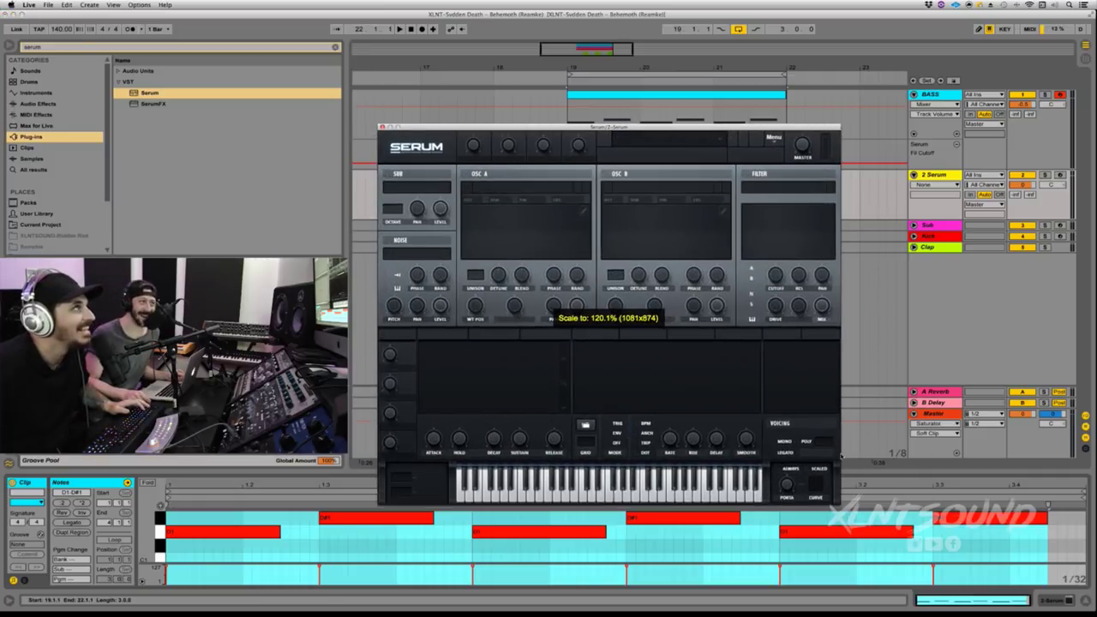
pyautogui.moveTo(632, 129); pyautogui.dragTo(635, 121)
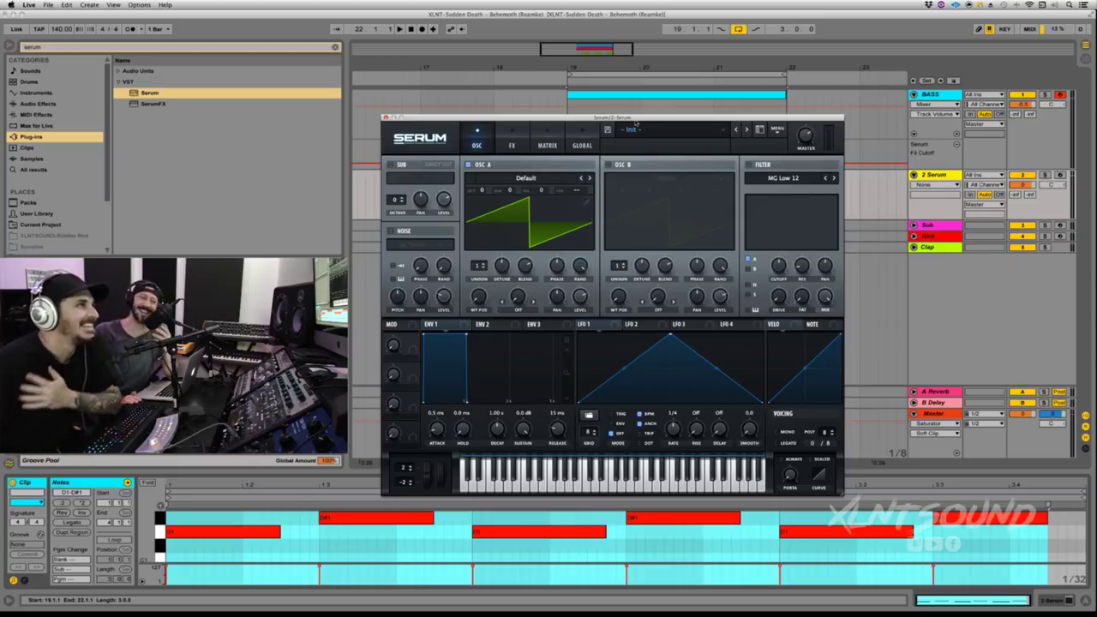
pyautogui.moveTo(636, 123); pyautogui.dragTo(761, 227)
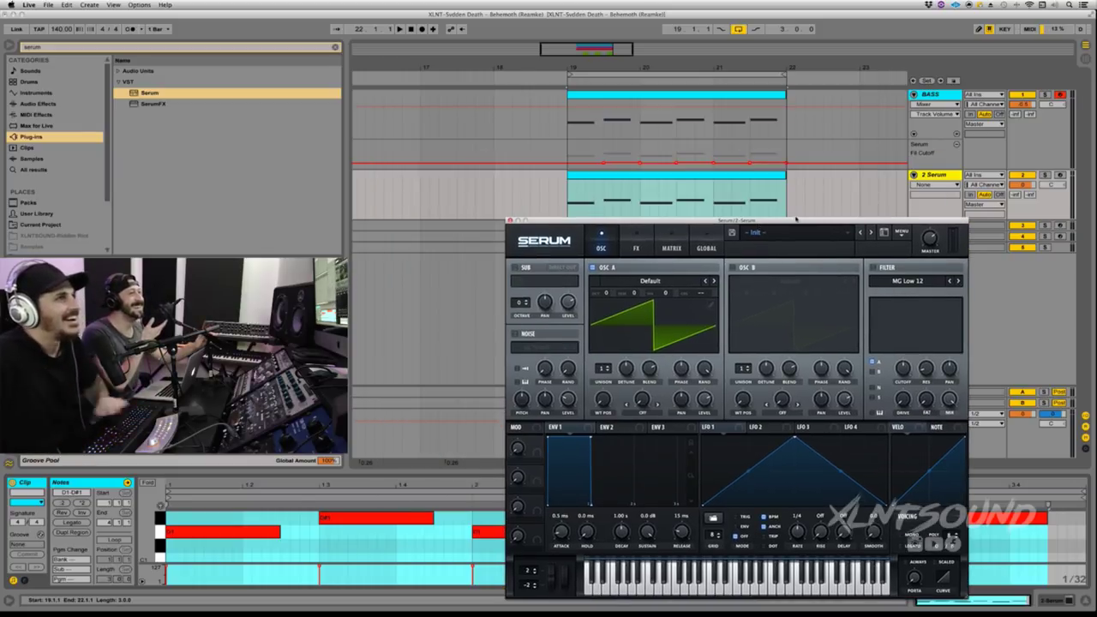
# Mute the BASS track and play the loop with the new Serum patch, keeping its window clear
pyautogui.click(1023, 95)
pyautogui.press('space')
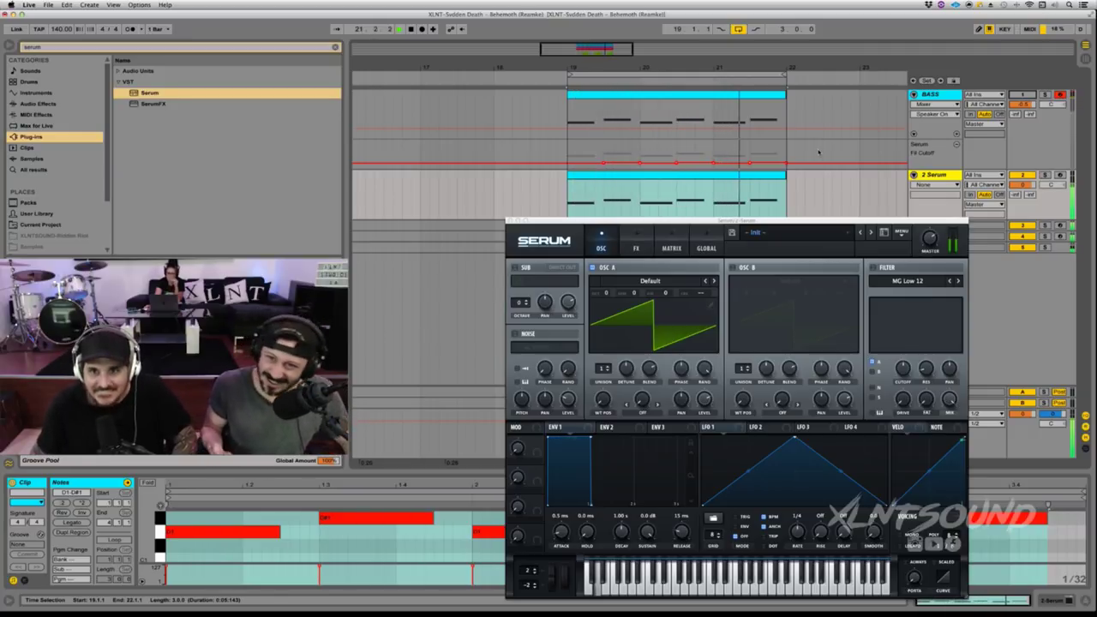
pyautogui.moveTo(742, 222); pyautogui.dragTo(730, 141)
# Show the BASS track's device chain from Serum onward and examine the effects rack
pyautogui.click(709, 95)
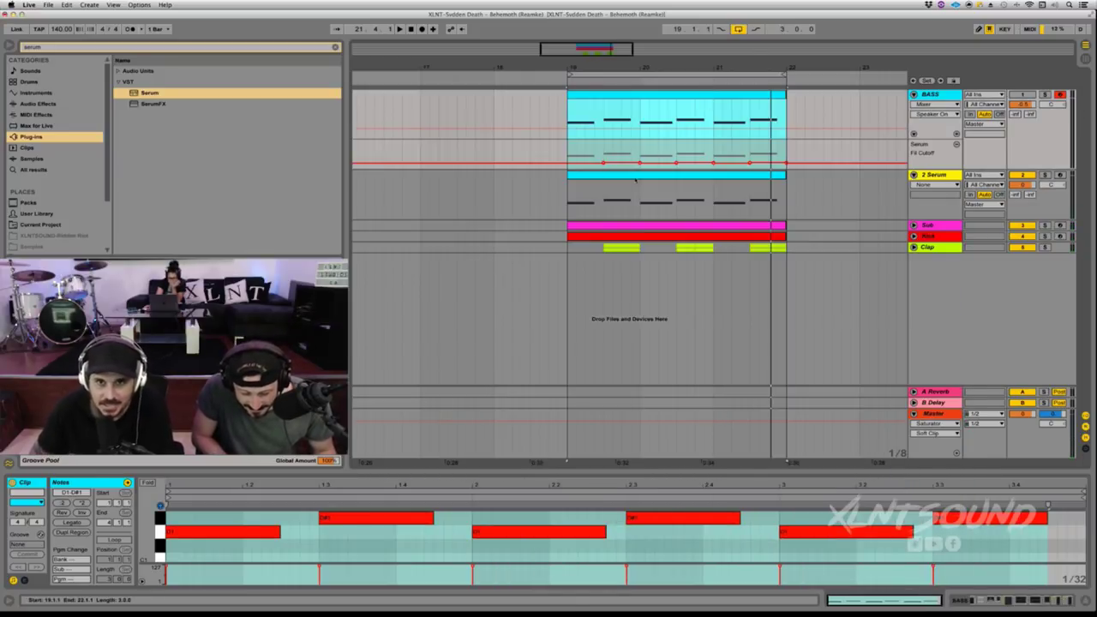
pyautogui.click(636, 177)
pyautogui.click(591, 96)
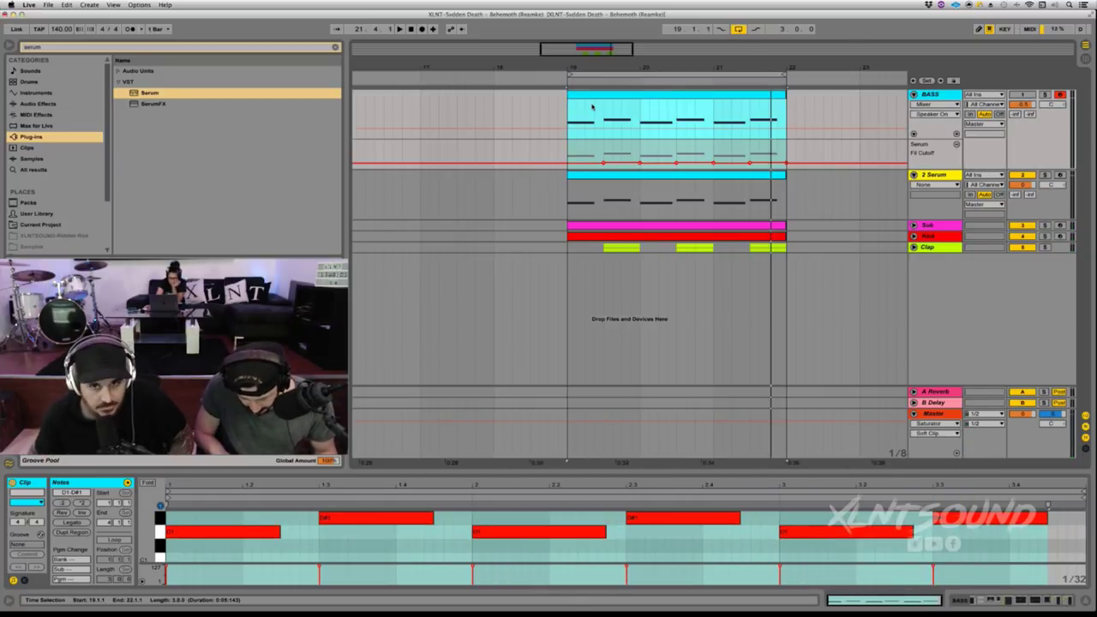
pyautogui.hotkey('shift', 'Tab')
pyautogui.hscroll(-8, 188, 482)
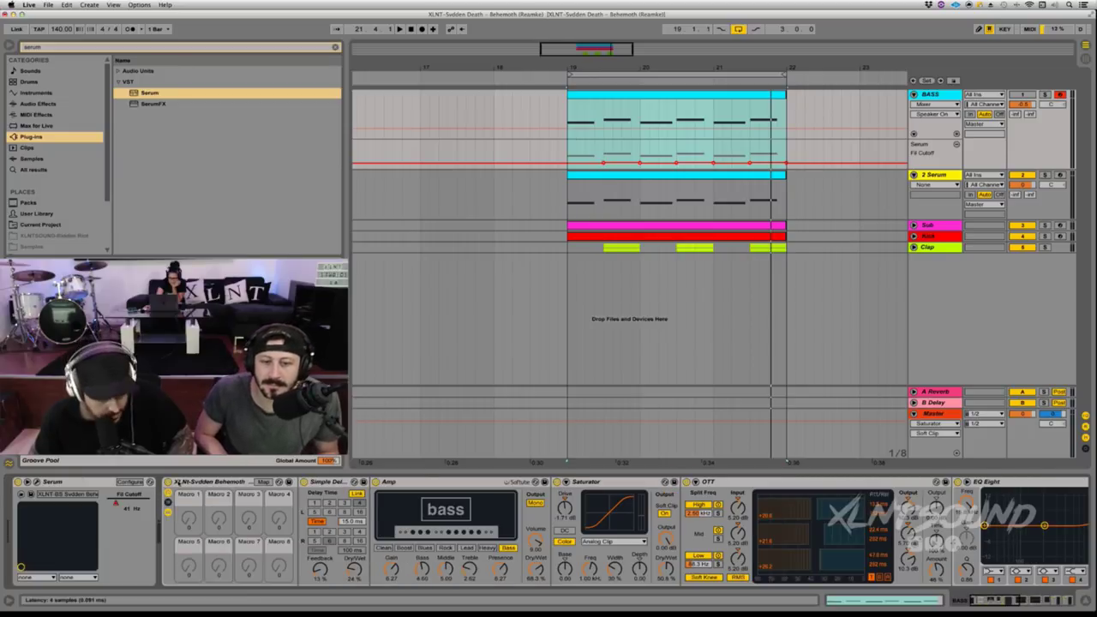
pyautogui.hscroll(3, 188, 483)
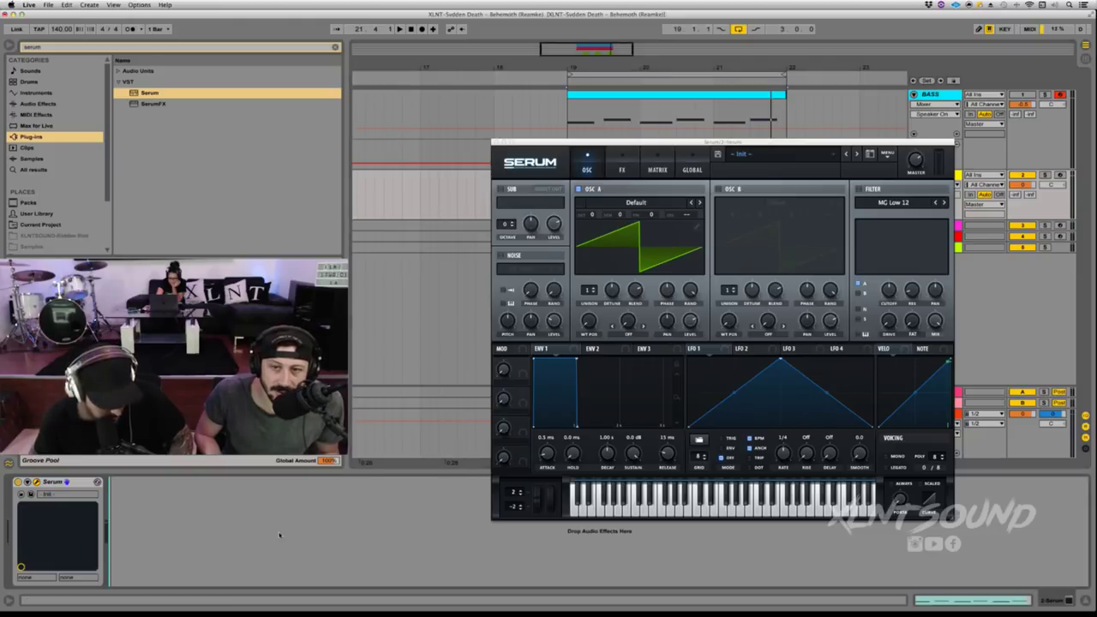
# Paste the copied effects rack after Serum on the new track and open the BASS track's Serum patch clear of the webcam
pyautogui.press('super+v')
pyautogui.click(606, 102)
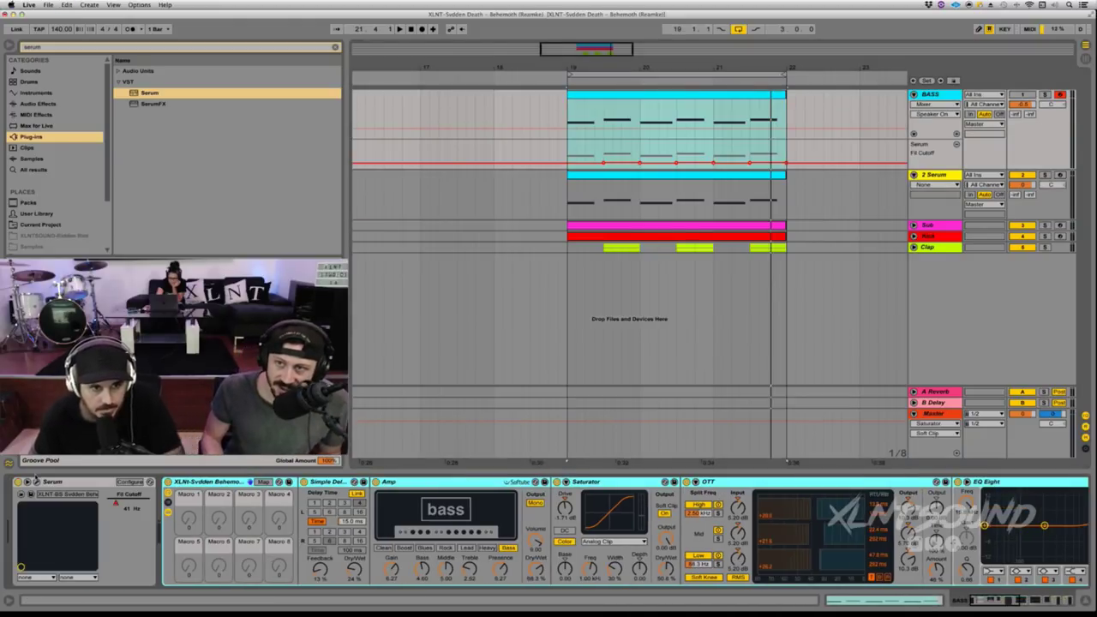
pyautogui.click(38, 482)
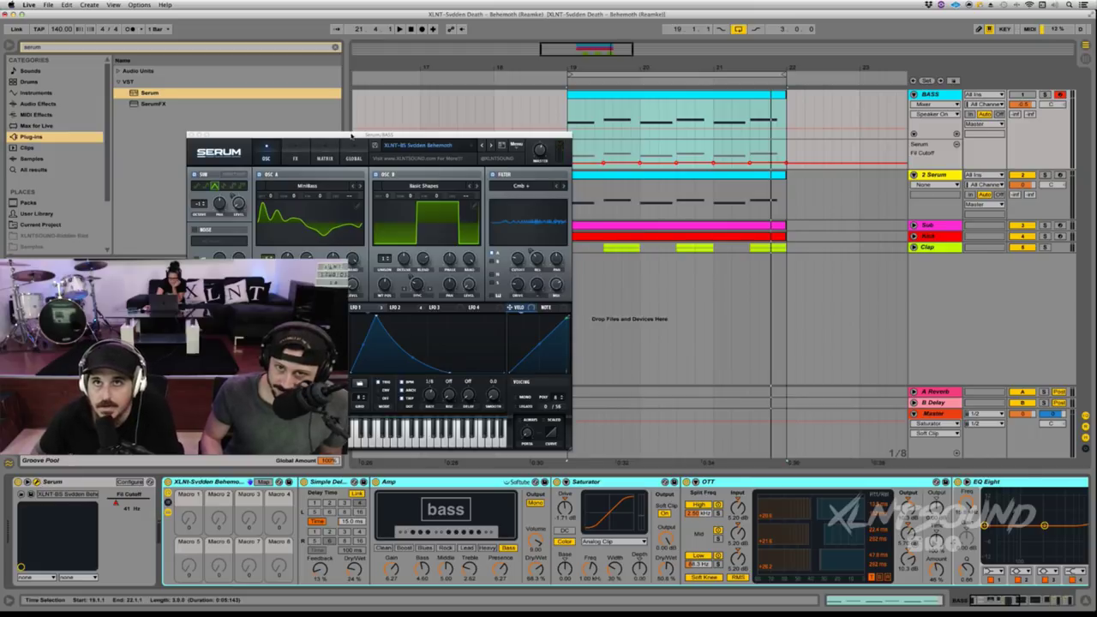
pyautogui.moveTo(347, 134); pyautogui.dragTo(730, 129)
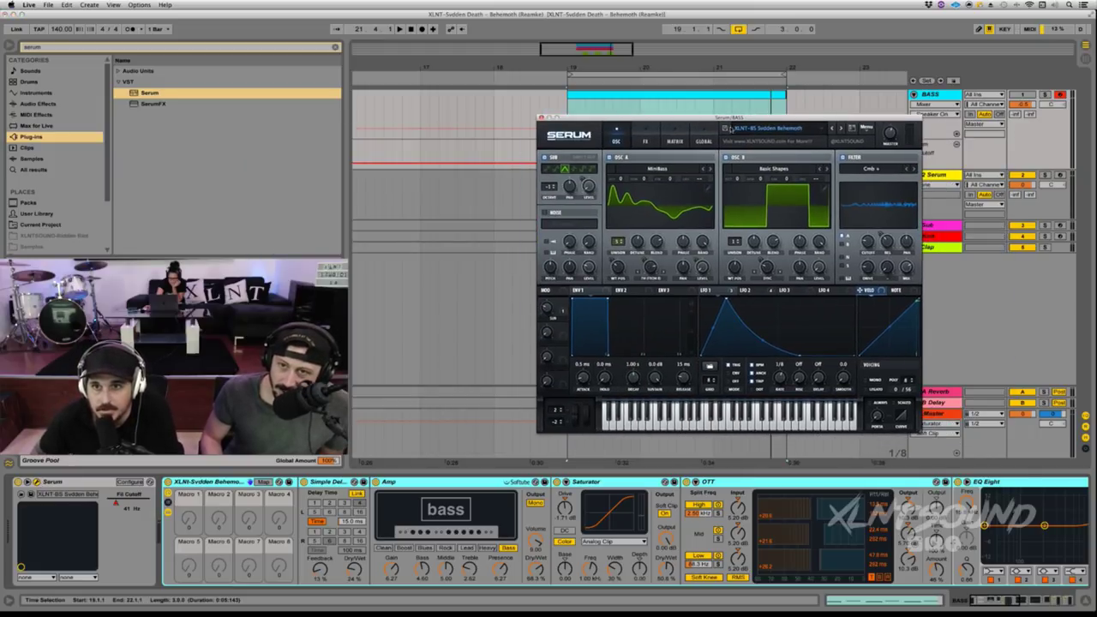
# Save the effect chain of the BASS track's Serum patch as XLNT-SD in the Effect Chains folder
pyautogui.click(808, 129)
pyautogui.click(807, 129)
pyautogui.click(867, 128)
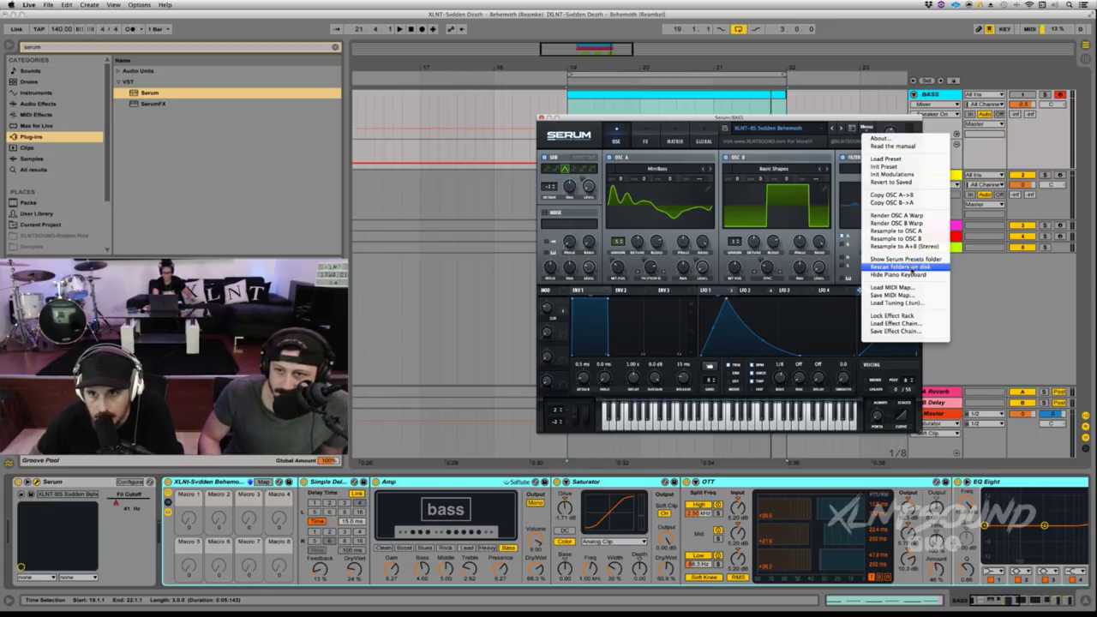
pyautogui.click(896, 331)
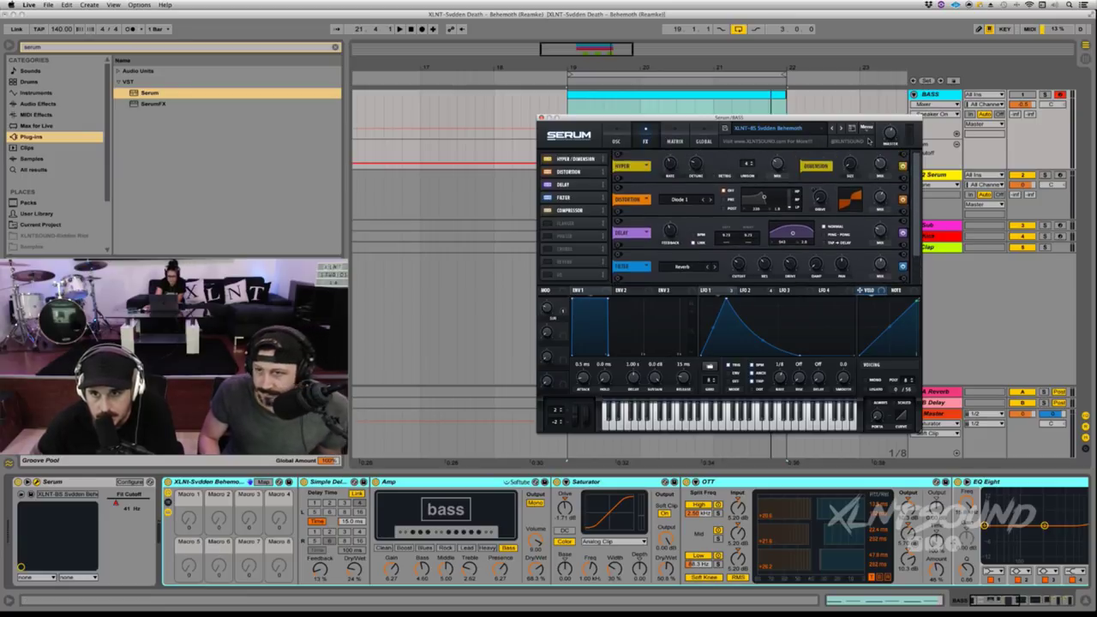
pyautogui.click(867, 128)
pyautogui.click(896, 331)
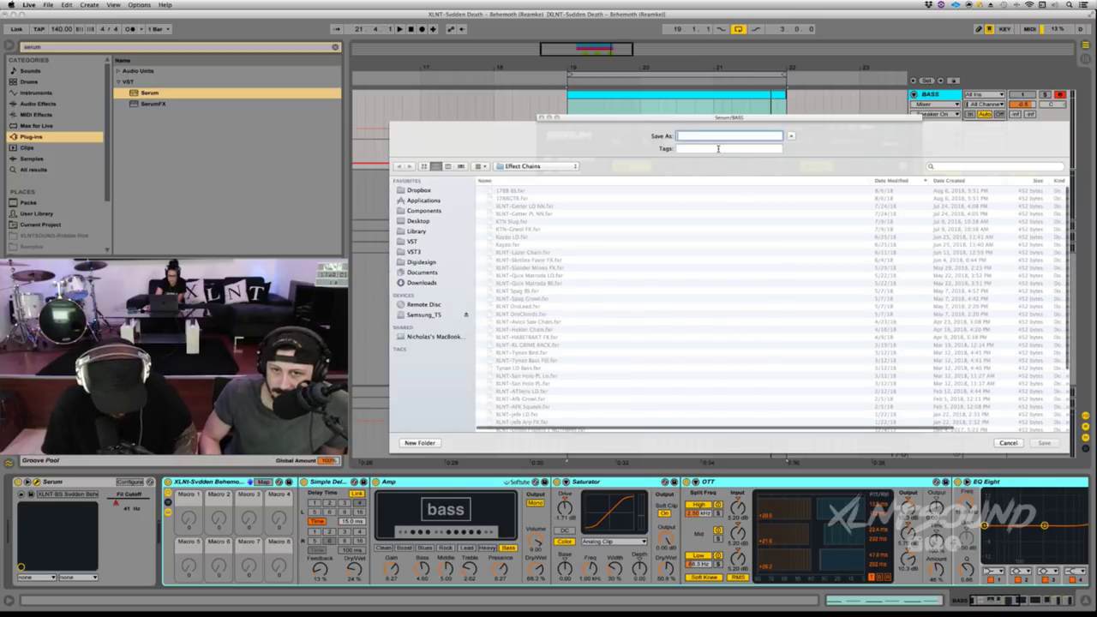
pyautogui.write('XLNT')
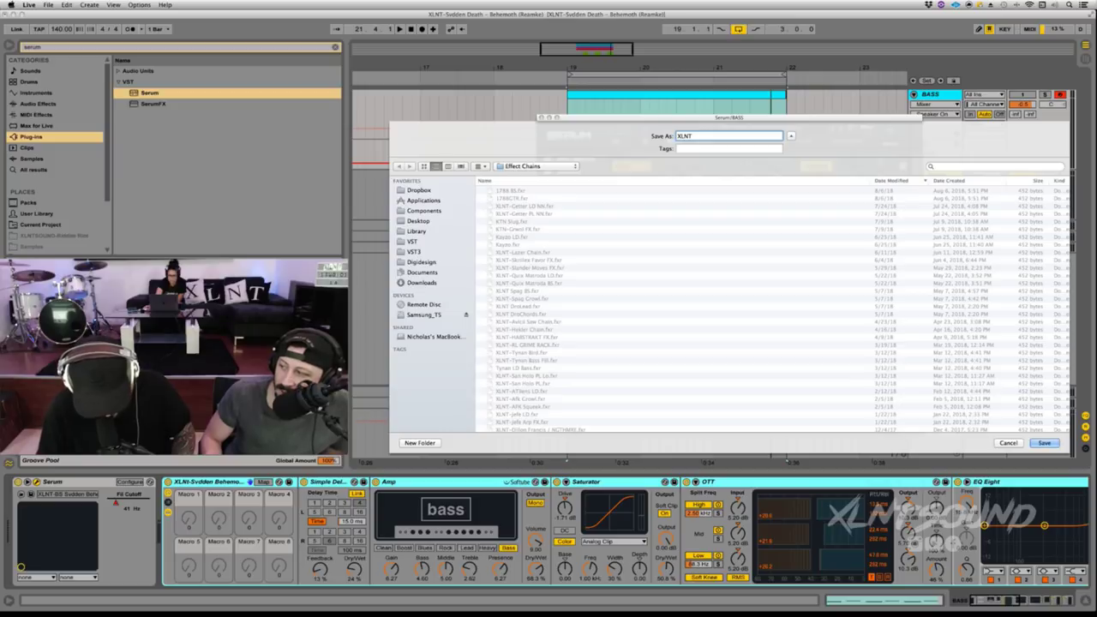
pyautogui.write('-SV')
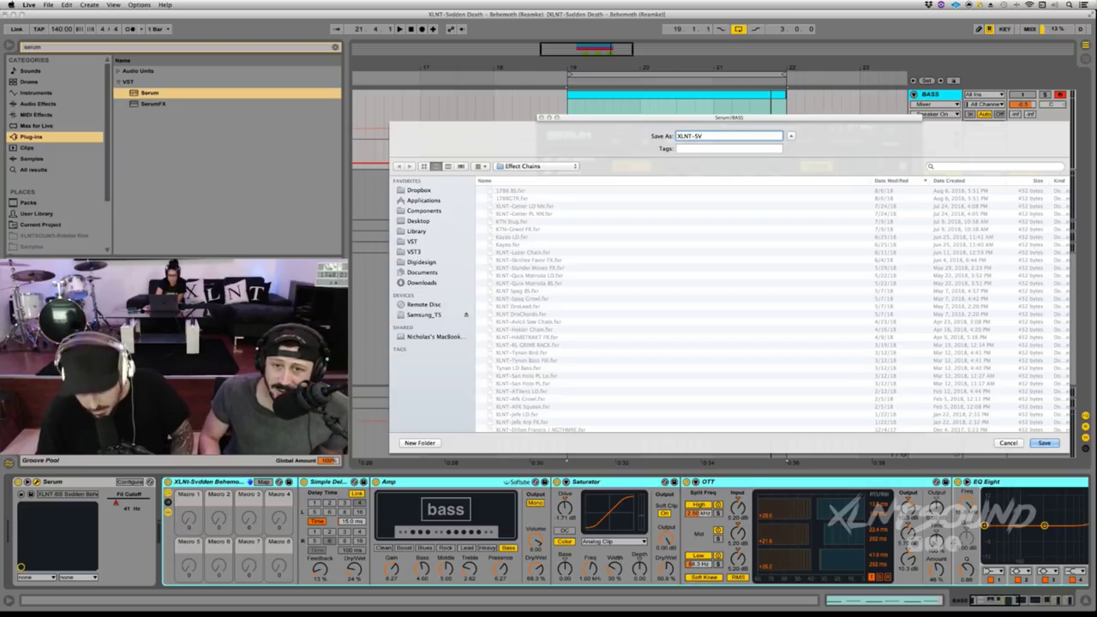
pyautogui.press('BackSpace')
pyautogui.write('D')
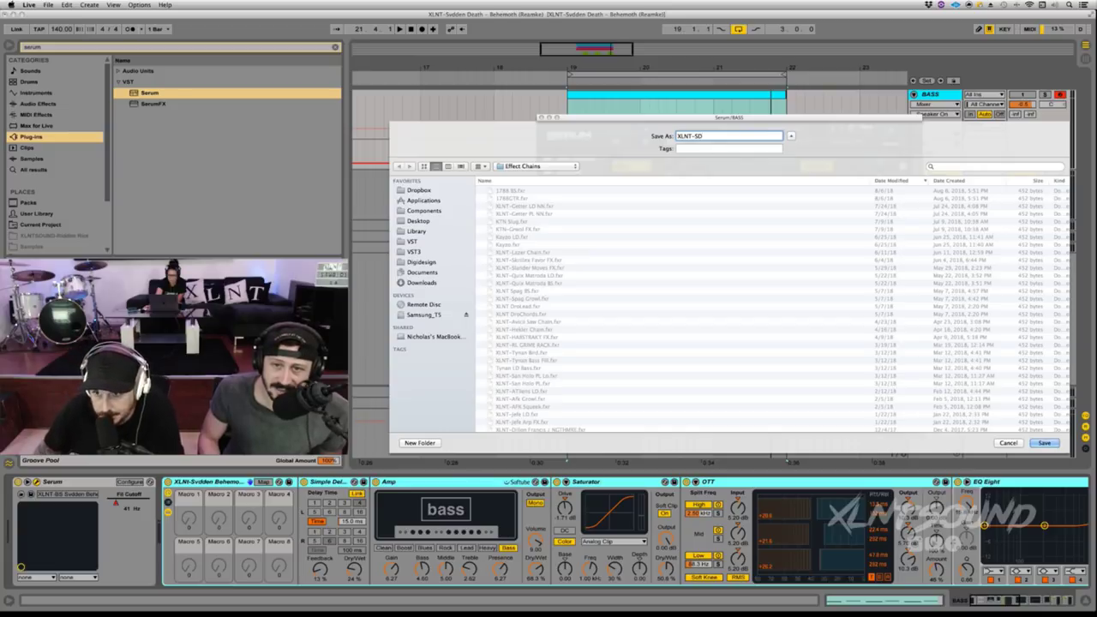
pyautogui.scroll(-5, 662, 317)
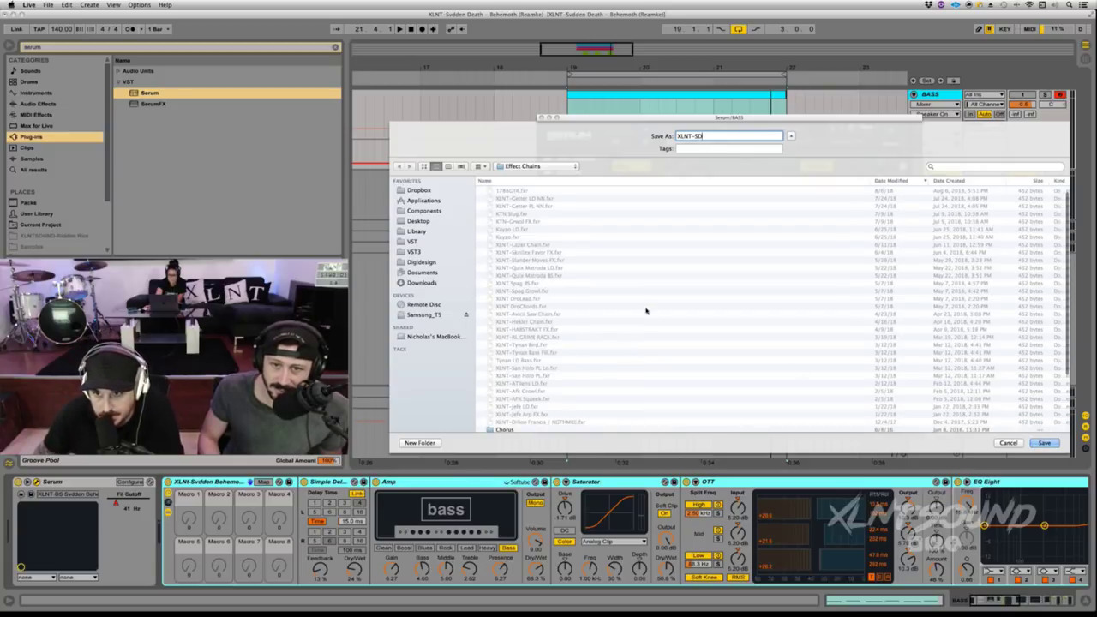
pyautogui.click(1042, 443)
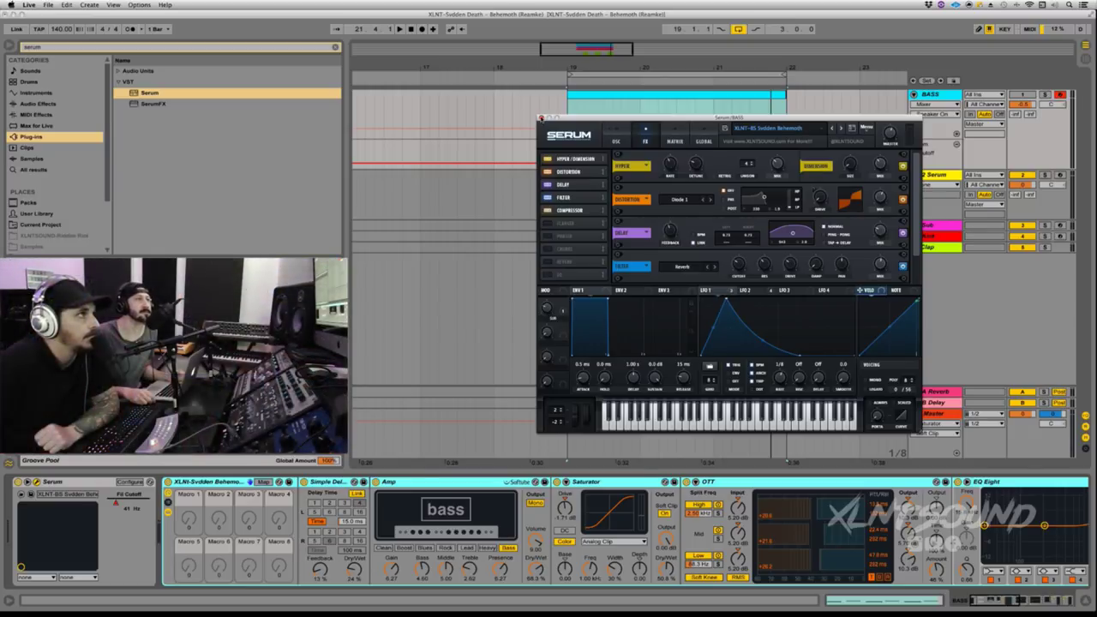
# Close the BASS track's Serum window and show the new Serum track's device chain from its start
pyautogui.click(542, 118)
pyautogui.click(621, 174)
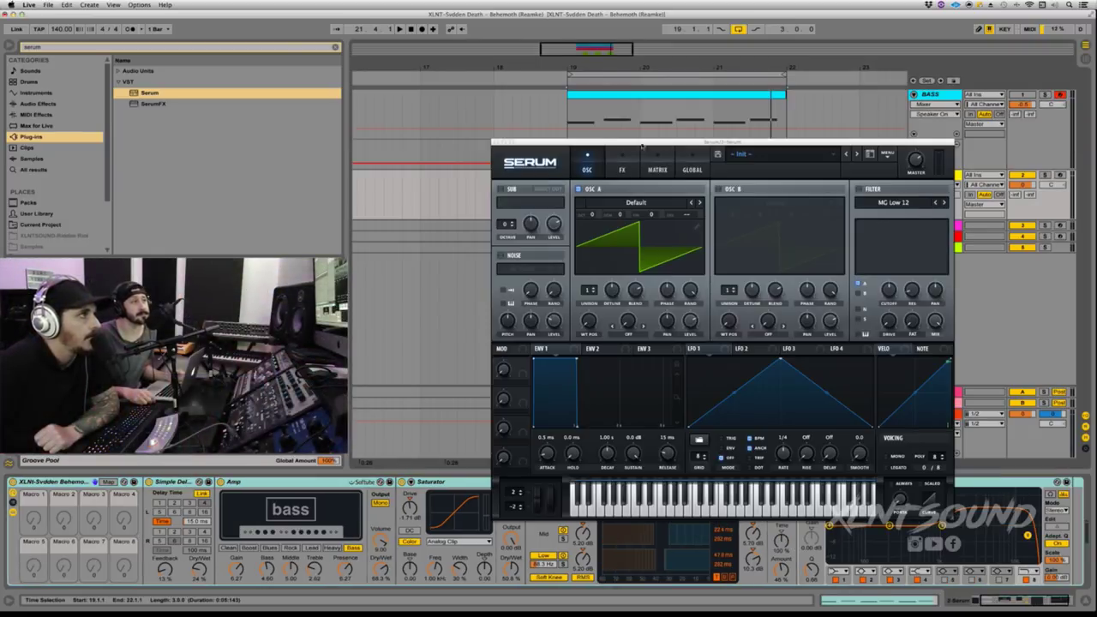
pyautogui.hscroll(-3, 257, 523)
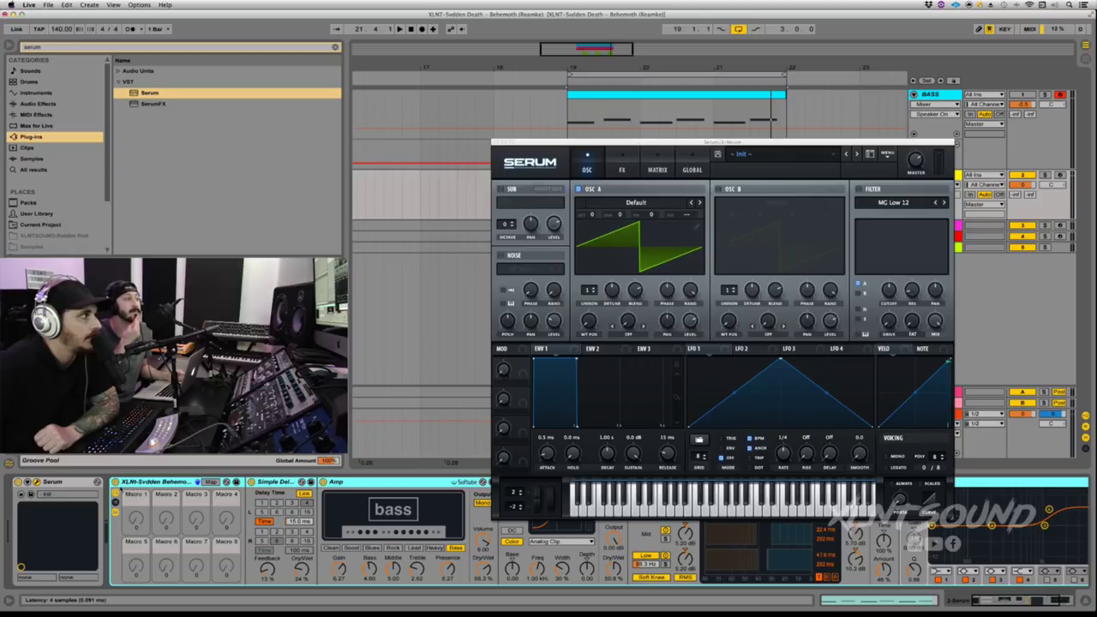
# Deactivate the effects rack on the new Serum track and collapse its Simple Delay, Amp, Saturator, OTT and EQ Eight devices
pyautogui.click(115, 483)
pyautogui.doubleClick(284, 483)
pyautogui.doubleClick(287, 484)
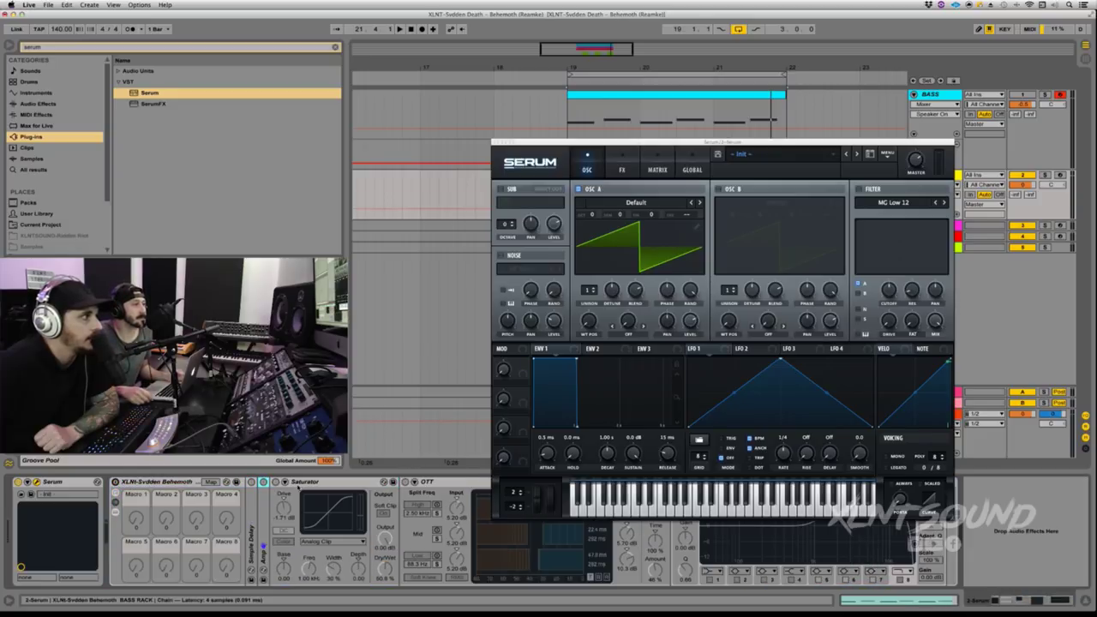
pyautogui.doubleClick(324, 484)
pyautogui.doubleClick(338, 484)
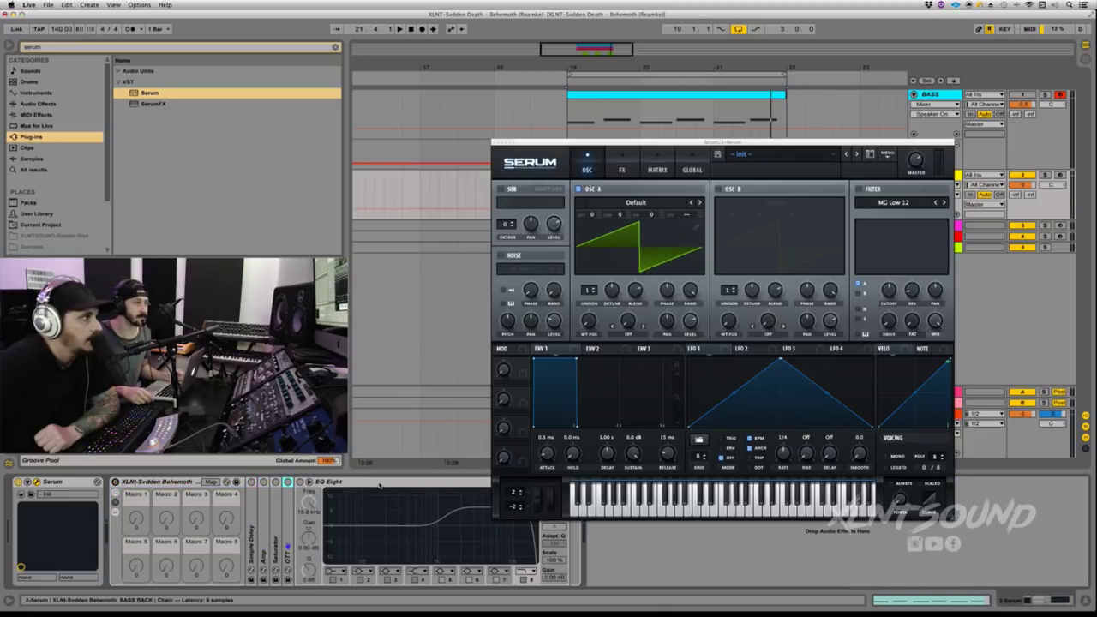
pyautogui.doubleClick(352, 485)
pyautogui.click(146, 485)
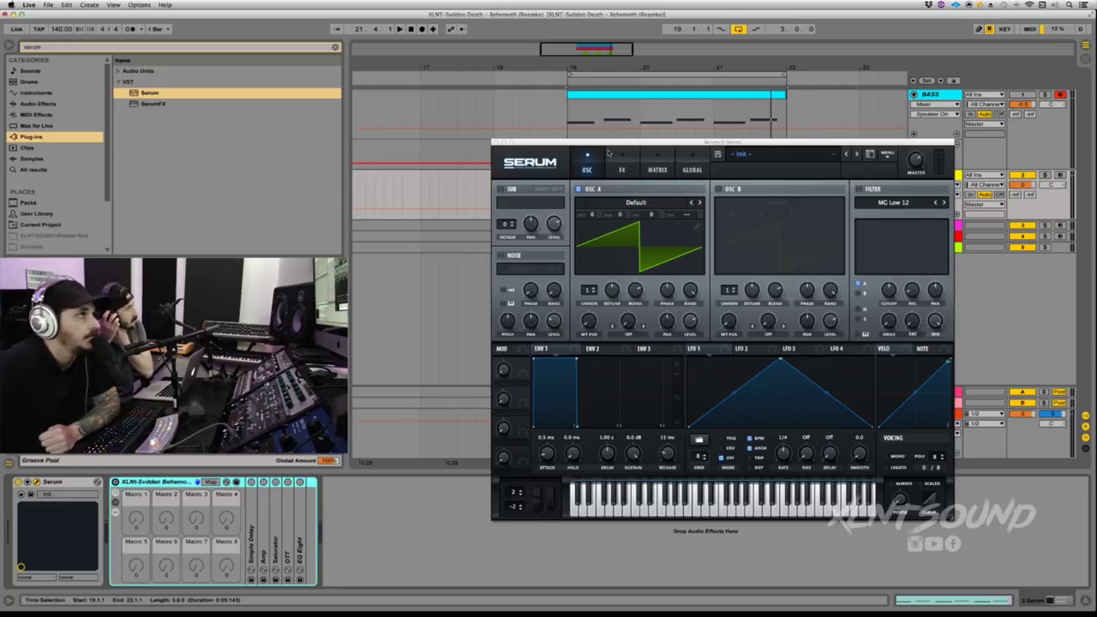
# Enable the sub oscillator in the new Serum patch with a triangle wave and octave -1
pyautogui.moveTo(609, 143); pyautogui.dragTo(600, 135)
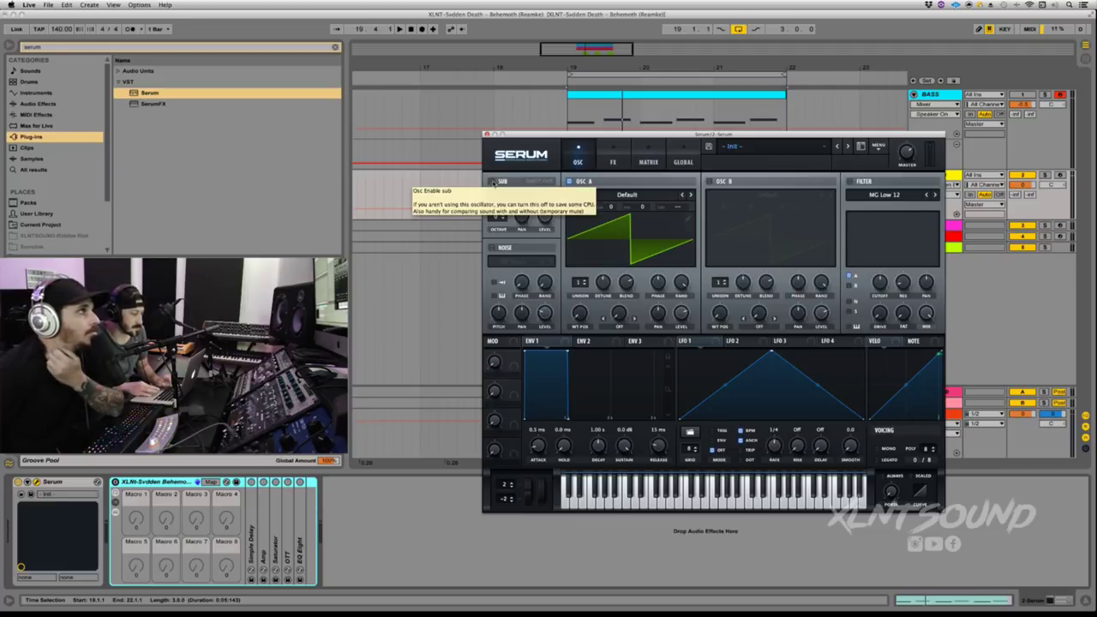
pyautogui.click(492, 182)
pyautogui.click(516, 196)
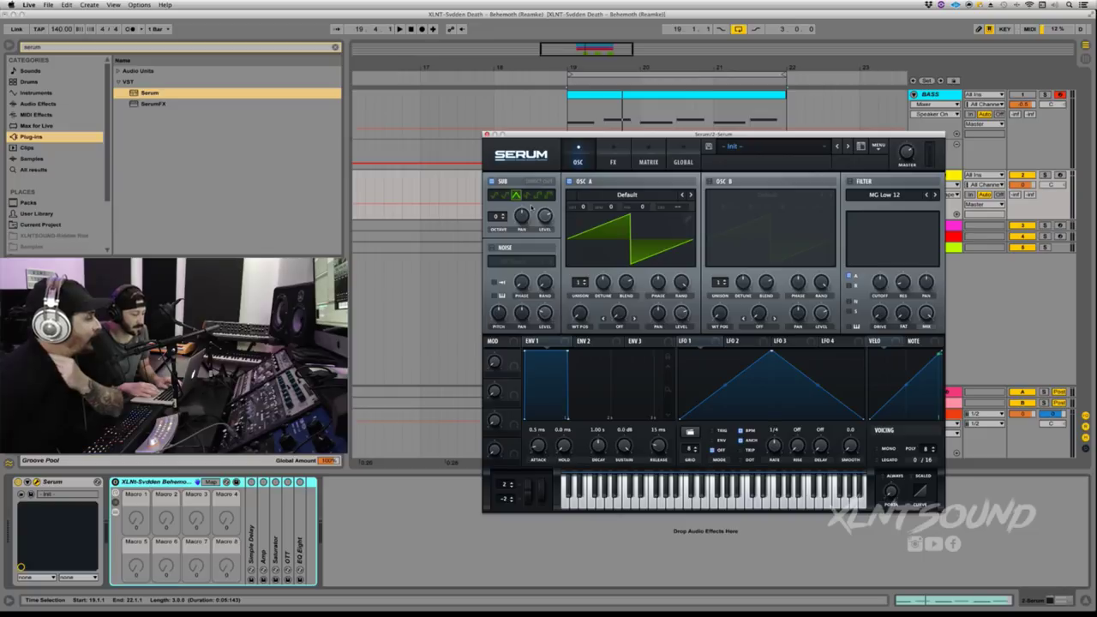
pyautogui.click(503, 218)
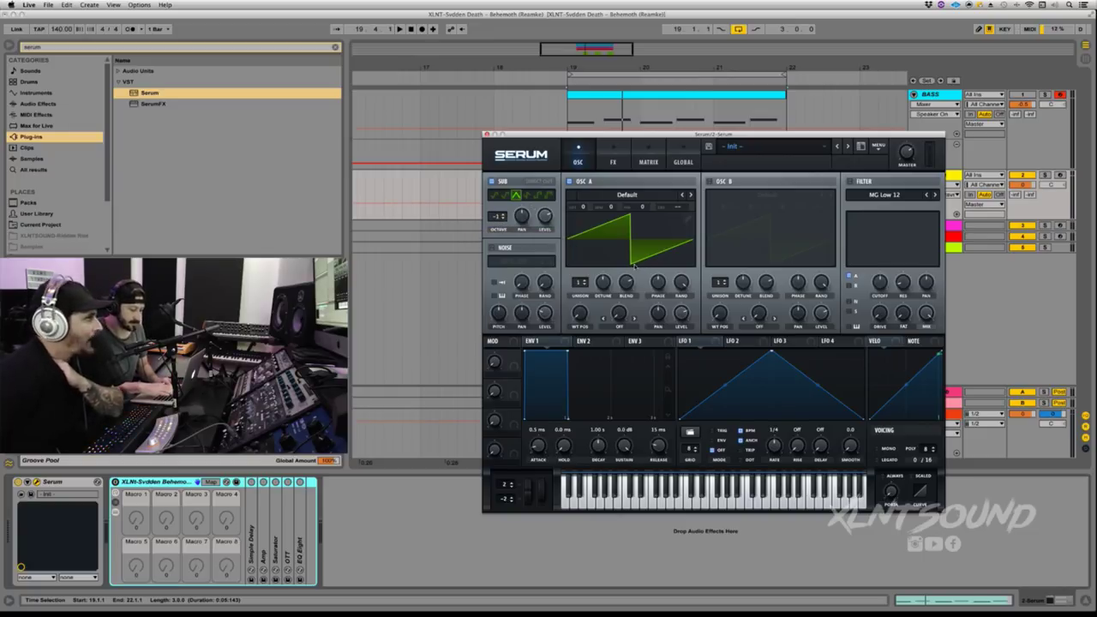
# Assign Macro 1 to the sub oscillator's level with an amount of about 62 and rename the macro SUB
pyautogui.moveTo(513, 363); pyautogui.dragTo(540, 212)
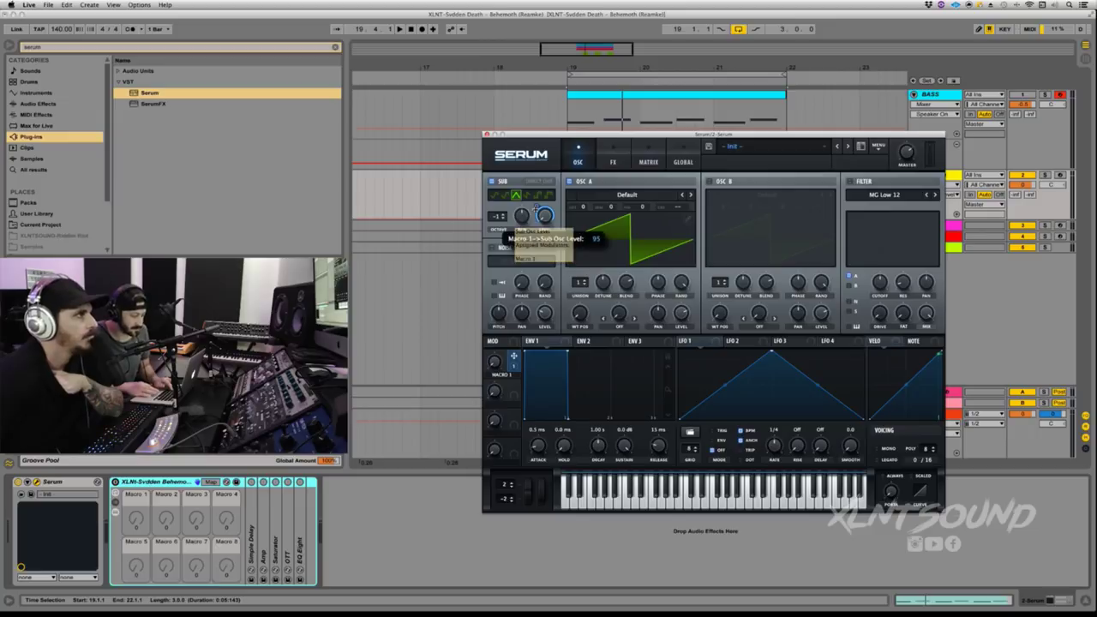
pyautogui.moveTo(537, 208); pyautogui.dragTo(535, 225)
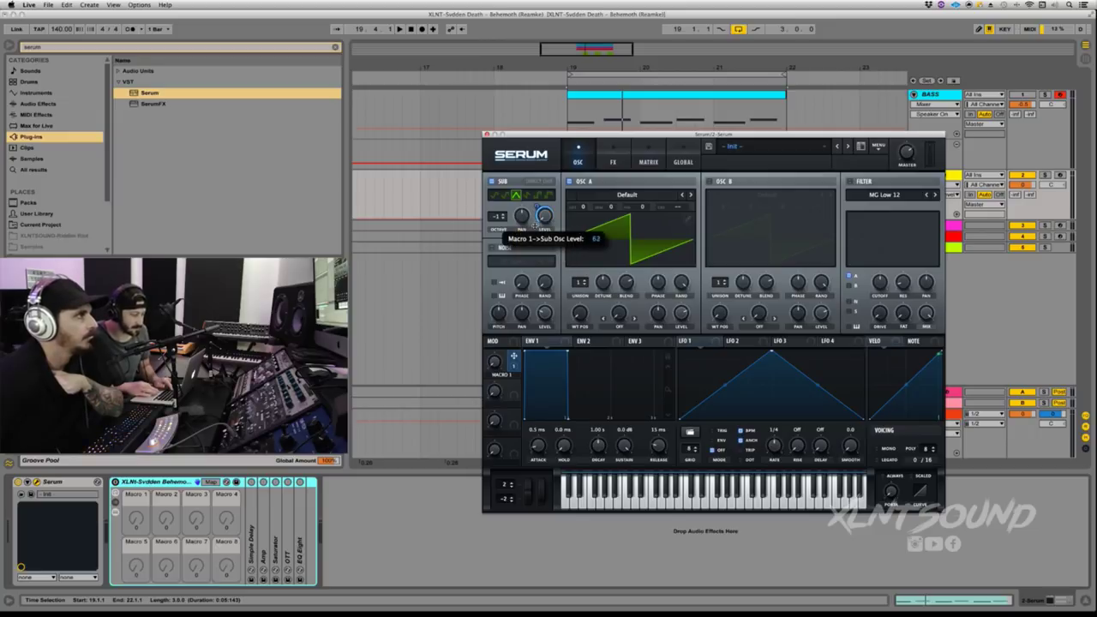
pyautogui.doubleClick(501, 376)
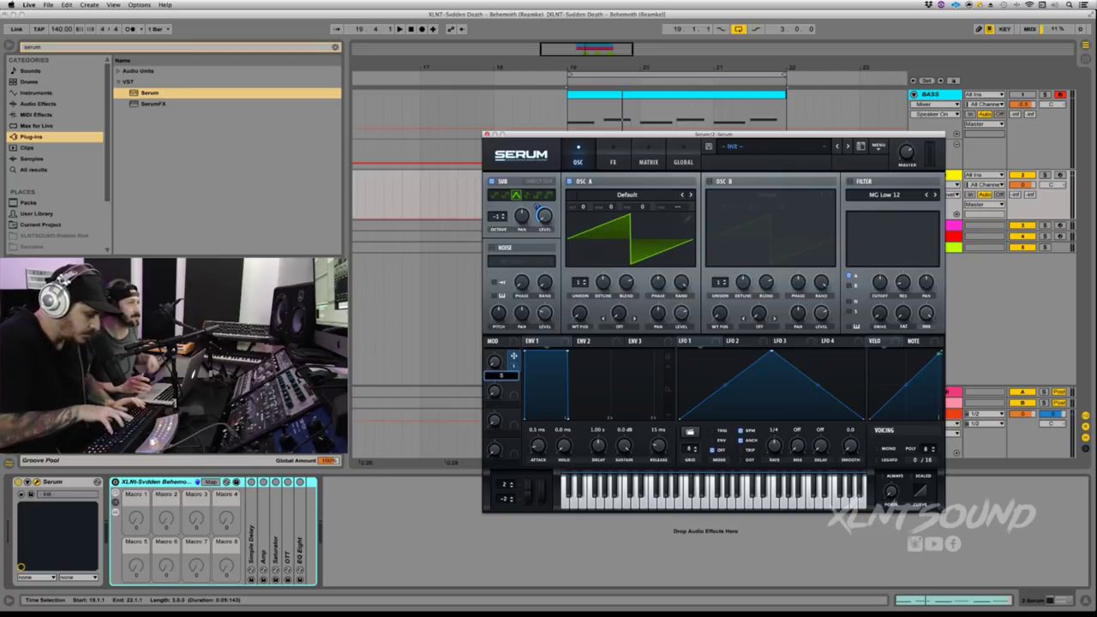
pyautogui.write('SU')
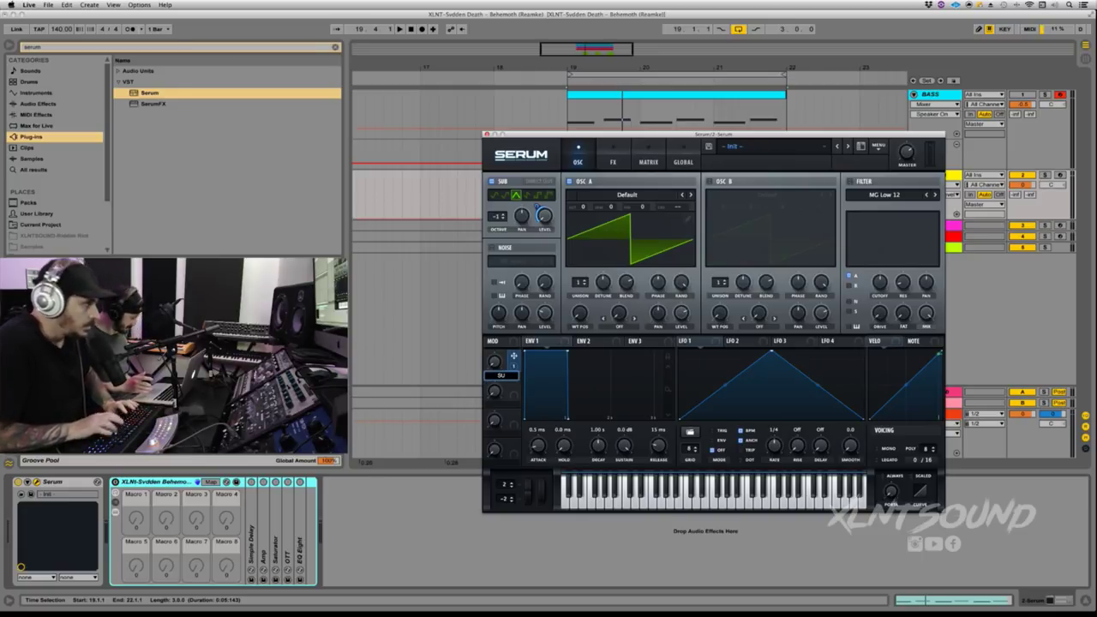
pyautogui.write('B')
pyautogui.press('Return')
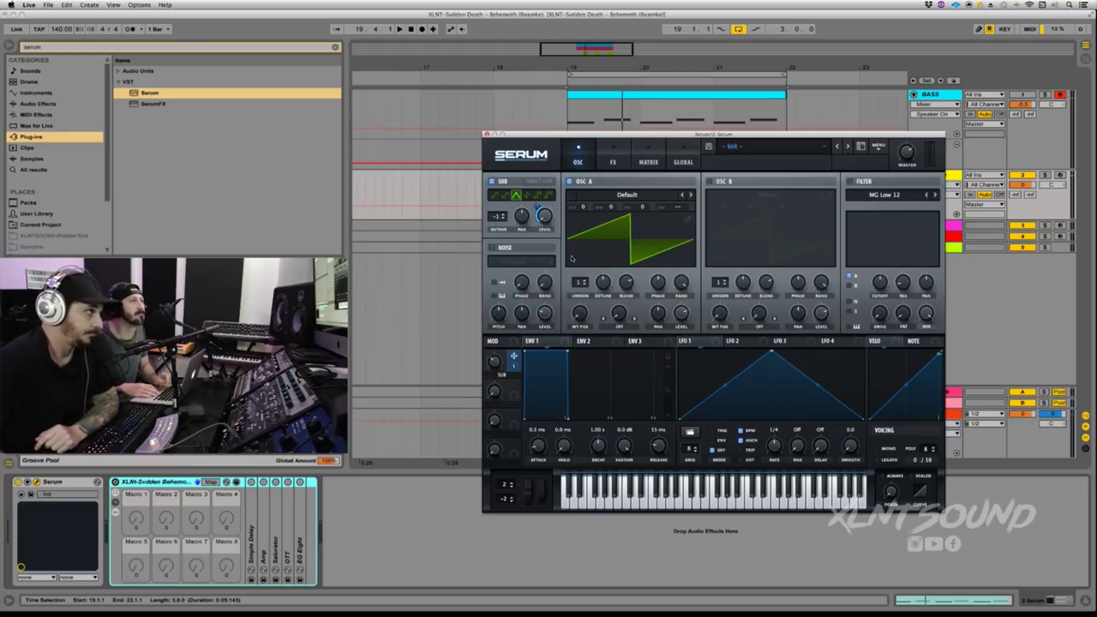
# Adjust the SUB macro's sub level modulation to about 54 and play the loop, switching oscillator A off and on again
pyautogui.moveTo(536, 203)
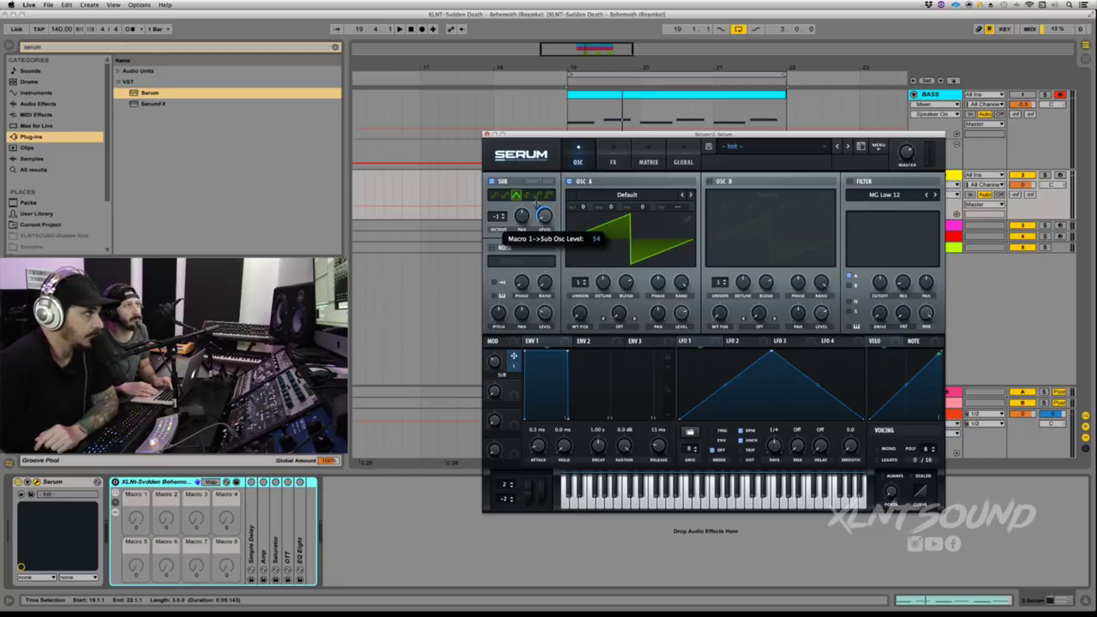
pyautogui.moveTo(537, 204); pyautogui.dragTo(536, 206)
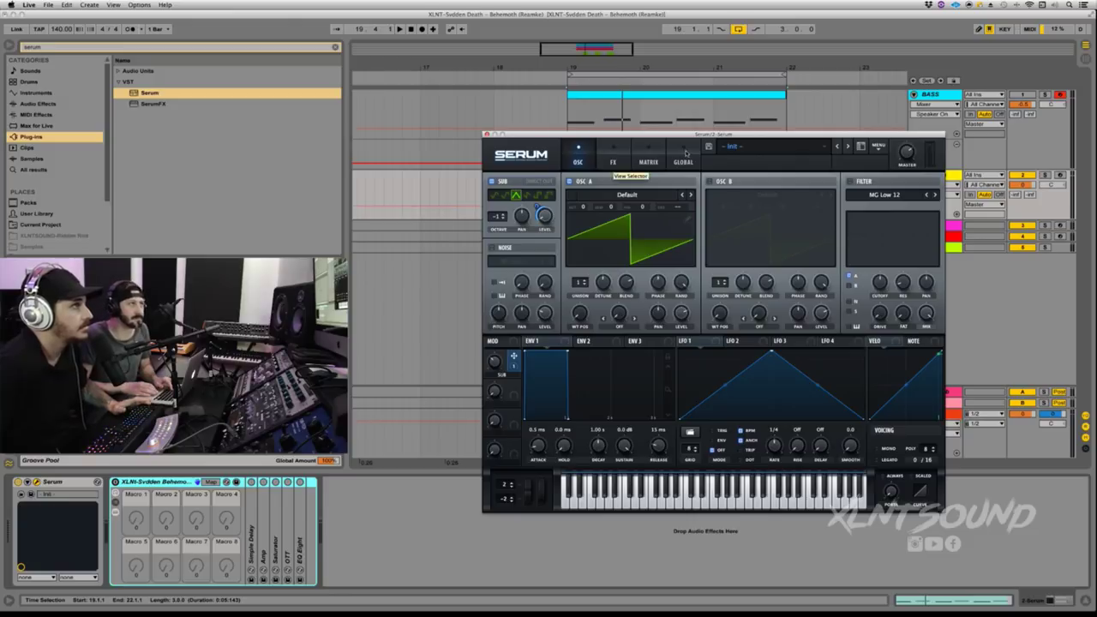
pyautogui.press('space')
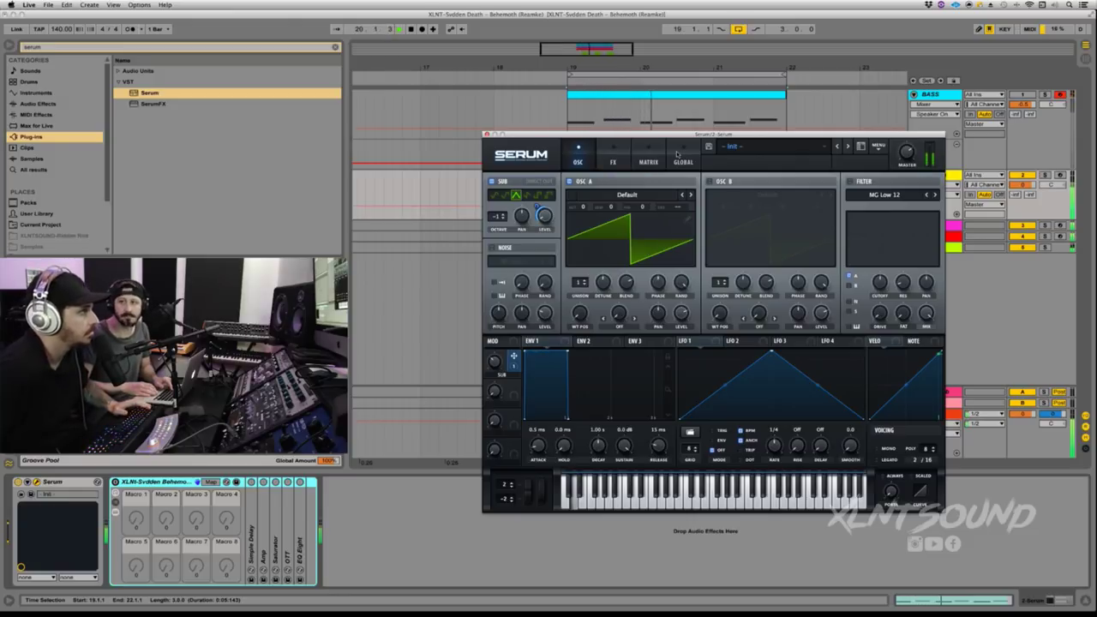
pyautogui.click(569, 182)
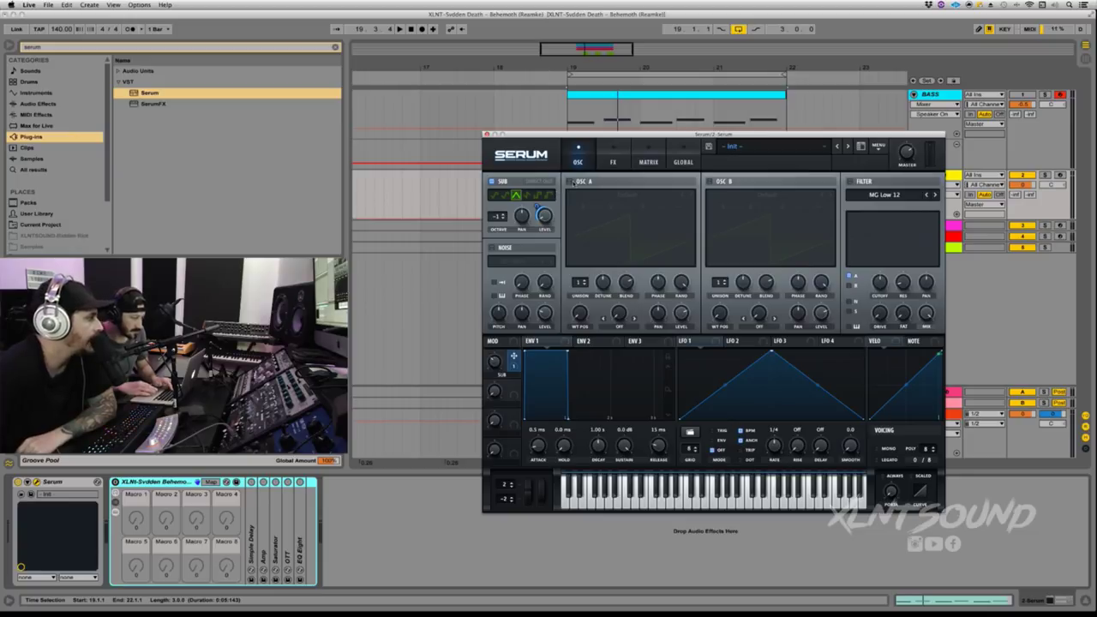
pyautogui.click(570, 182)
# Load the Analog wavetable MiniBass into oscillator A and set its unison to 5 voices
pyautogui.click(600, 195)
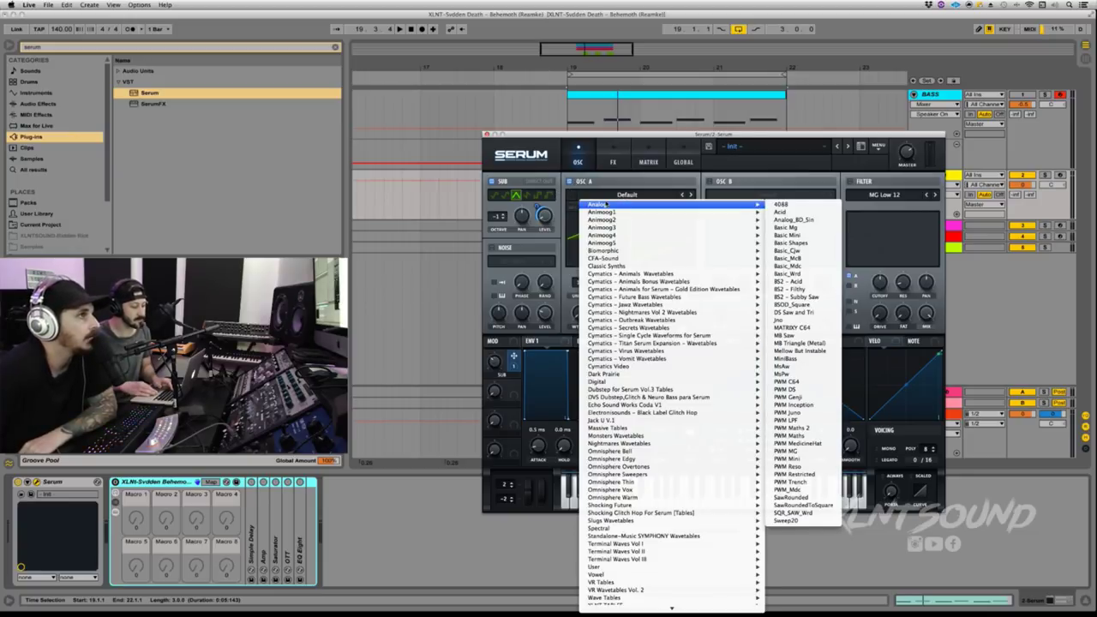
pyautogui.moveTo(737, 204)
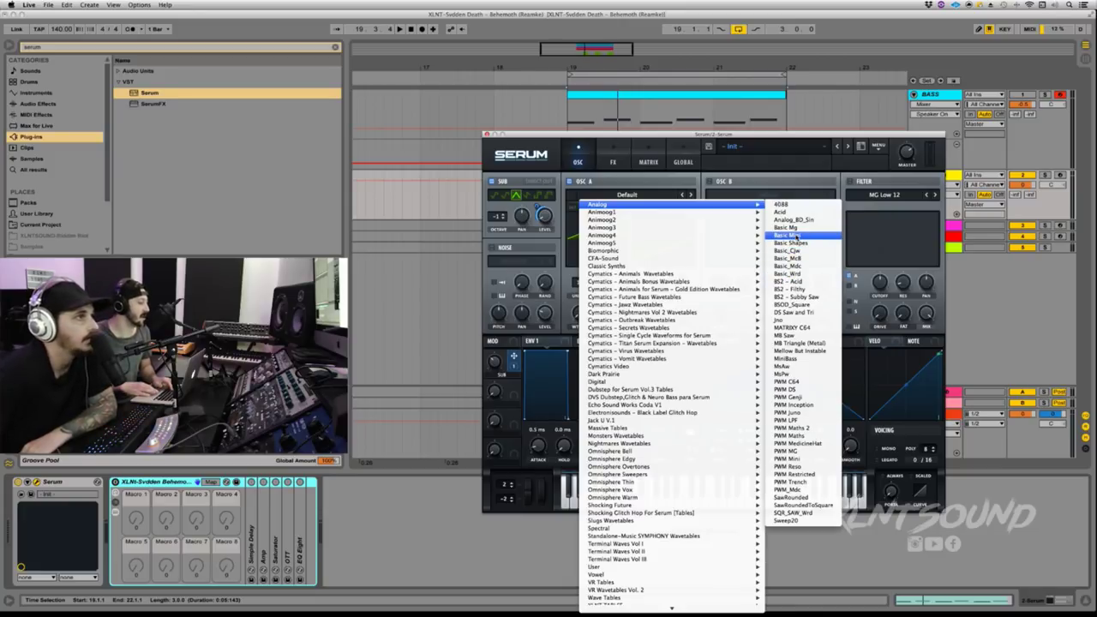
pyautogui.click(786, 359)
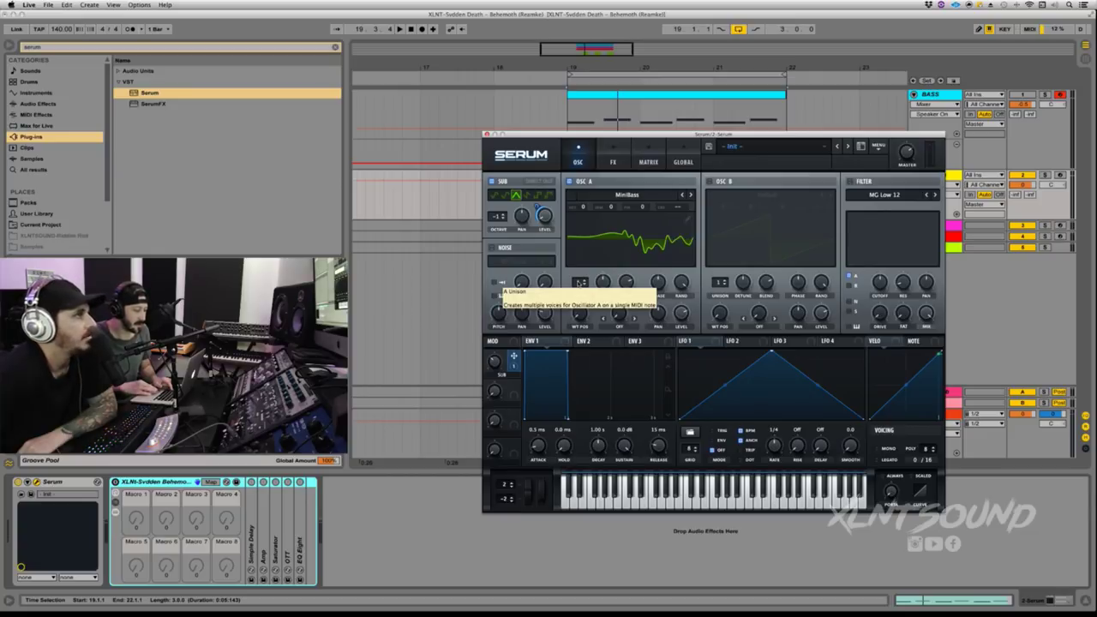
pyautogui.moveTo(581, 283); pyautogui.dragTo(605, 279)
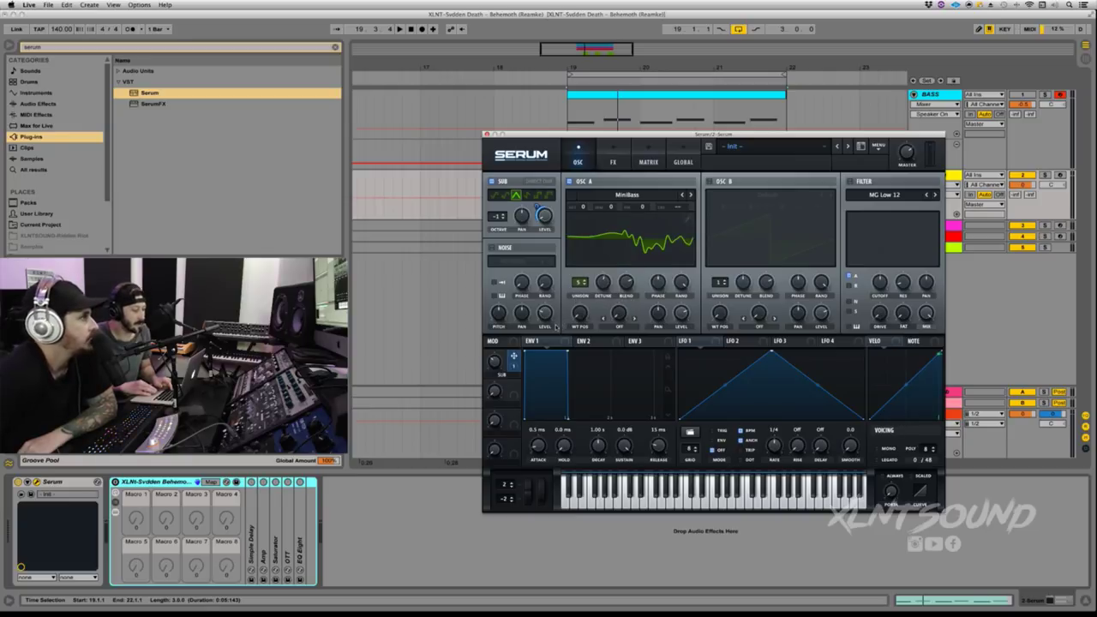
# Raise oscillator A's wavetable position and set its warp mode to FM (from B)
pyautogui.moveTo(584, 320); pyautogui.dragTo(586, 290)
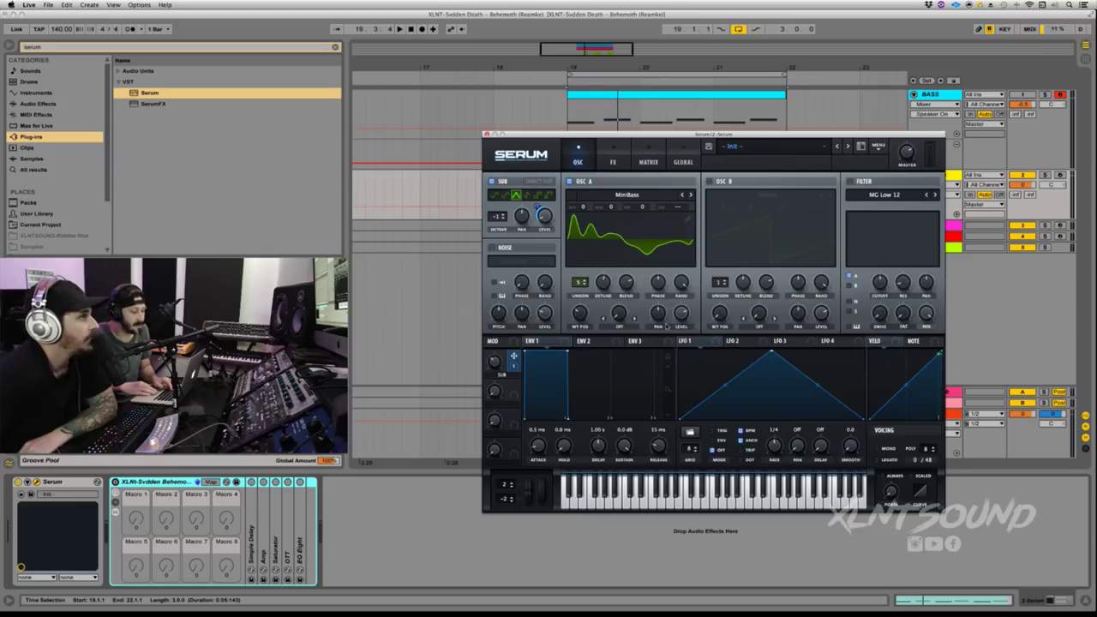
pyautogui.click(620, 327)
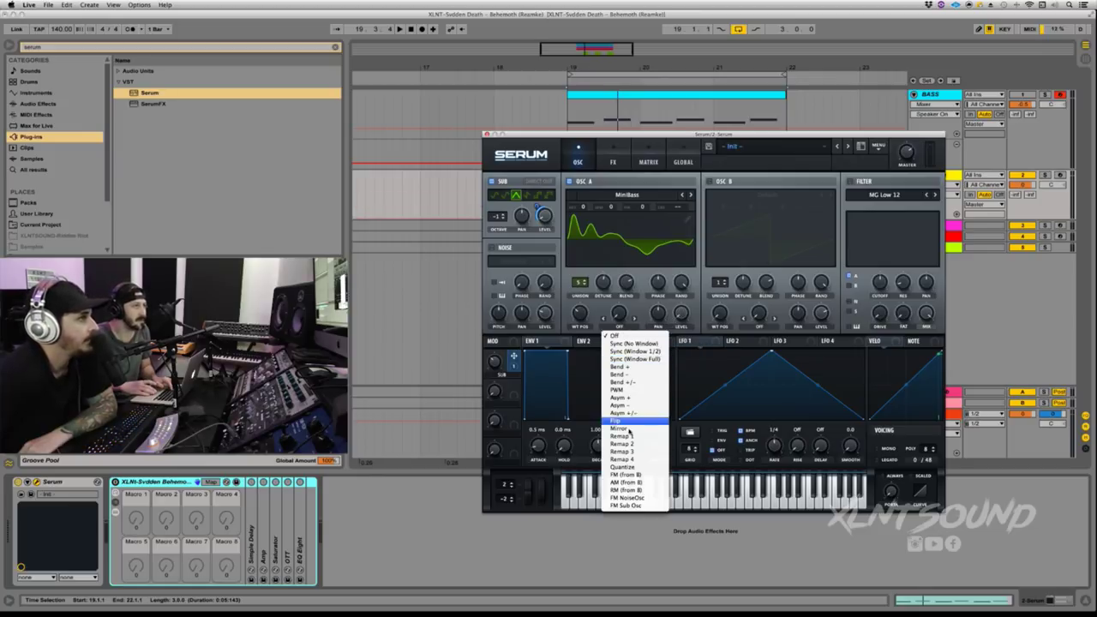
pyautogui.click(625, 474)
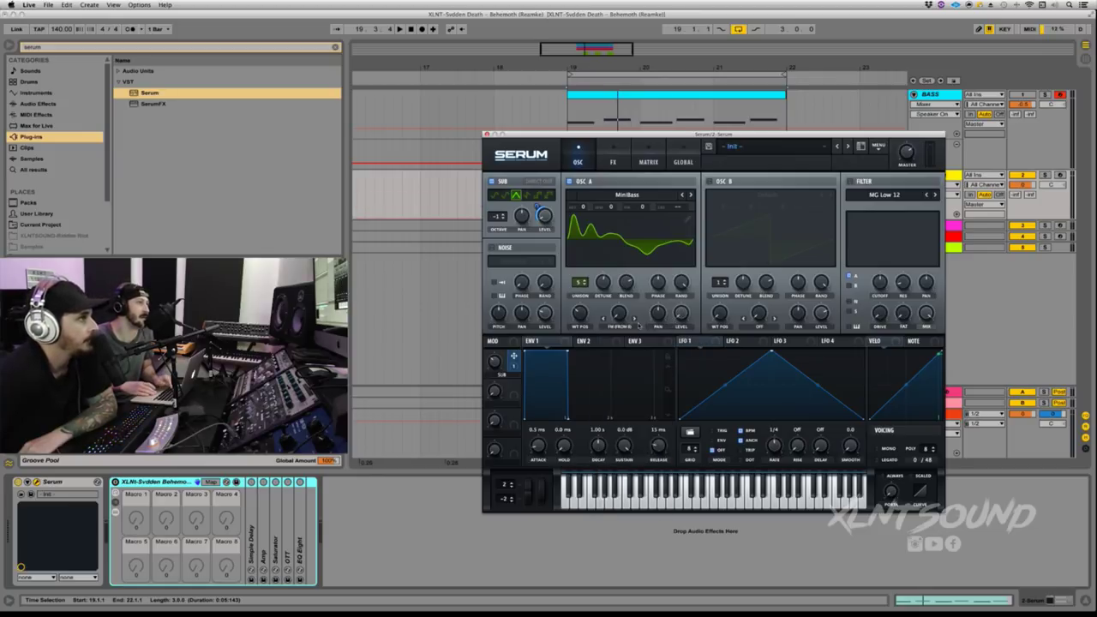
# Turn on oscillator B, load the Analog wavetable Basic Shapes and raise its wavetable position to the square wave
pyautogui.click(709, 180)
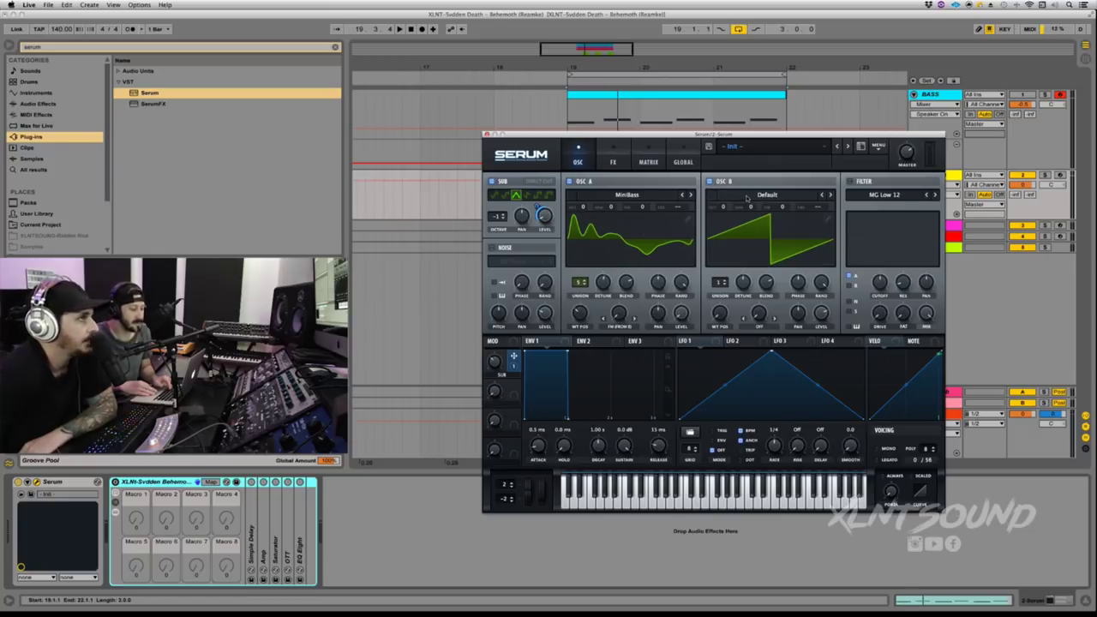
pyautogui.click(767, 195)
pyautogui.moveTo(893, 206)
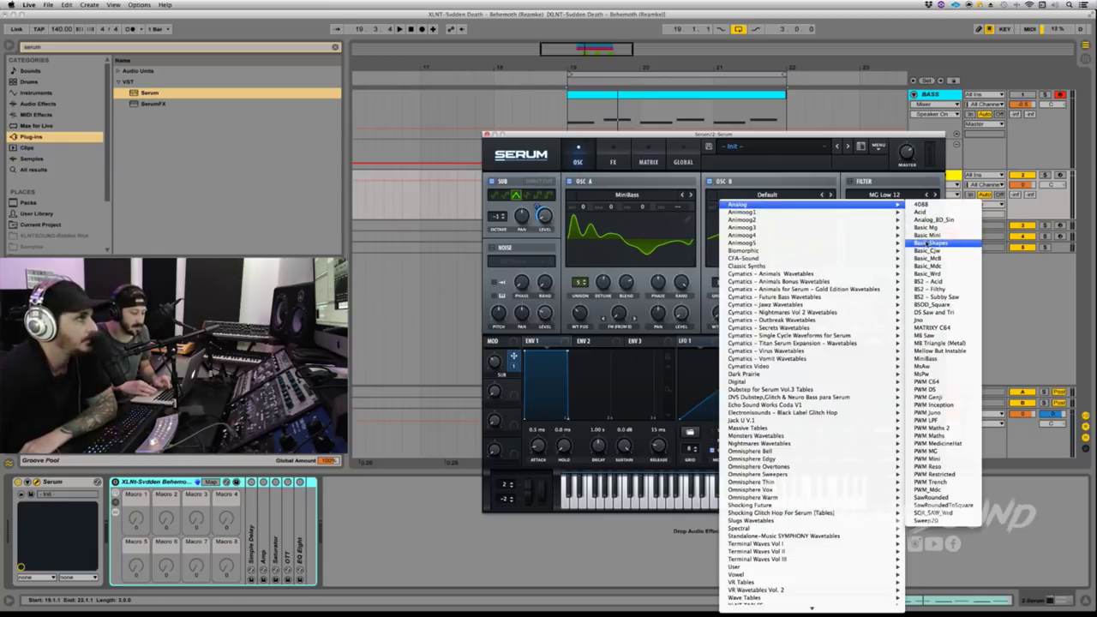
pyautogui.click(922, 243)
pyautogui.moveTo(718, 314); pyautogui.dragTo(718, 270)
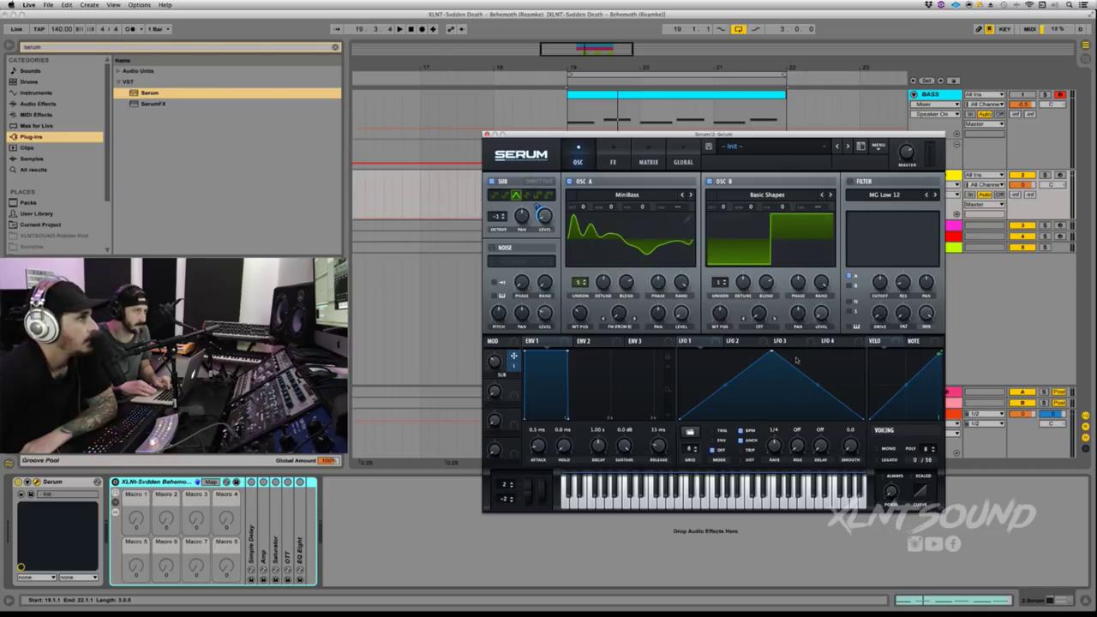
# Set oscillator B's warp mode to Sync (No Window) and adjust both oscillators' warp amounts, raising oscillator A's to about 75%
pyautogui.click(760, 327)
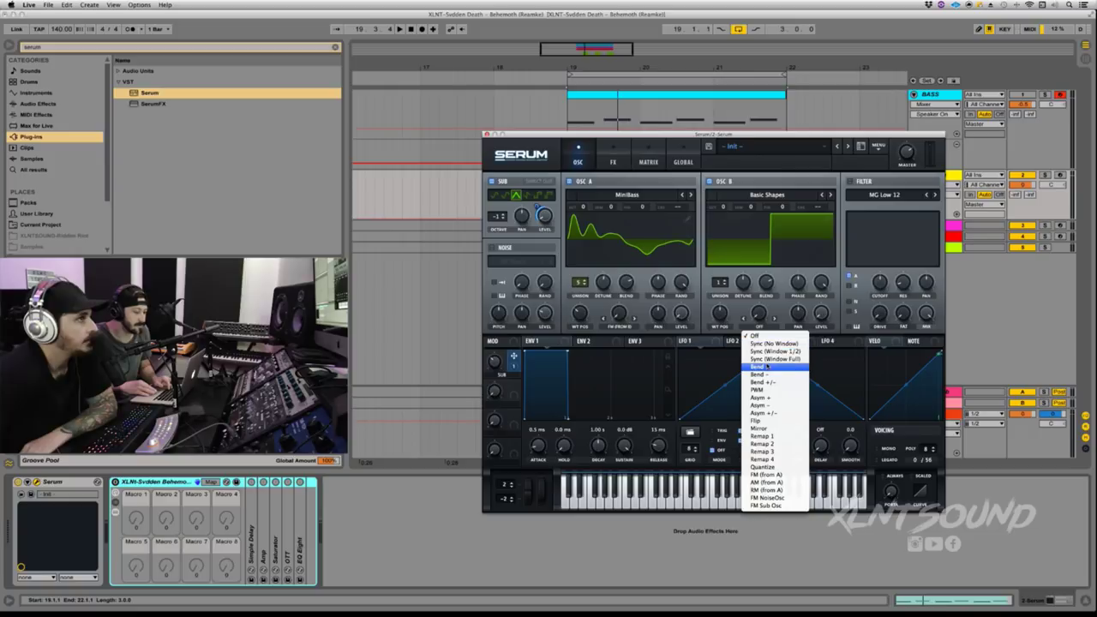
pyautogui.click(771, 344)
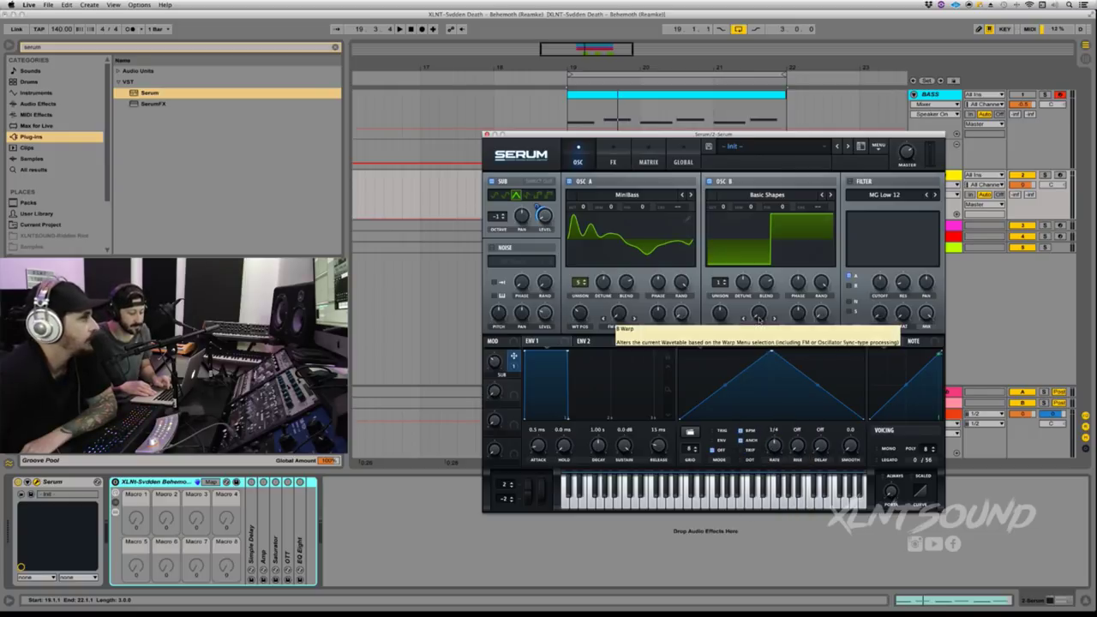
pyautogui.moveTo(759, 319); pyautogui.dragTo(759, 320)
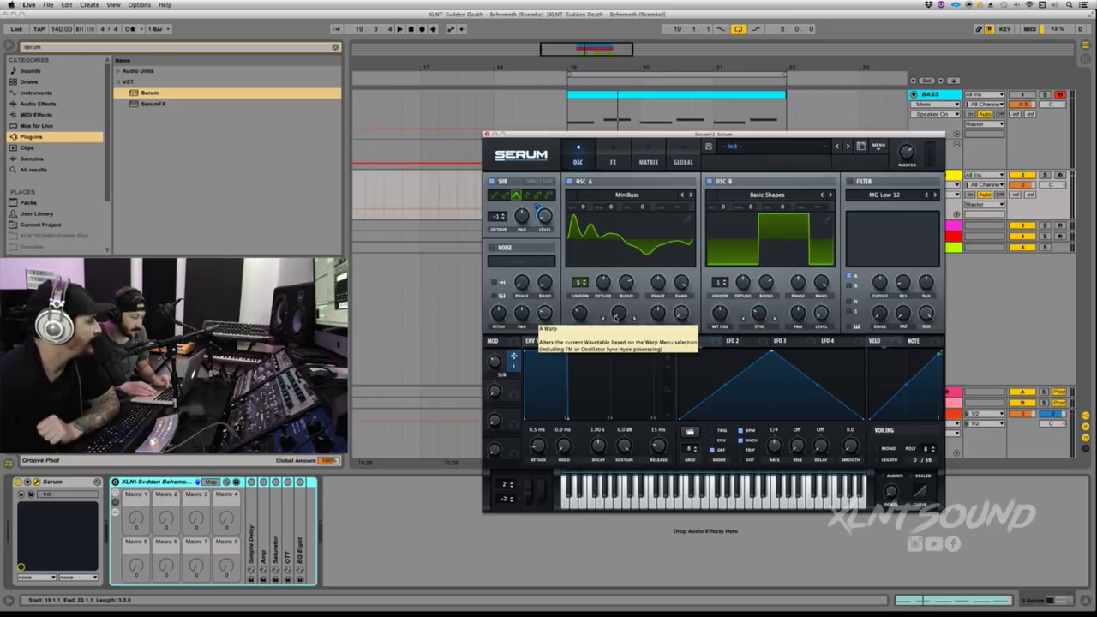
pyautogui.moveTo(616, 319); pyautogui.dragTo(617, 247)
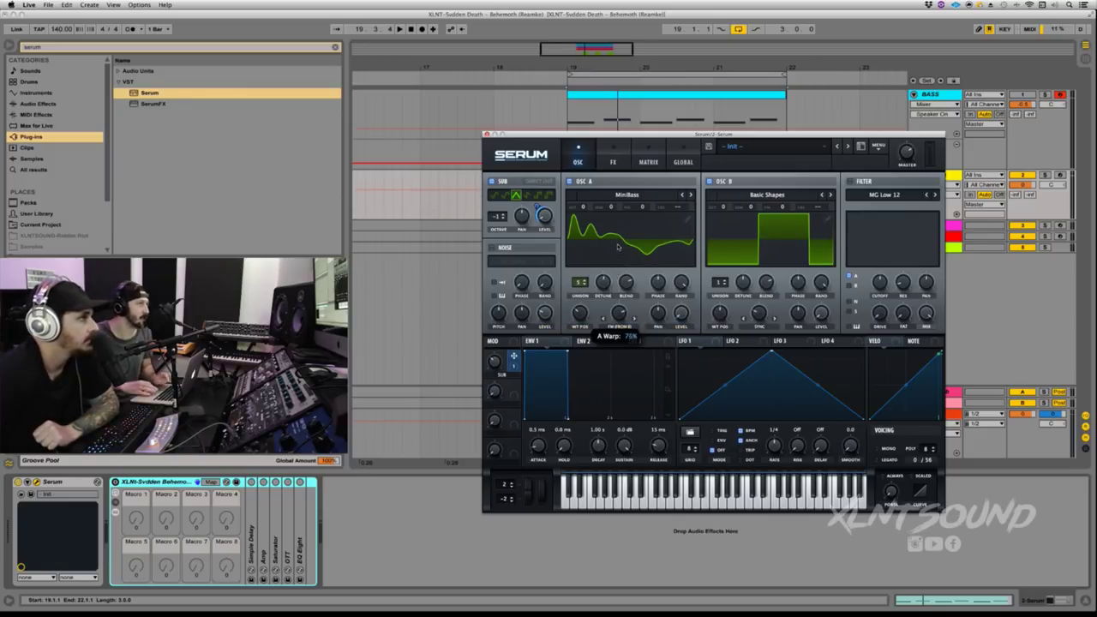
pyautogui.moveTo(619, 245); pyautogui.dragTo(619, 246)
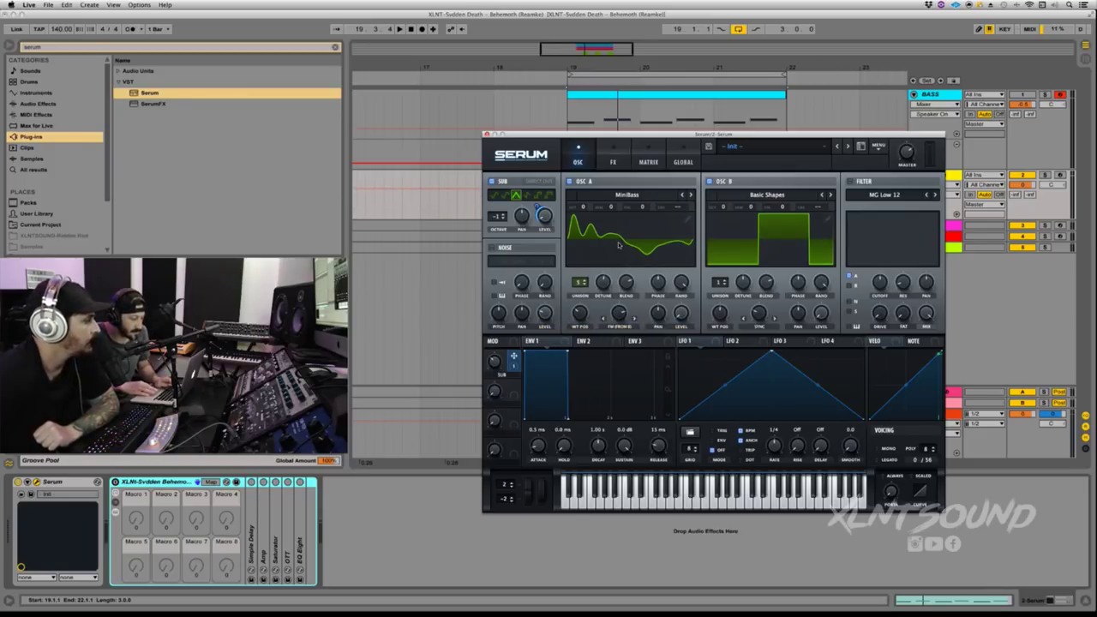
# Reshape LFO 1 with an early peak and a curved decay that ends before the cycle does, using Trig mode and a 1/8 rate
pyautogui.moveTo(773, 353); pyautogui.dragTo(716, 328)
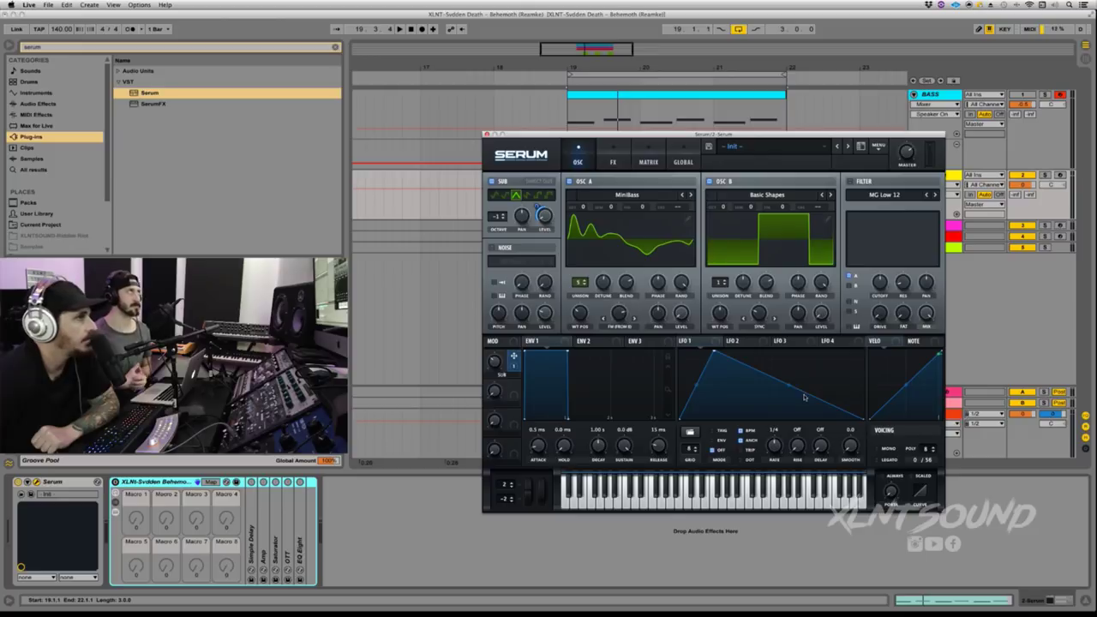
pyautogui.moveTo(811, 402); pyautogui.dragTo(817, 425)
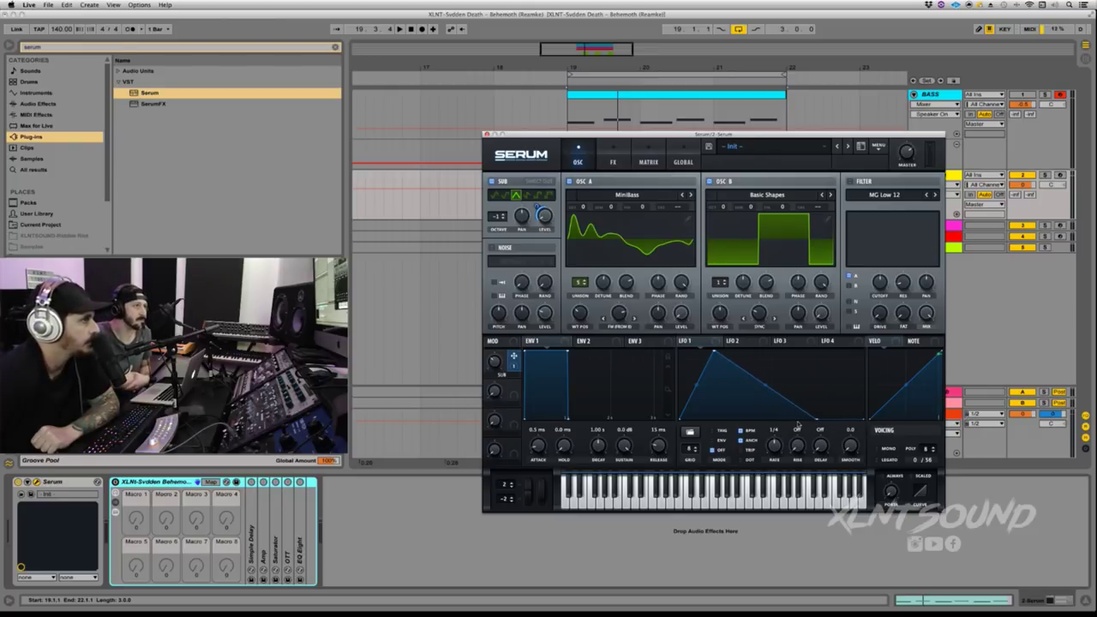
pyautogui.moveTo(767, 386); pyautogui.dragTo(761, 396)
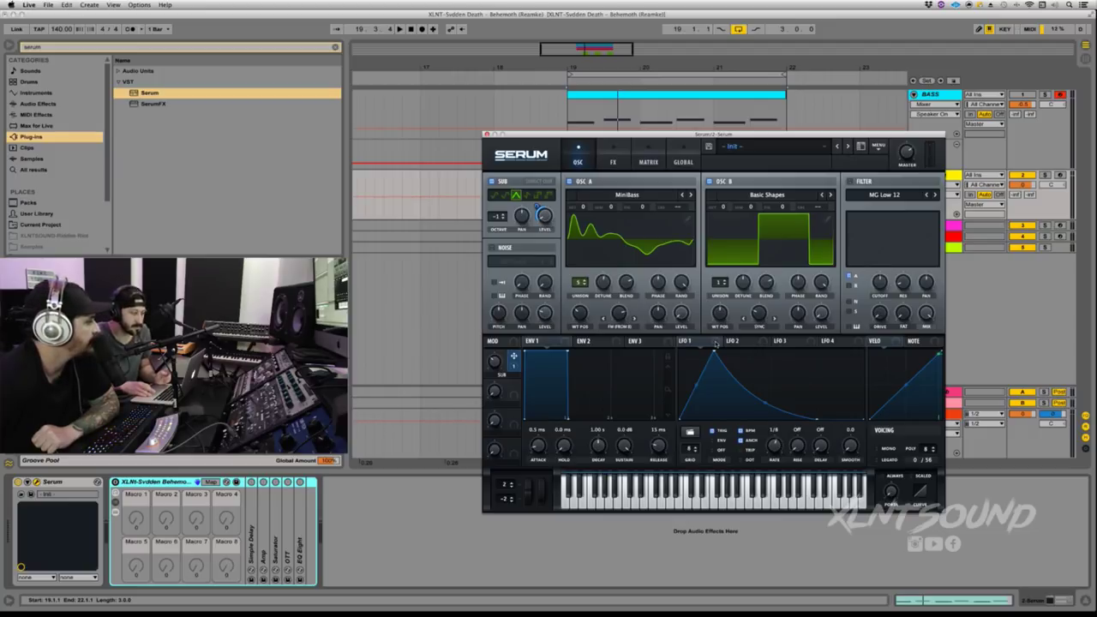
# Assign LFO 1 to oscillator A's level and, with an amount of about 63, to the sub level, and play the loop
pyautogui.moveTo(716, 344); pyautogui.dragTo(684, 317)
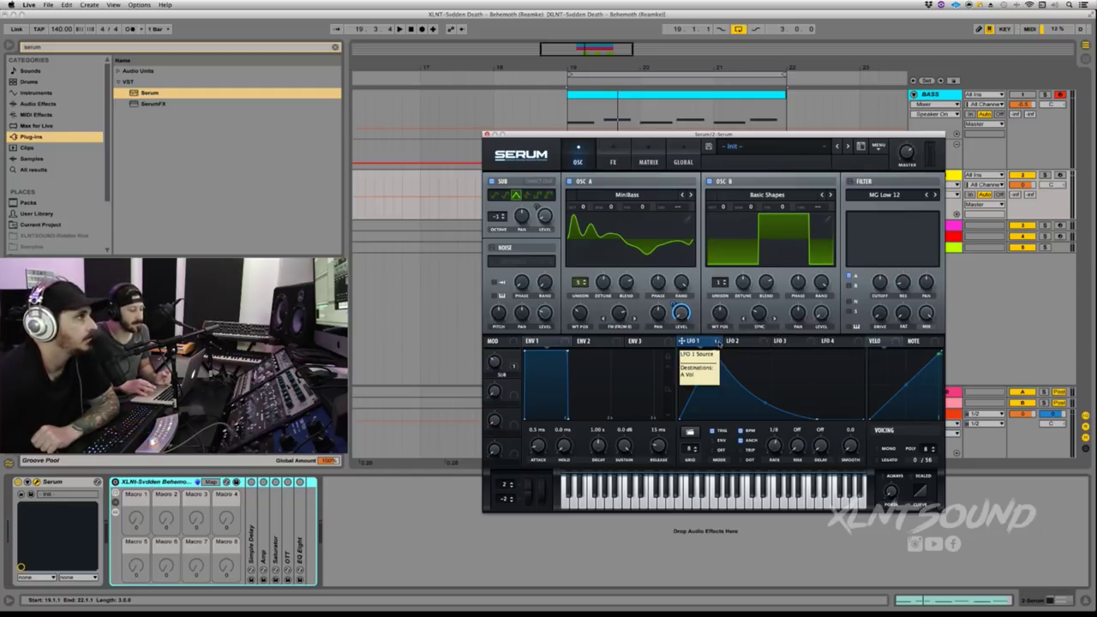
pyautogui.moveTo(683, 341); pyautogui.dragTo(531, 223)
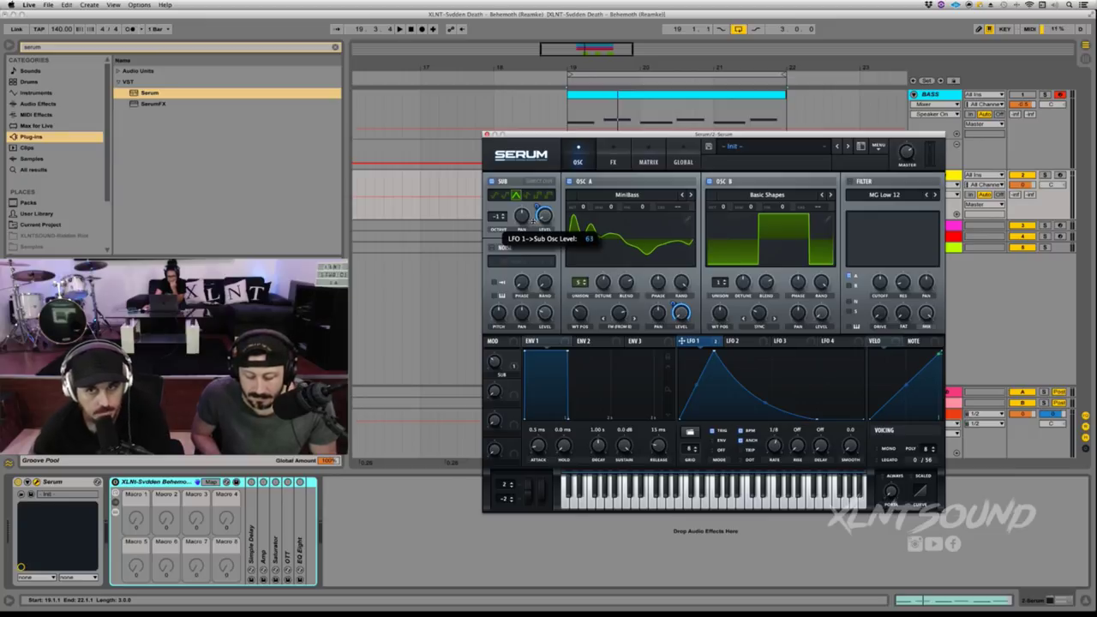
pyautogui.press('space')
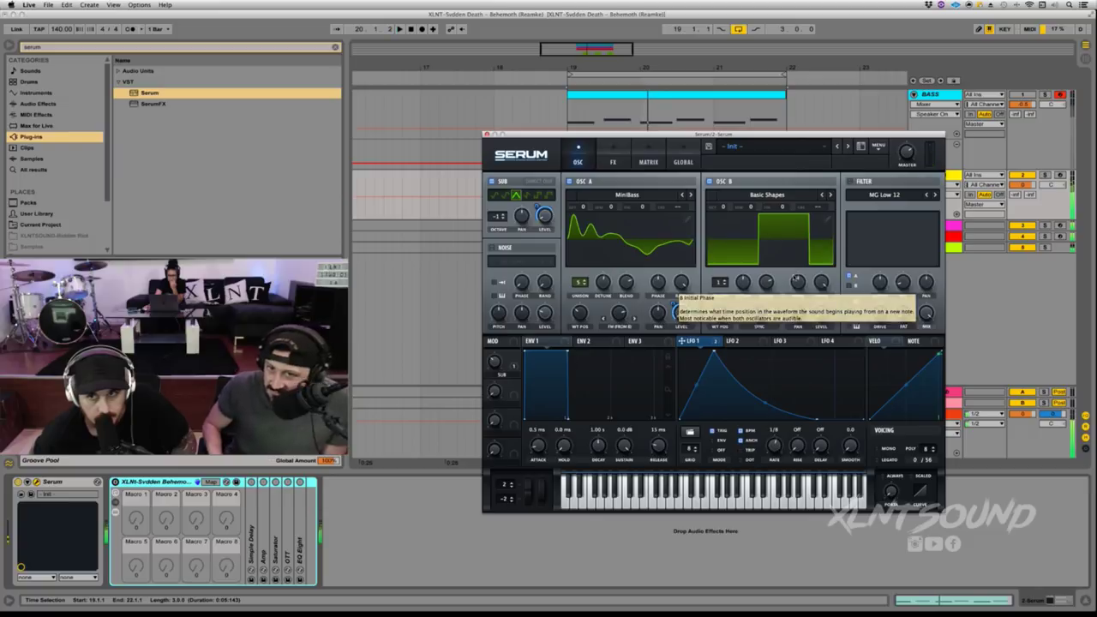
# Arm the second track holding the new Serum patch and disarm the BASS track
pyautogui.click(1060, 176)
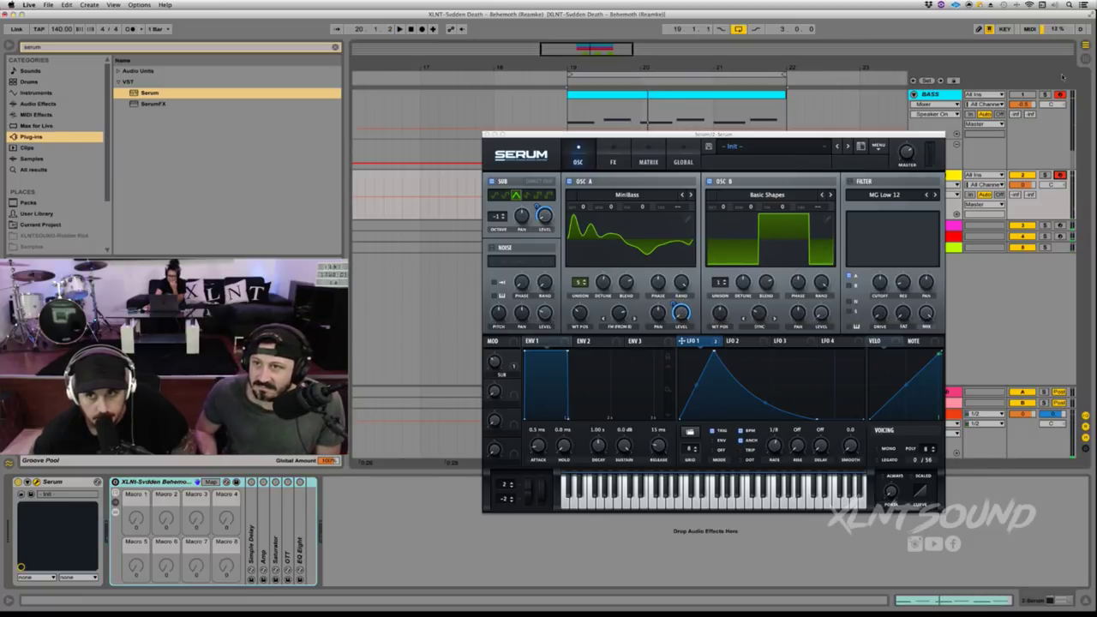
pyautogui.click(1057, 102)
pyautogui.click(1061, 95)
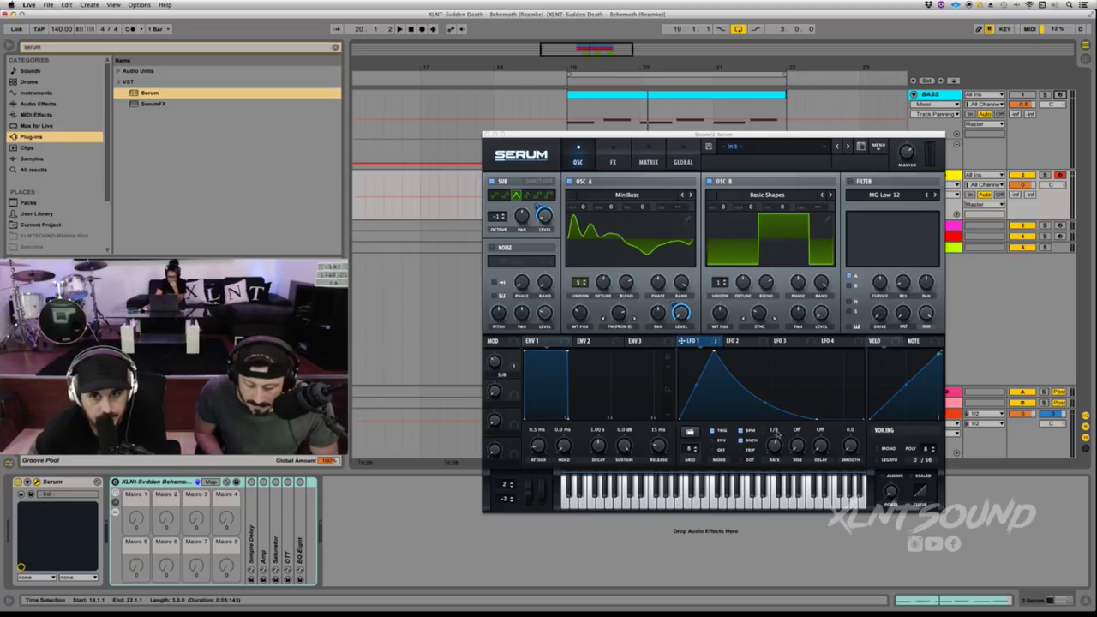
# Move LFO 2's peak earlier and run it in Trig mode without BPM sync at about 41 Hz
pyautogui.click(741, 343)
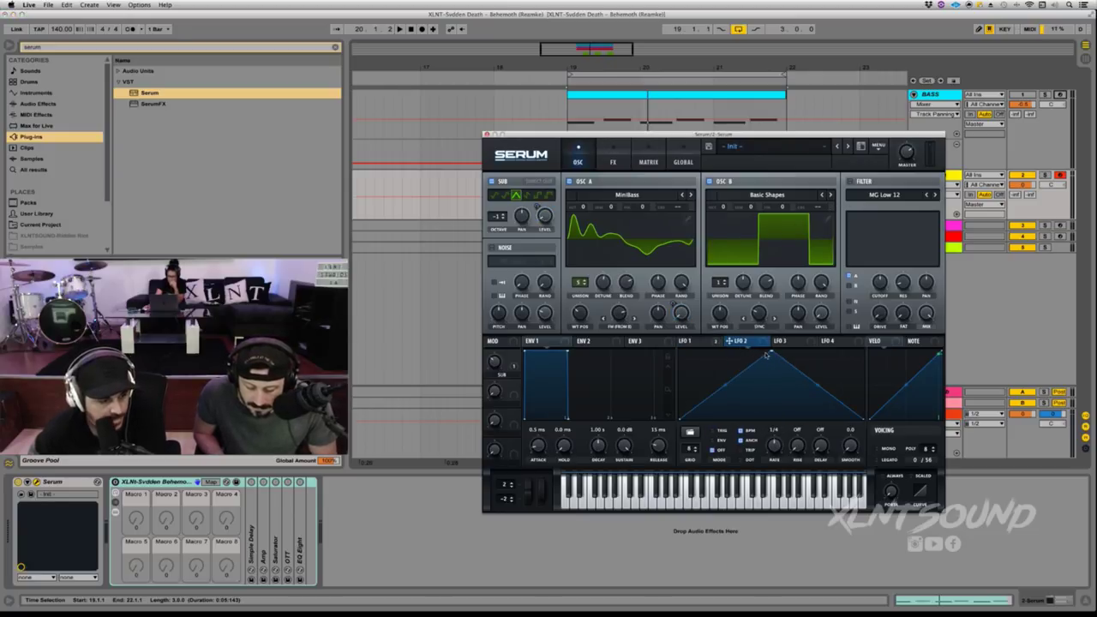
pyautogui.moveTo(775, 354); pyautogui.dragTo(726, 352)
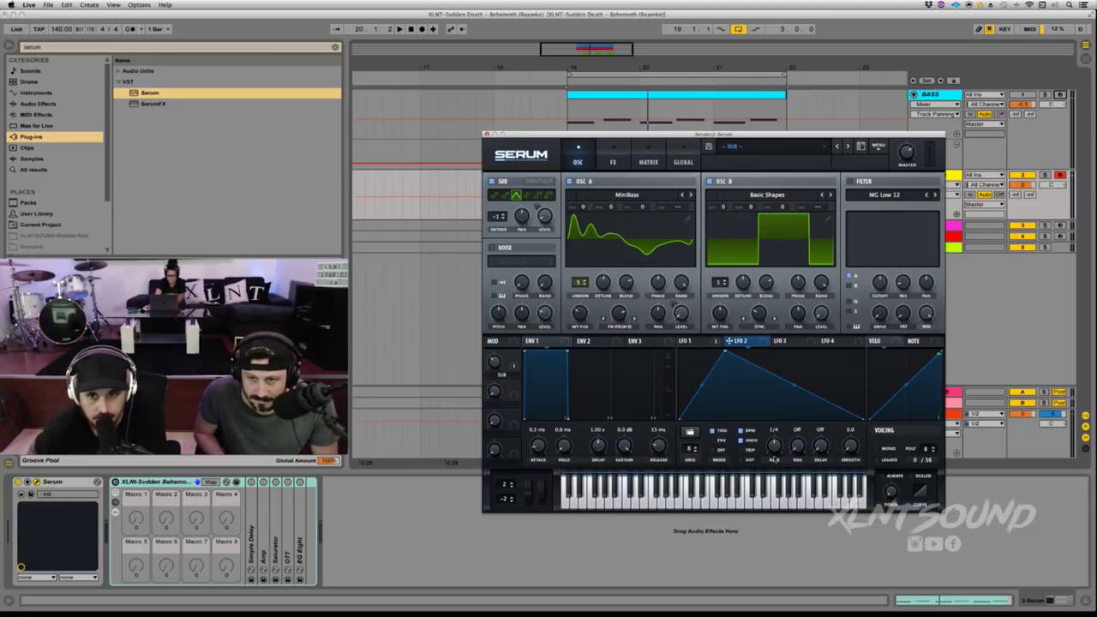
pyautogui.click(742, 430)
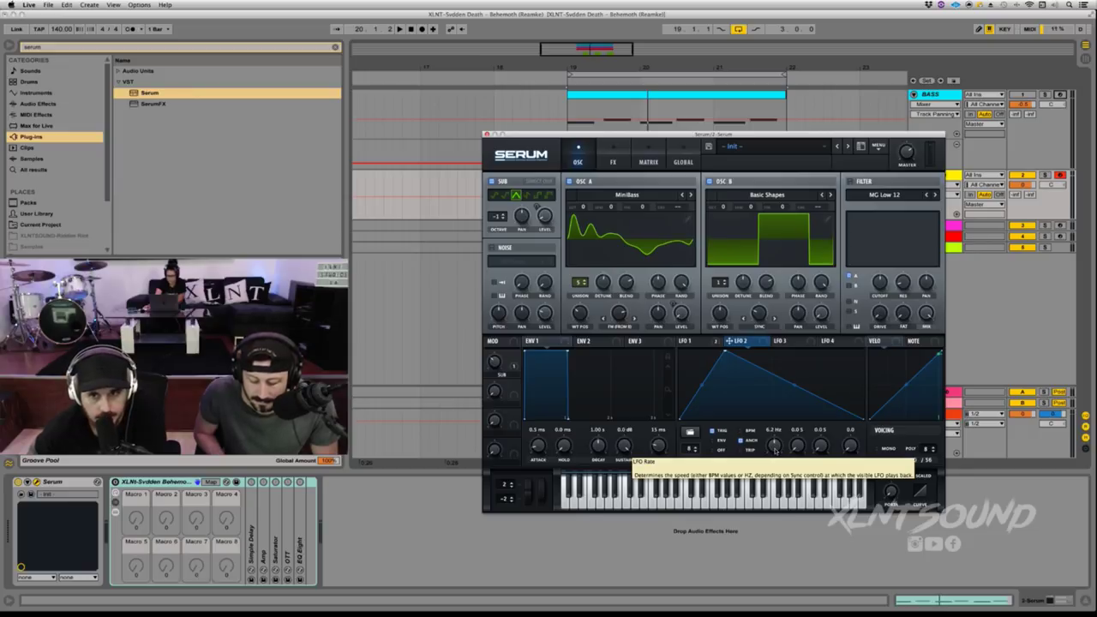
pyautogui.moveTo(776, 450); pyautogui.dragTo(773, 420)
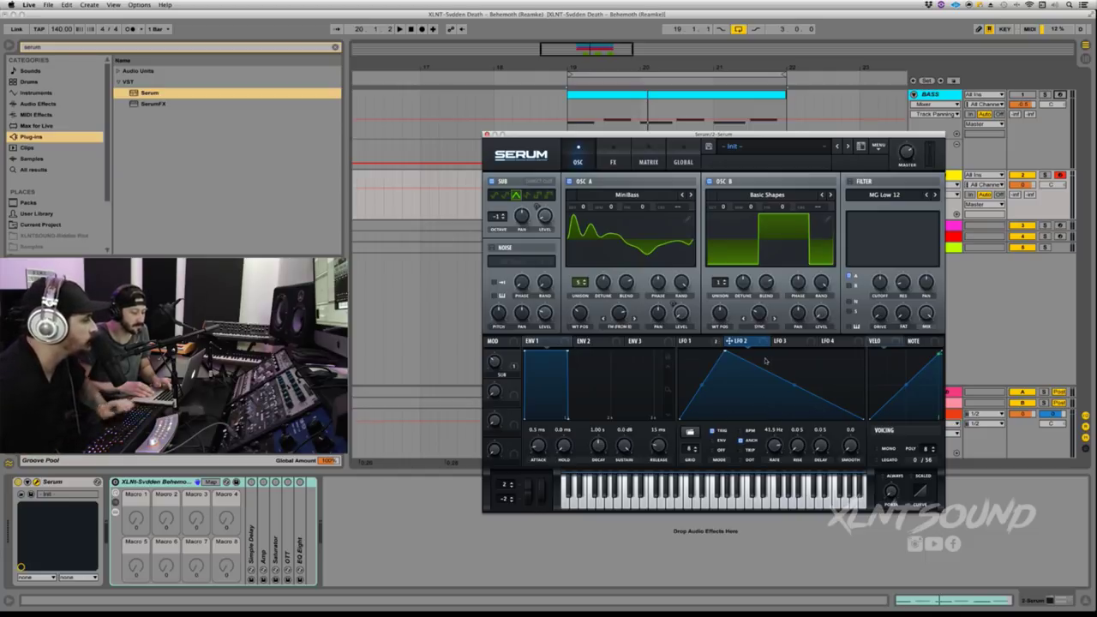
# Assign LFO 2 to the warp amounts of oscillators B and A and fine-tune both small modulation depths
pyautogui.moveTo(764, 344)
pyautogui.mouseDown()
pyautogui.moveTo(760, 315)
pyautogui.moveTo(745, 320)
pyautogui.moveTo(746, 340)
pyautogui.mouseUp()
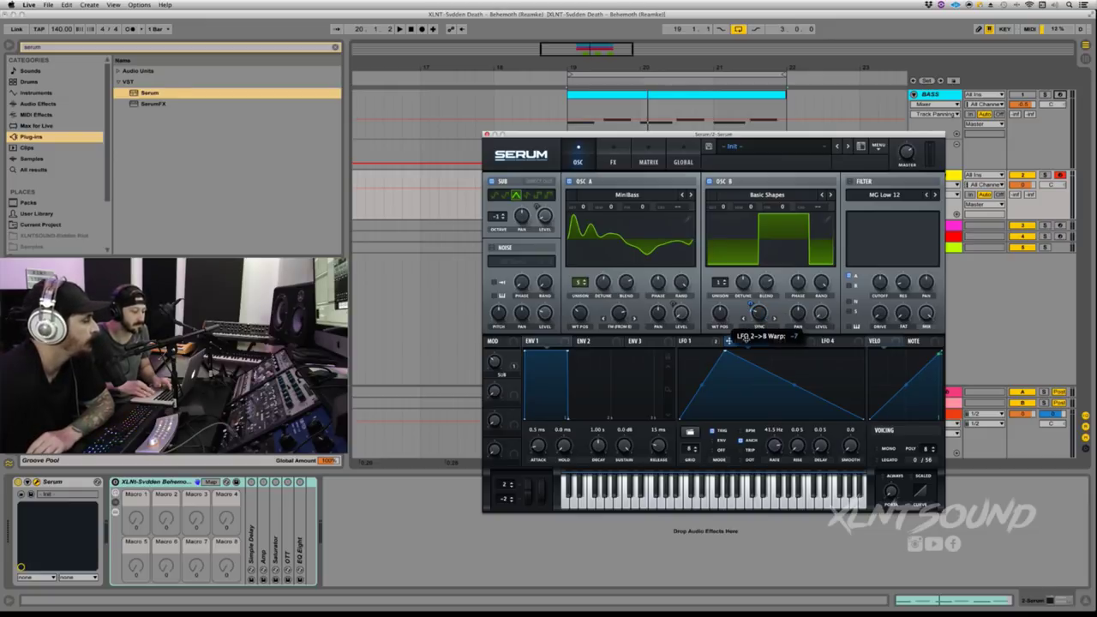
pyautogui.moveTo(746, 340); pyautogui.dragTo(747, 341)
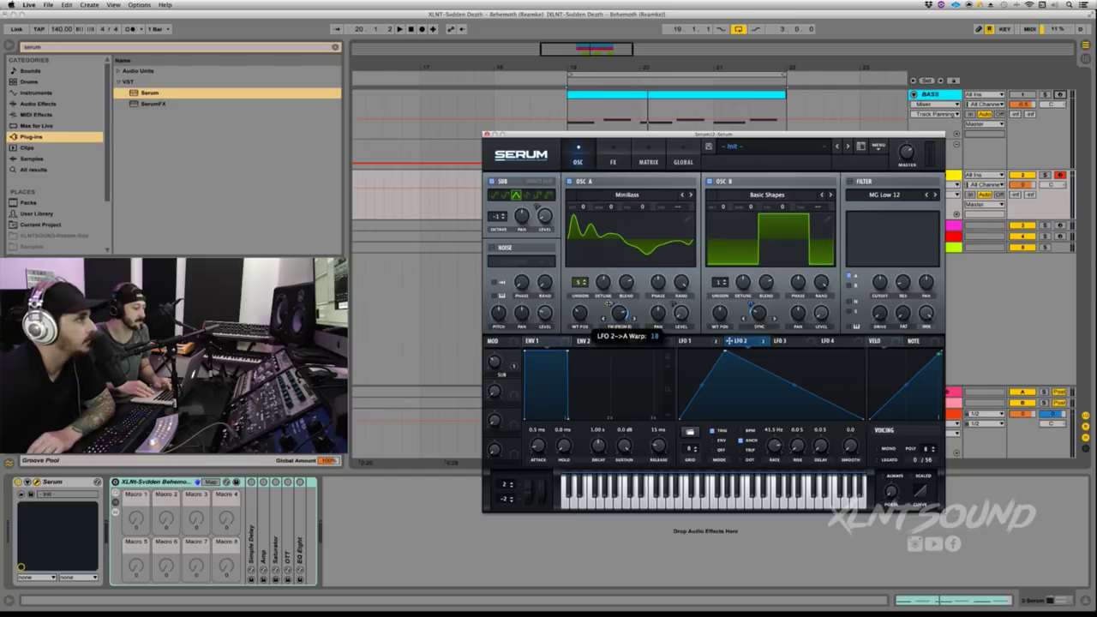
pyautogui.moveTo(610, 305); pyautogui.dragTo(610, 308)
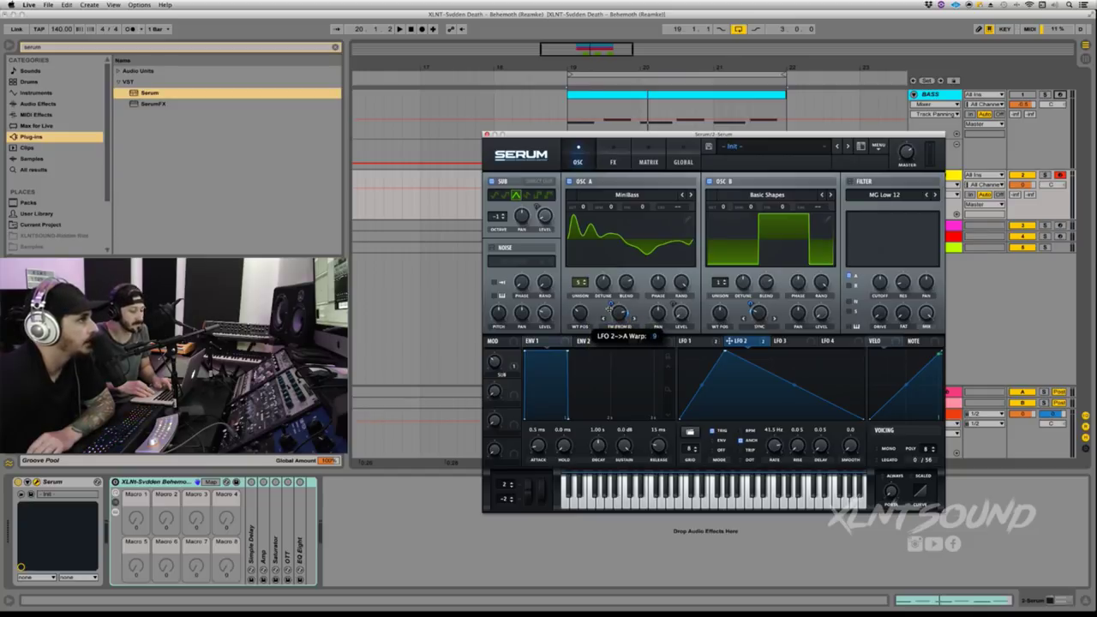
pyautogui.moveTo(610, 308); pyautogui.dragTo(612, 305)
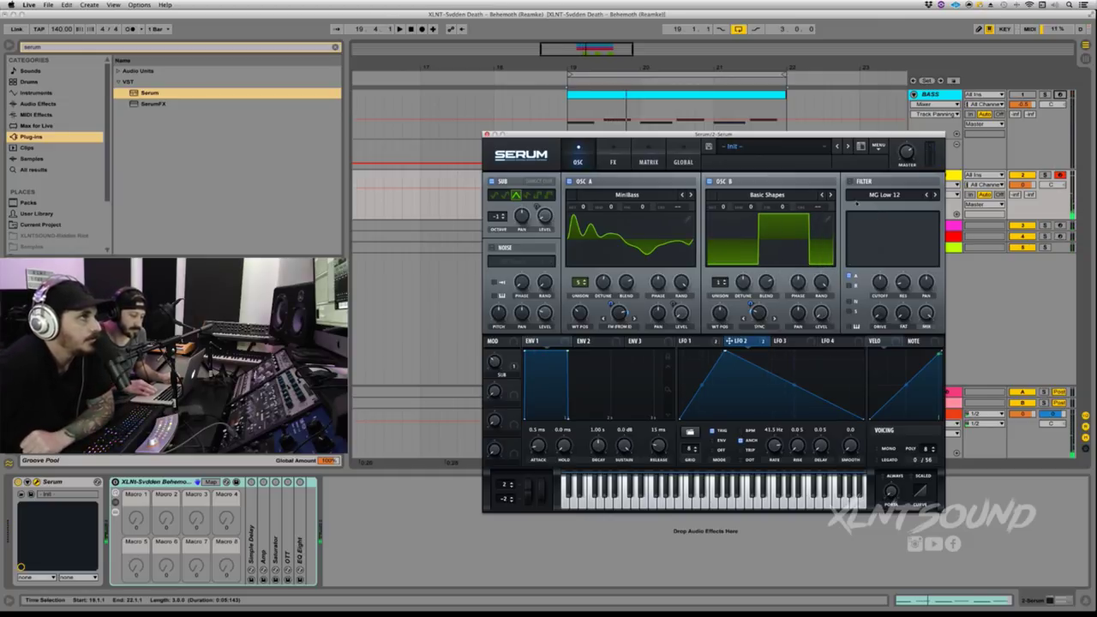
# Turn on the filter, choose the Flanges type Cmb + and lower its cutoff
pyautogui.click(883, 195)
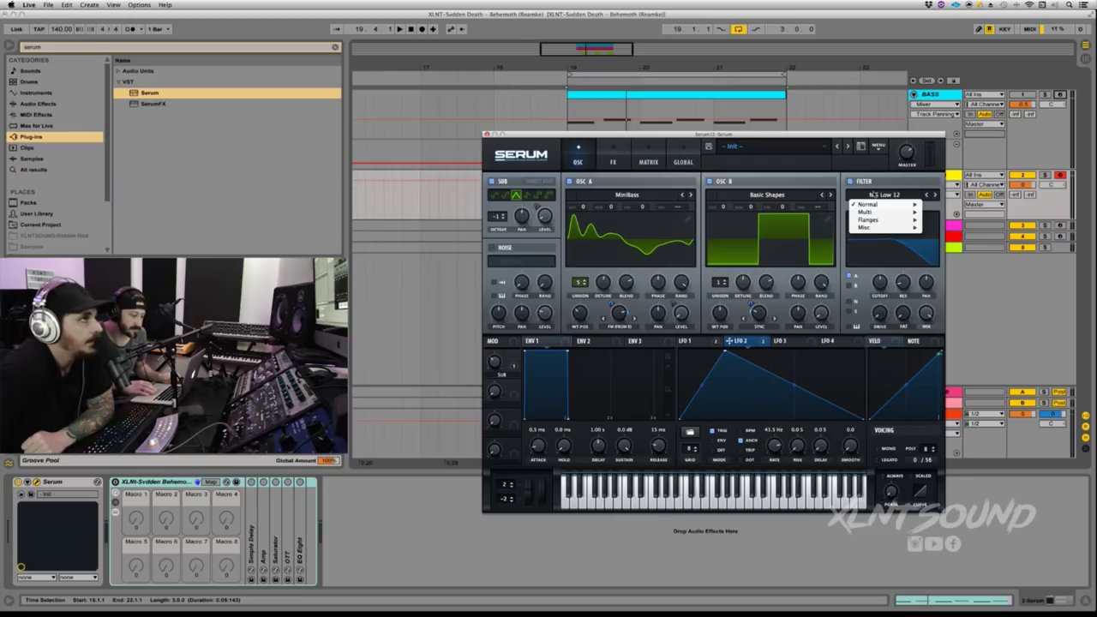
pyautogui.moveTo(883, 212)
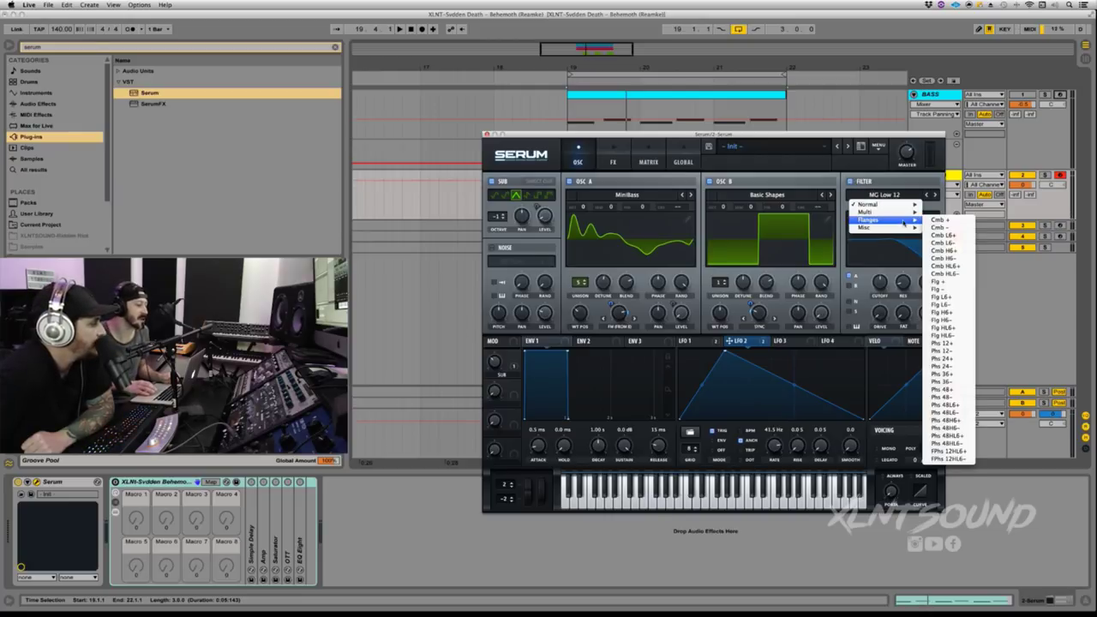
pyautogui.click(941, 221)
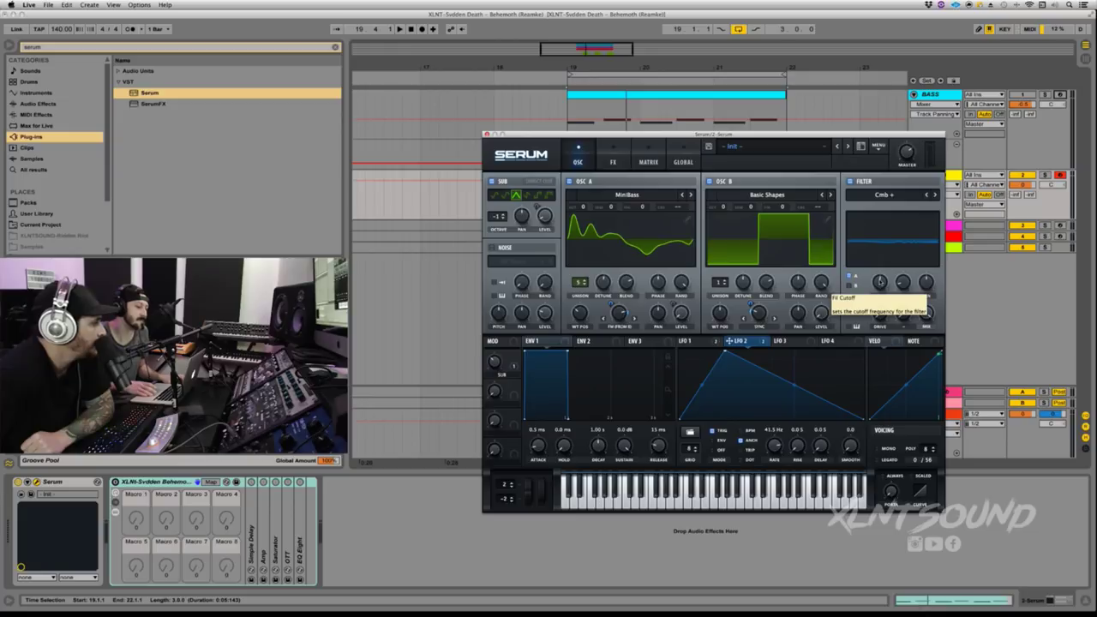
pyautogui.moveTo(879, 282); pyautogui.dragTo(875, 305)
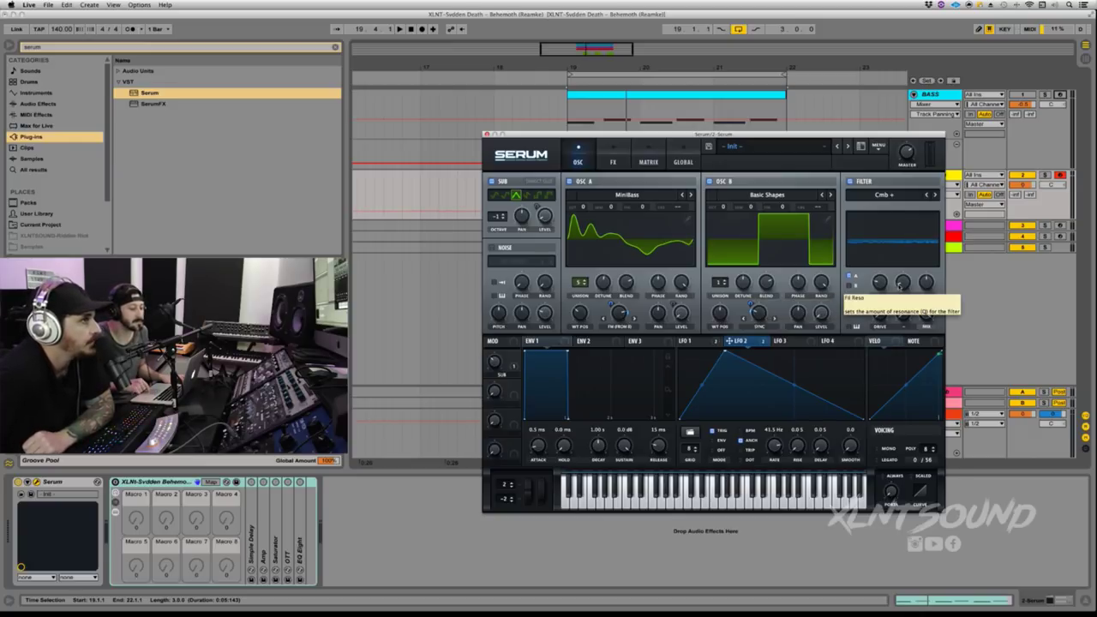
# Raise the comb filter's resonance and assign LFO 2 to modulate it
pyautogui.moveTo(899, 288); pyautogui.dragTo(900, 263)
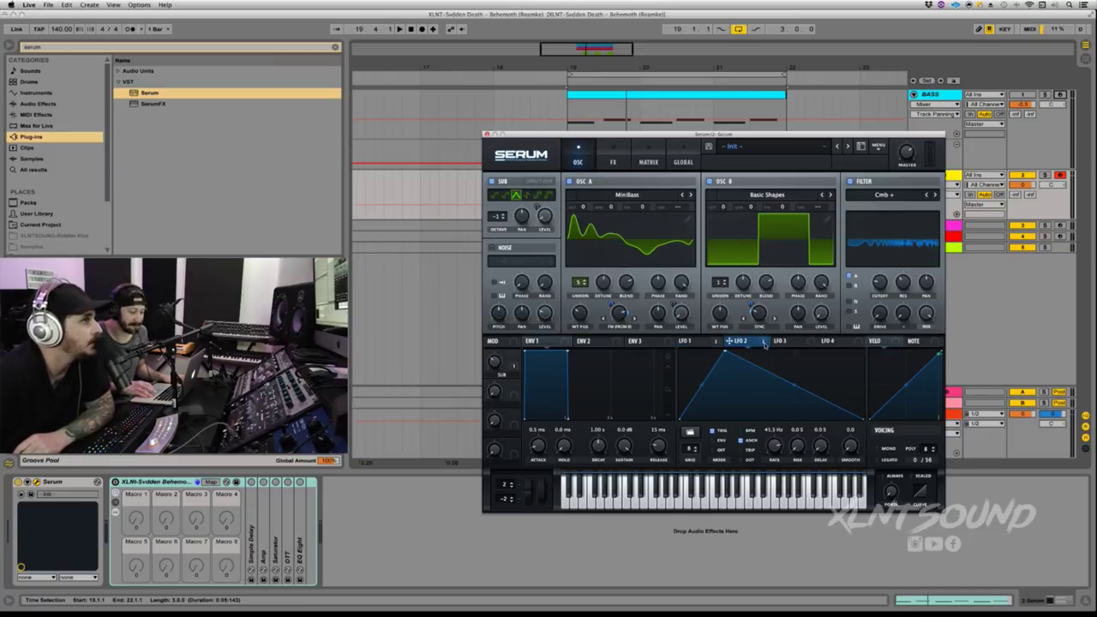
pyautogui.moveTo(730, 342); pyautogui.dragTo(902, 283)
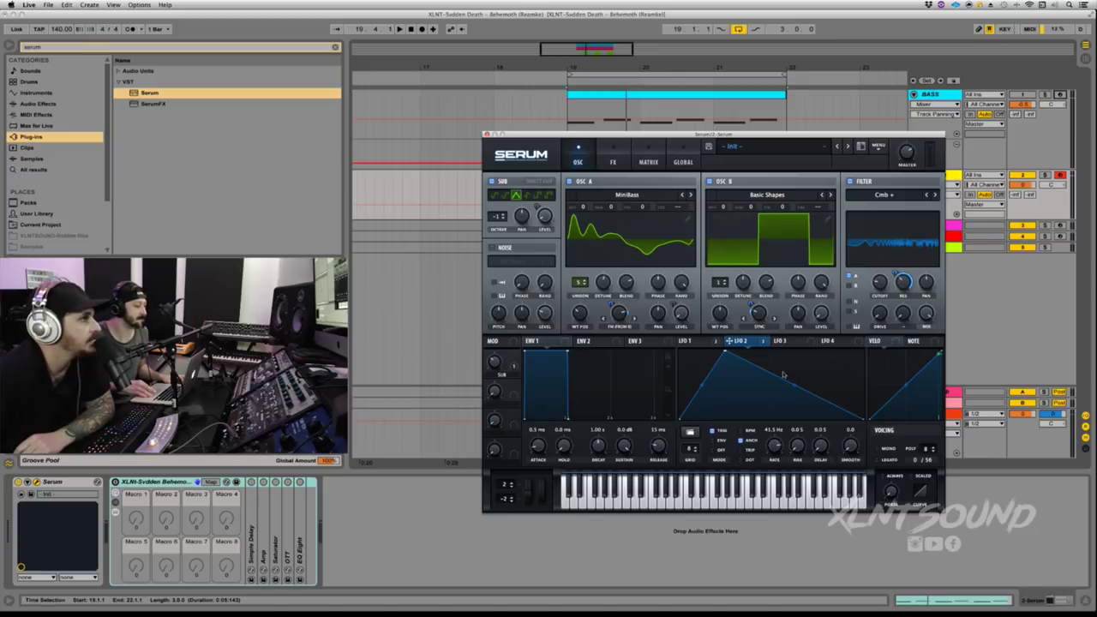
# Check LFO 2's rate with BPM sync switched on and off again, and review LFO 1's settings
pyautogui.click(739, 430)
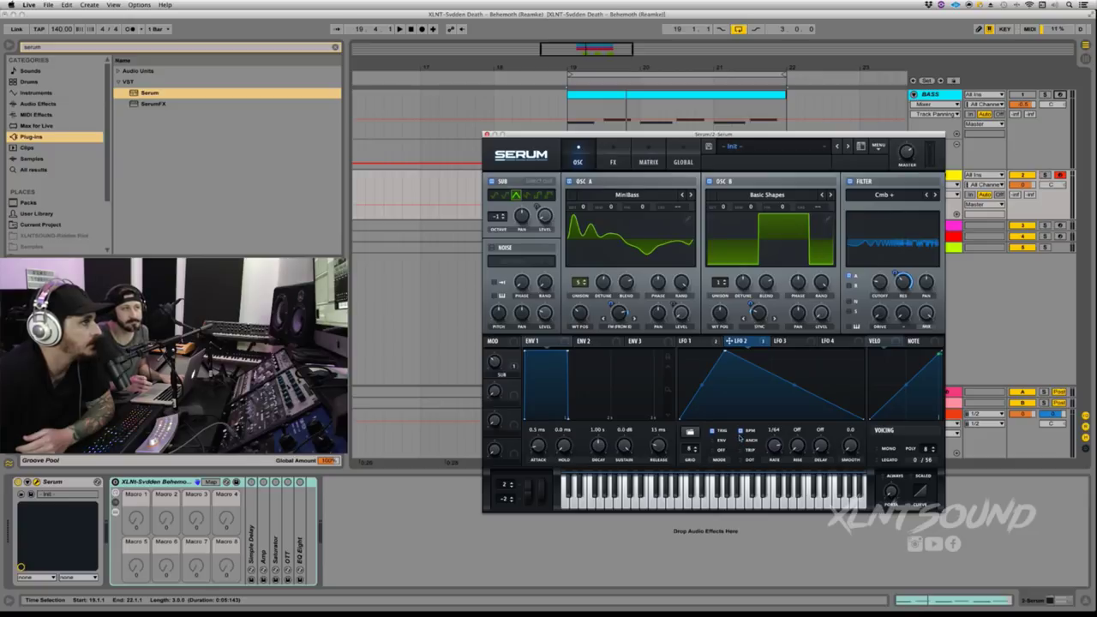
pyautogui.click(740, 431)
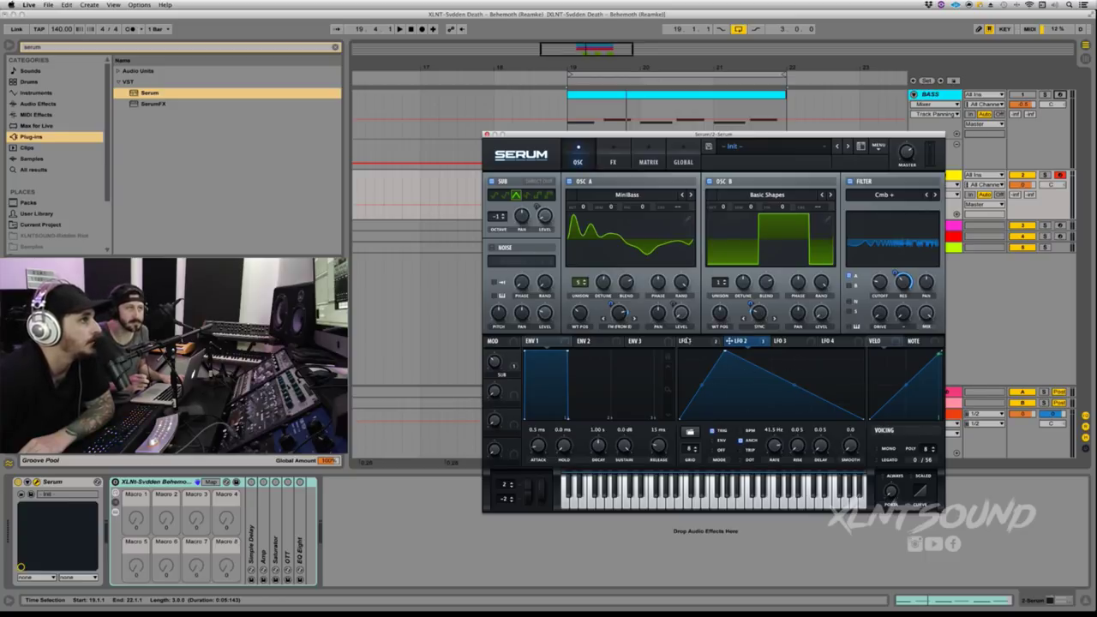
pyautogui.click(691, 342)
pyautogui.click(732, 342)
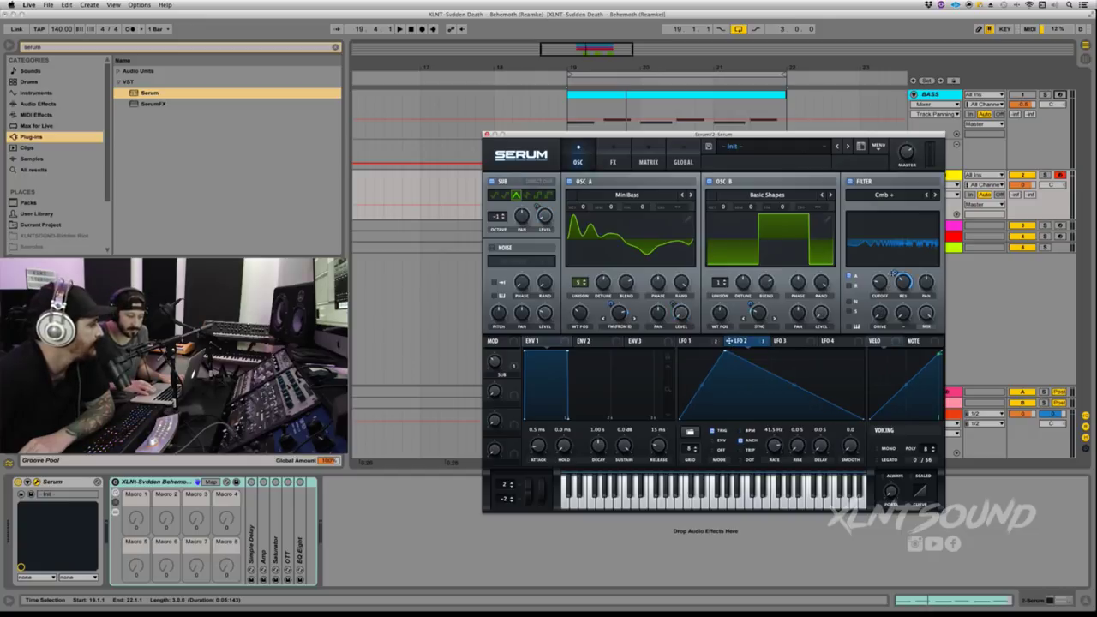
# Fine-tune LFO 2's modulation amount on the filter resonance and lower the filter's mix
pyautogui.moveTo(894, 273); pyautogui.dragTo(895, 274)
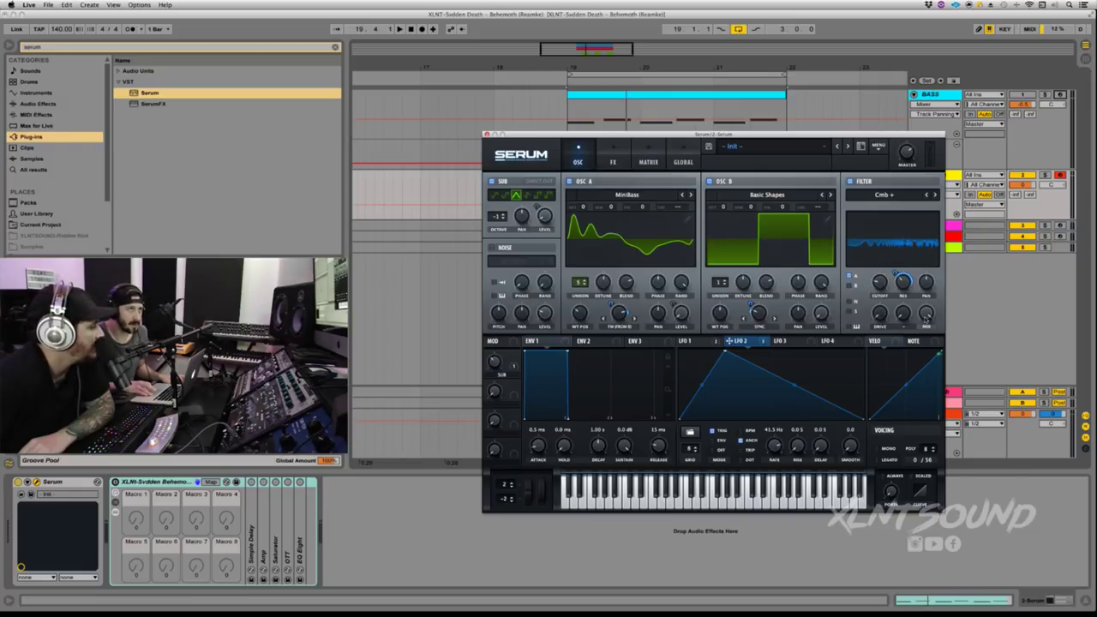
pyautogui.moveTo(926, 318); pyautogui.dragTo(922, 343)
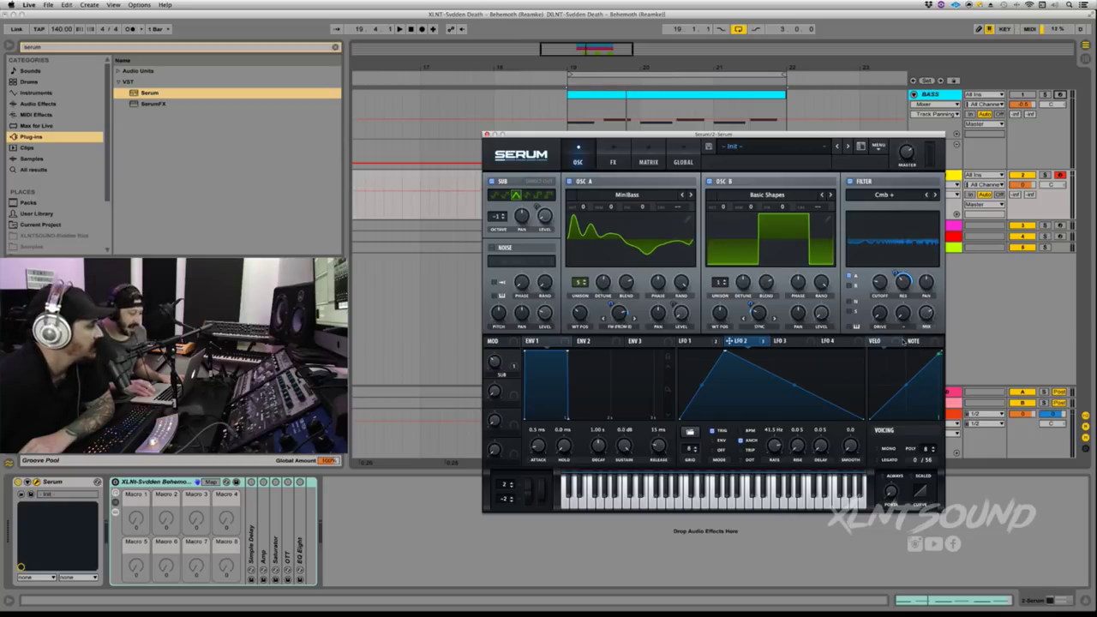
# Raise the comb filter's drive slightly and assign LFO 2 to modulate oscillator A's wavetable position
pyautogui.moveTo(880, 314); pyautogui.dragTo(878, 301)
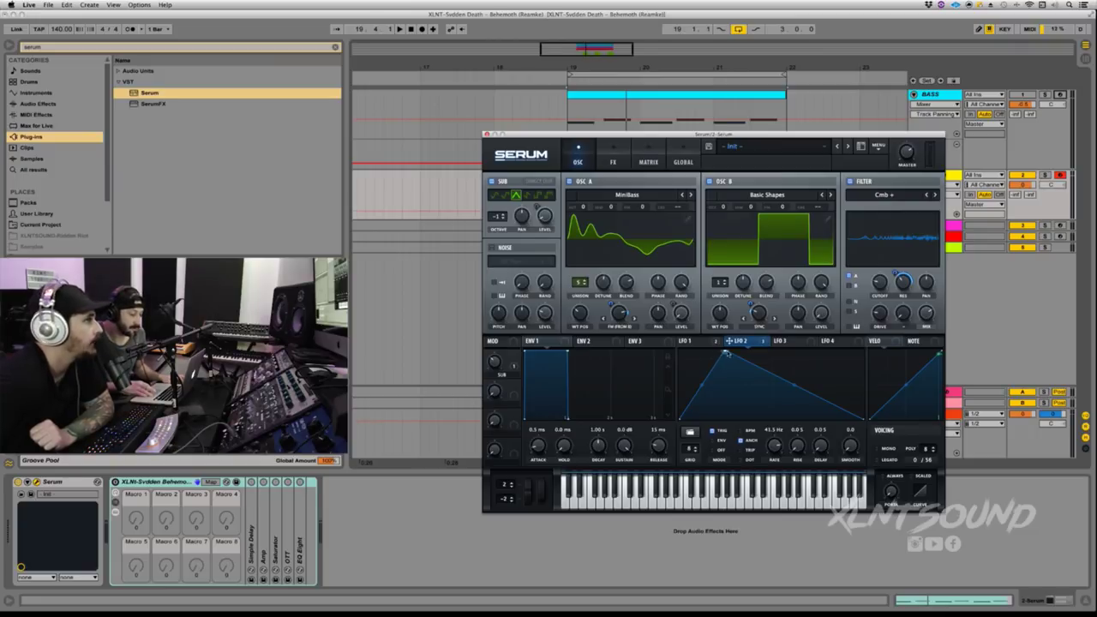
pyautogui.moveTo(763, 347)
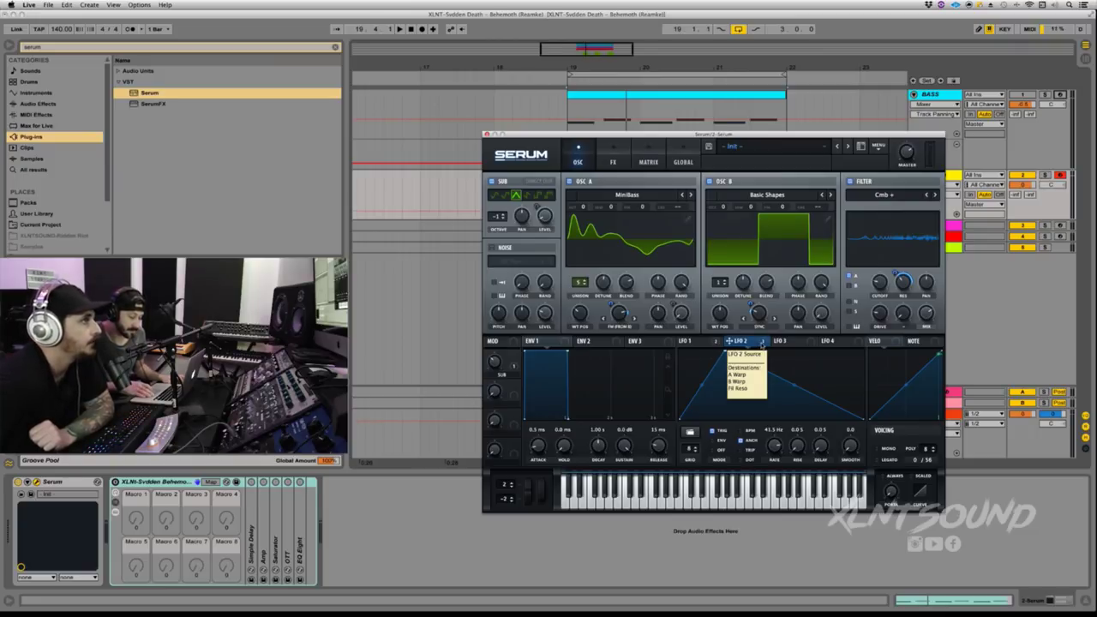
pyautogui.moveTo(763, 346); pyautogui.dragTo(572, 304)
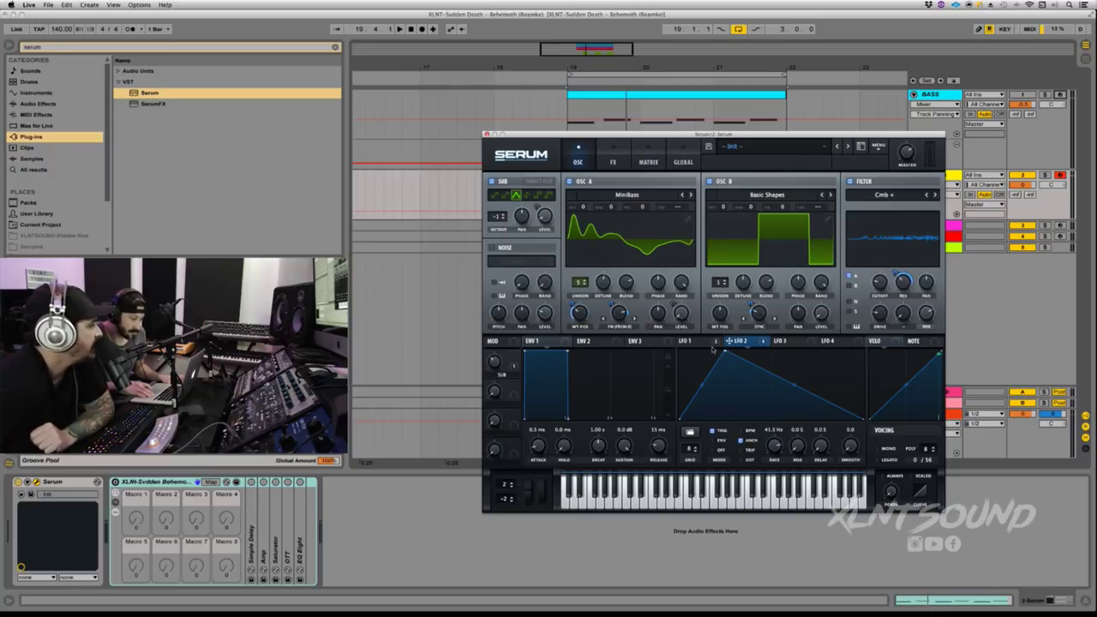
pyautogui.moveTo(696, 345)
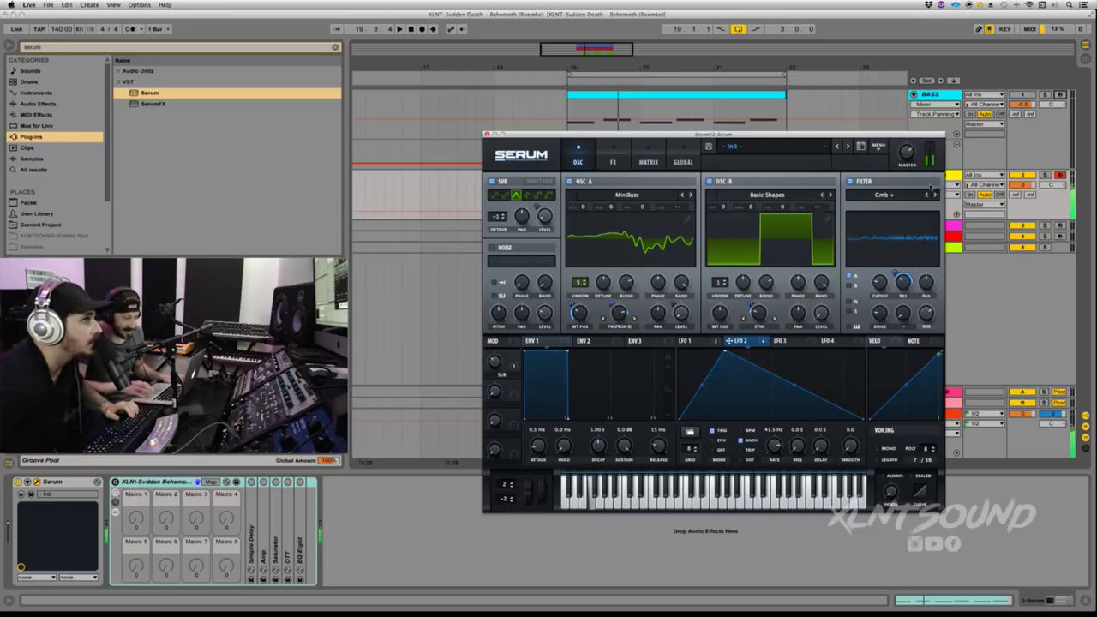
# Load the saved effect chain XLNT-SD.fxr into Serum's effects section
pyautogui.click(613, 162)
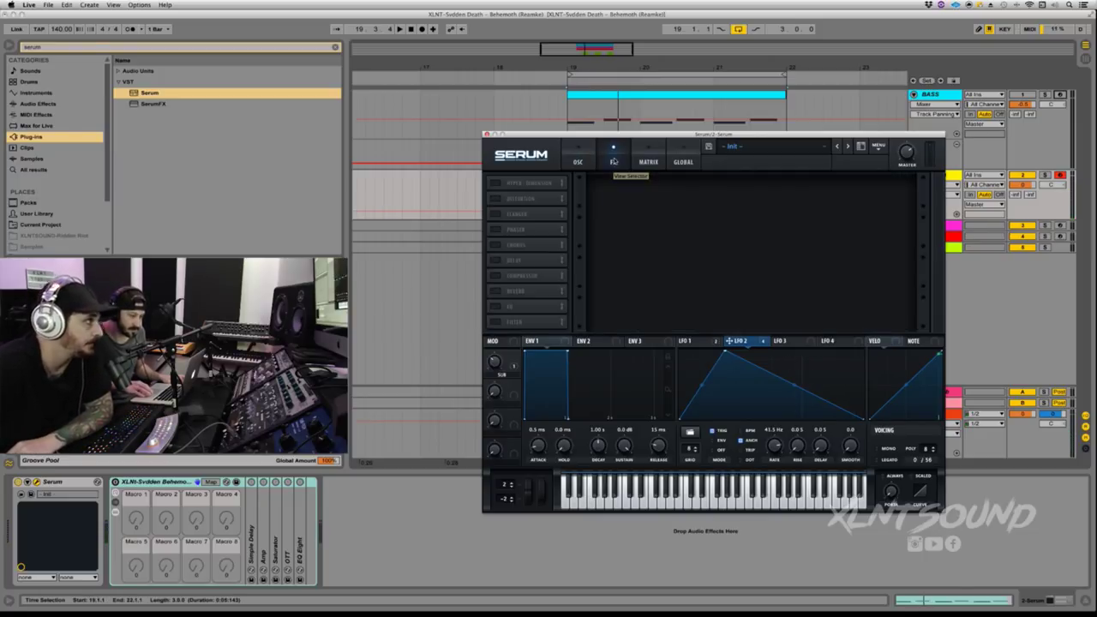
pyautogui.click(874, 148)
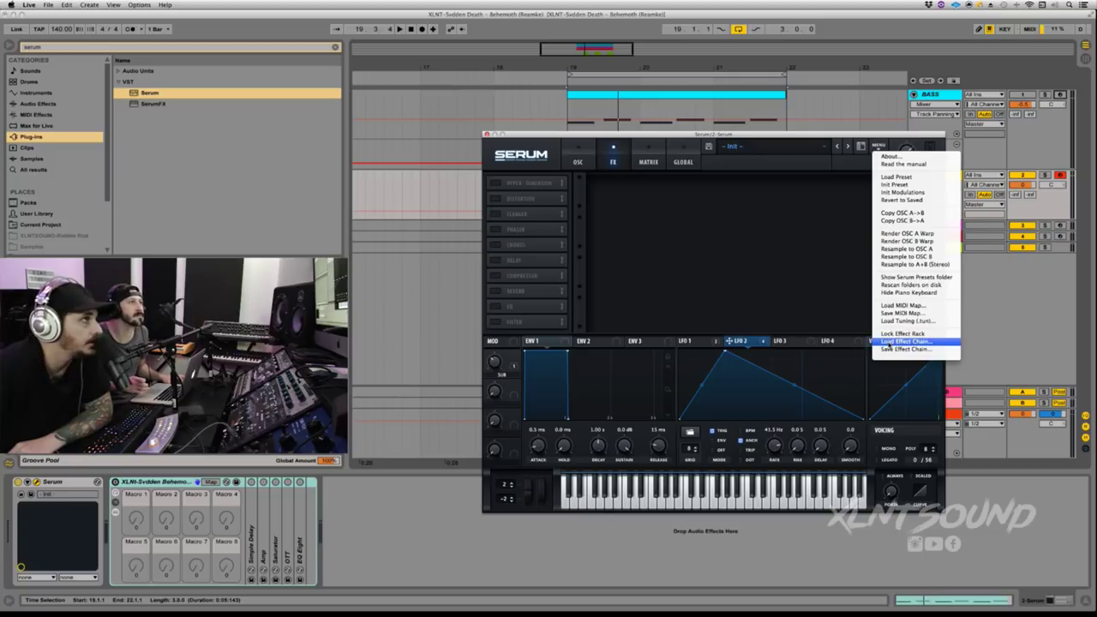
pyautogui.click(909, 339)
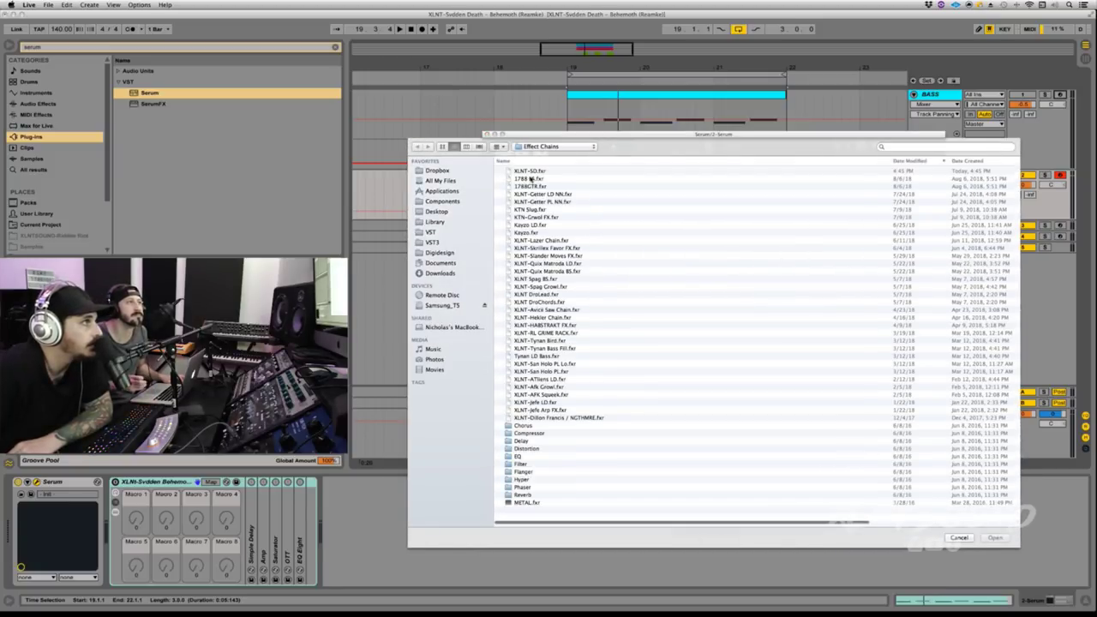
pyautogui.click(529, 175)
pyautogui.click(993, 537)
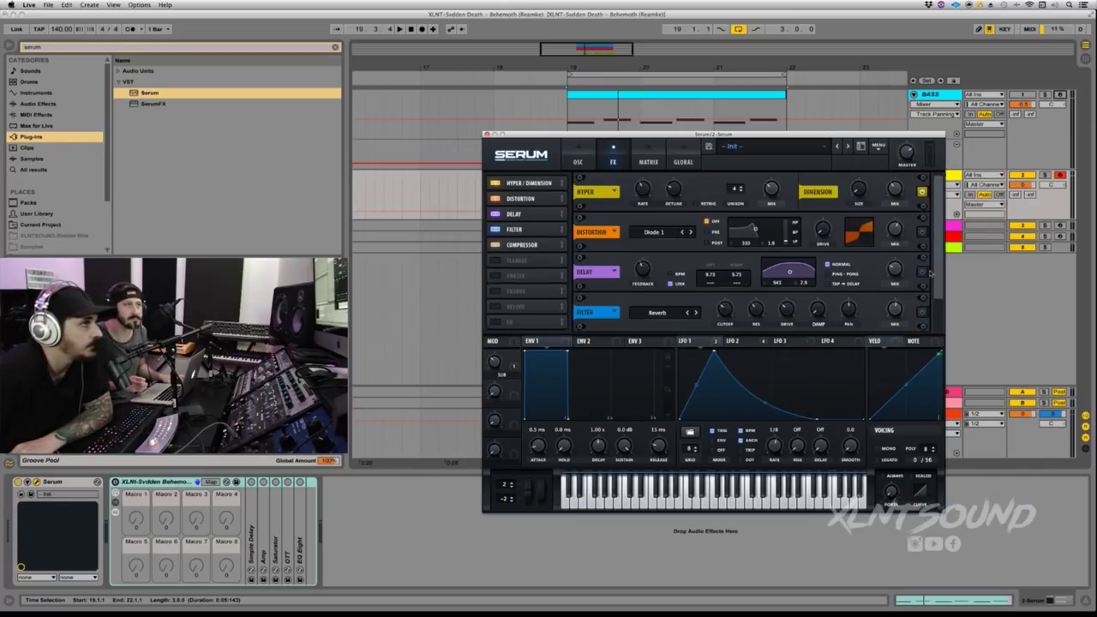
# Bypass all loaded effects except Hyper/Dimension and review its rate, detune, mix and size settings
pyautogui.scroll(-2, 933, 283)
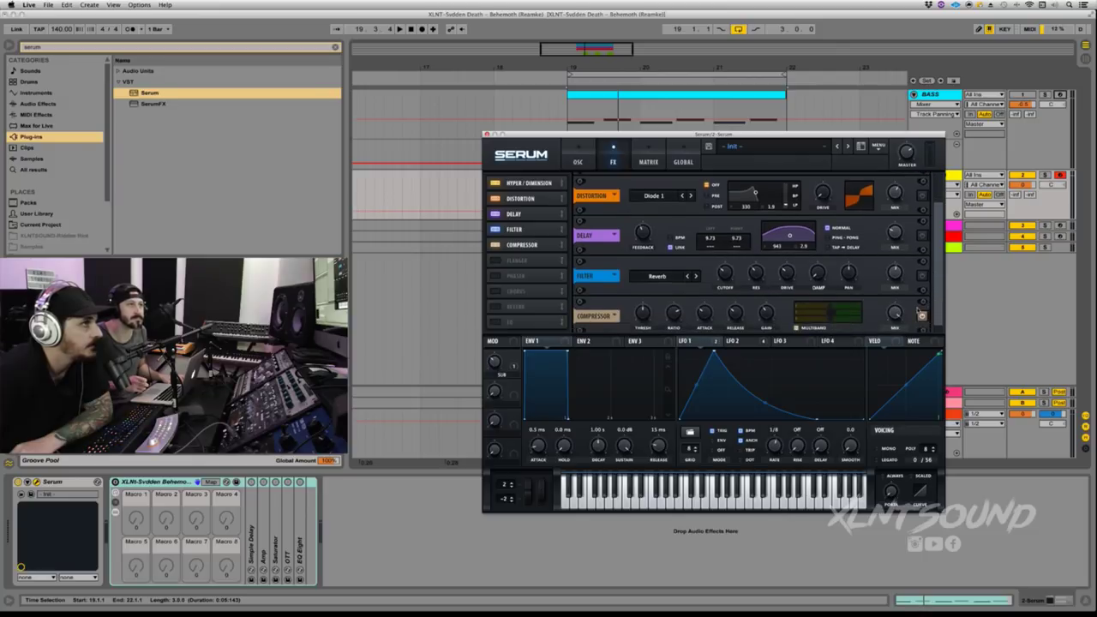
pyautogui.scroll(2, 942, 248)
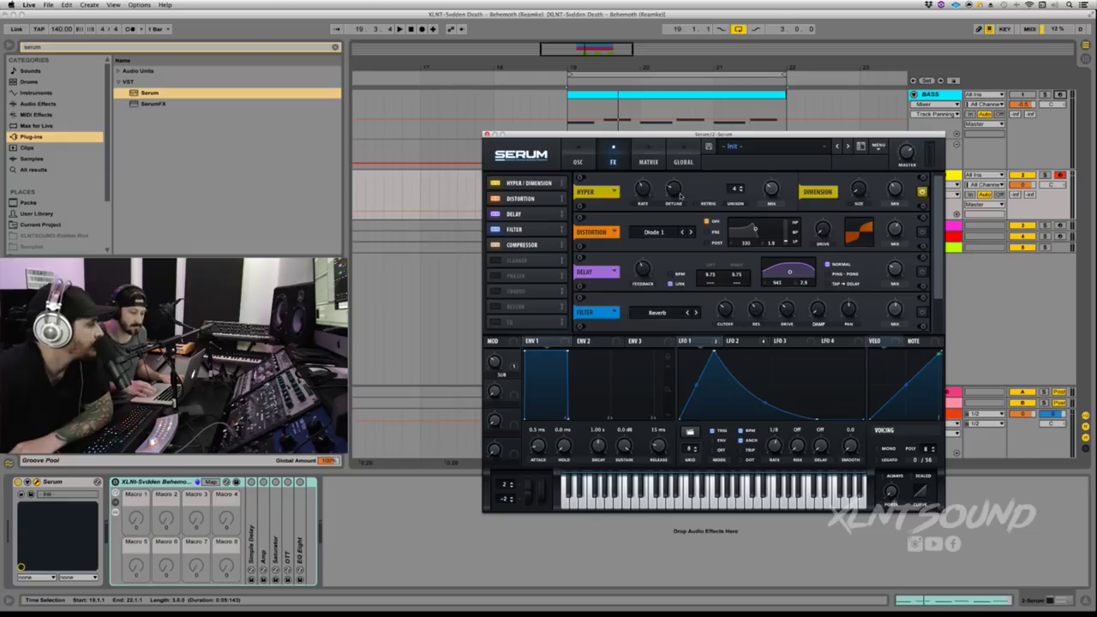
pyautogui.moveTo(642, 188)
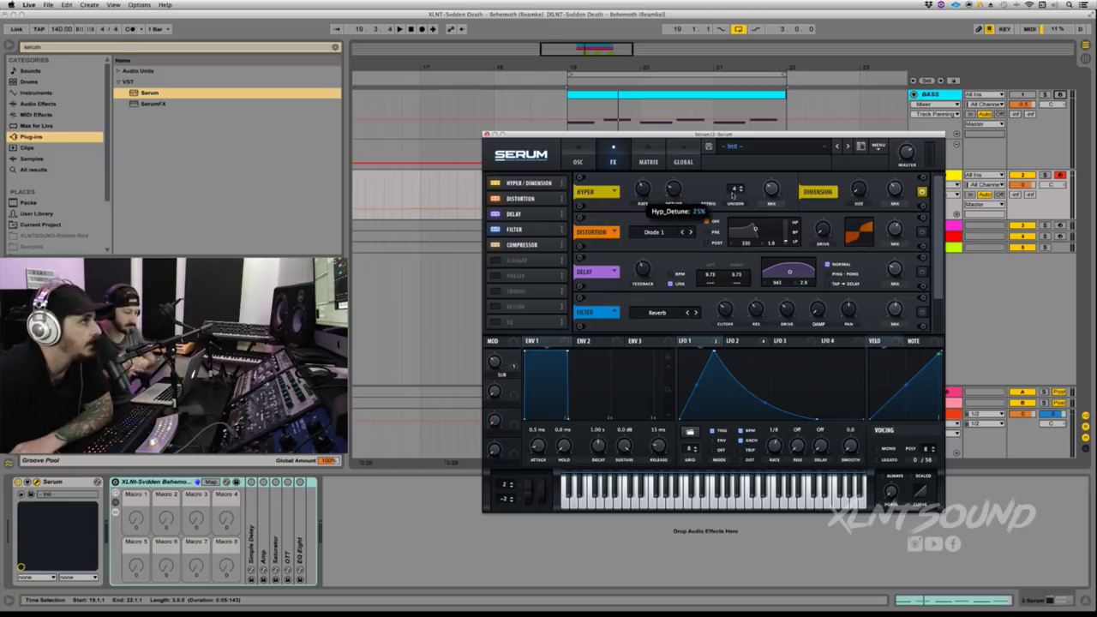
pyautogui.moveTo(774, 194)
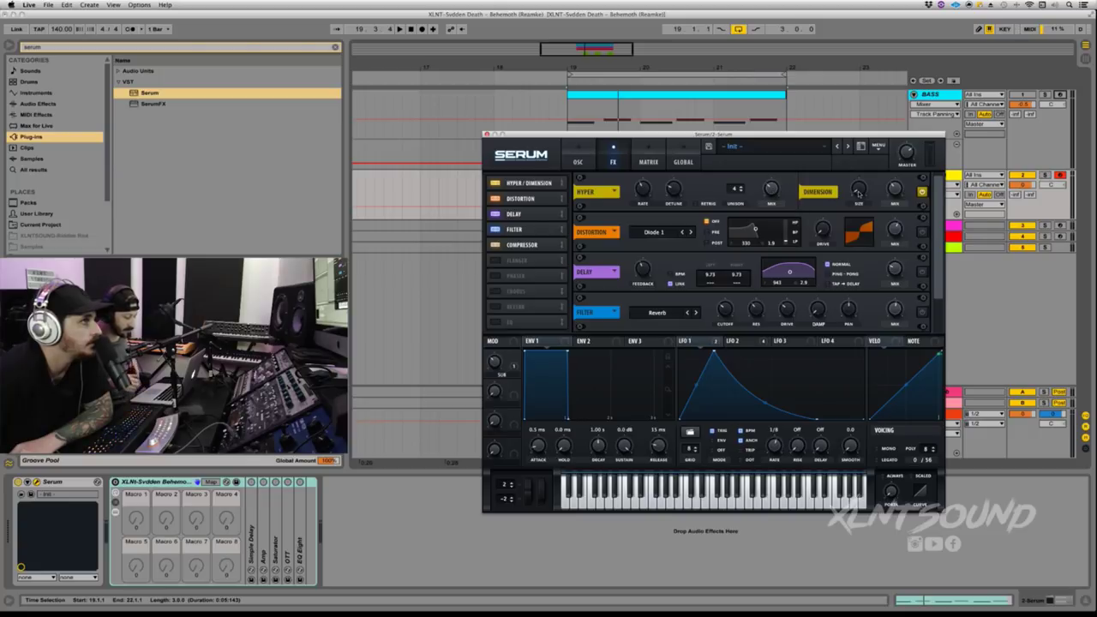
pyautogui.moveTo(859, 194)
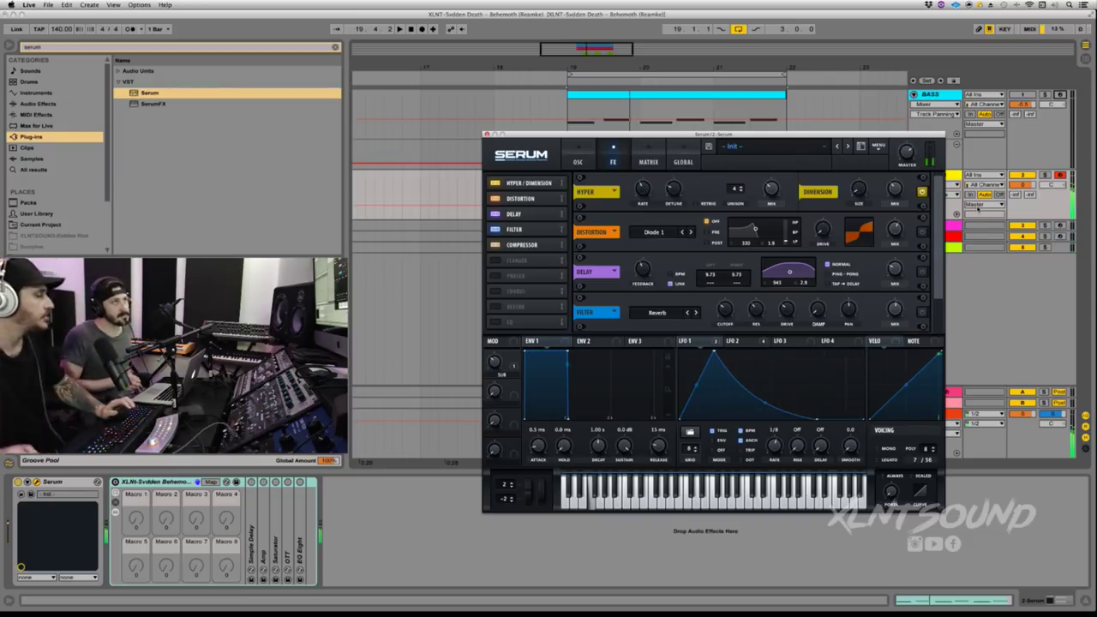
# Enable the Diode 1 distortion, assign LFO 1 to modulate its drive, and play the loop to hear it
pyautogui.click(923, 233)
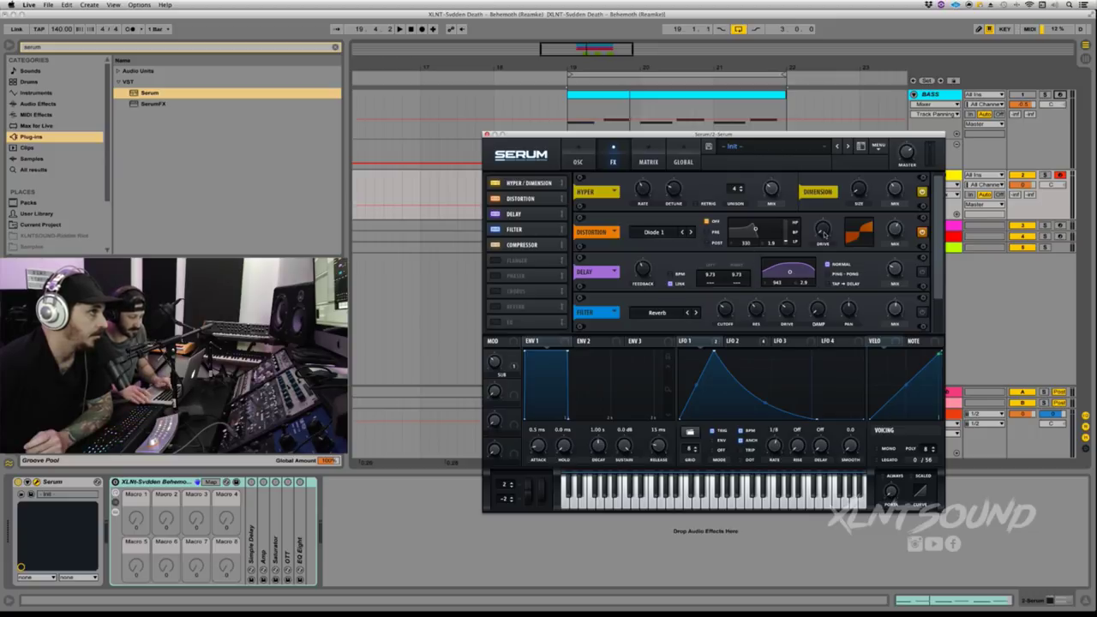
pyautogui.moveTo(898, 231)
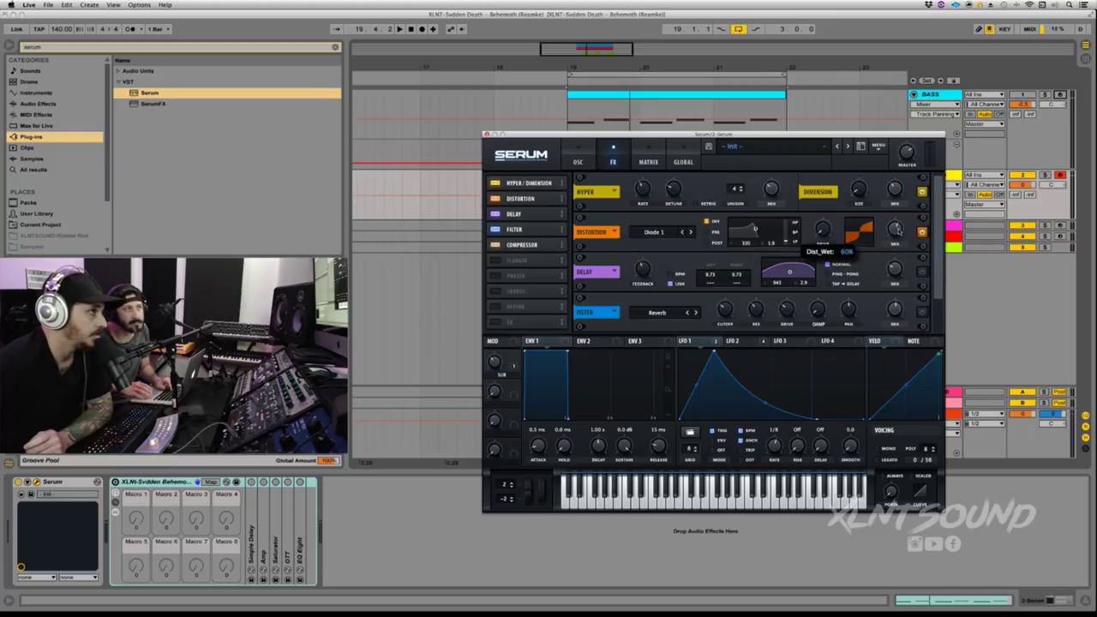
pyautogui.moveTo(717, 342); pyautogui.dragTo(822, 229)
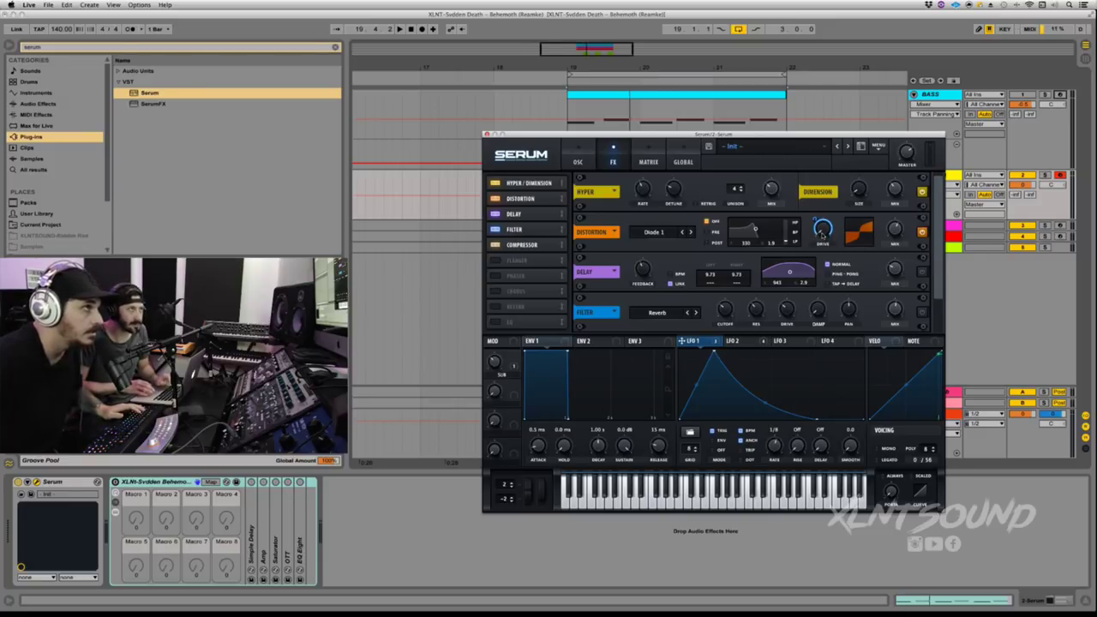
pyautogui.press('space')
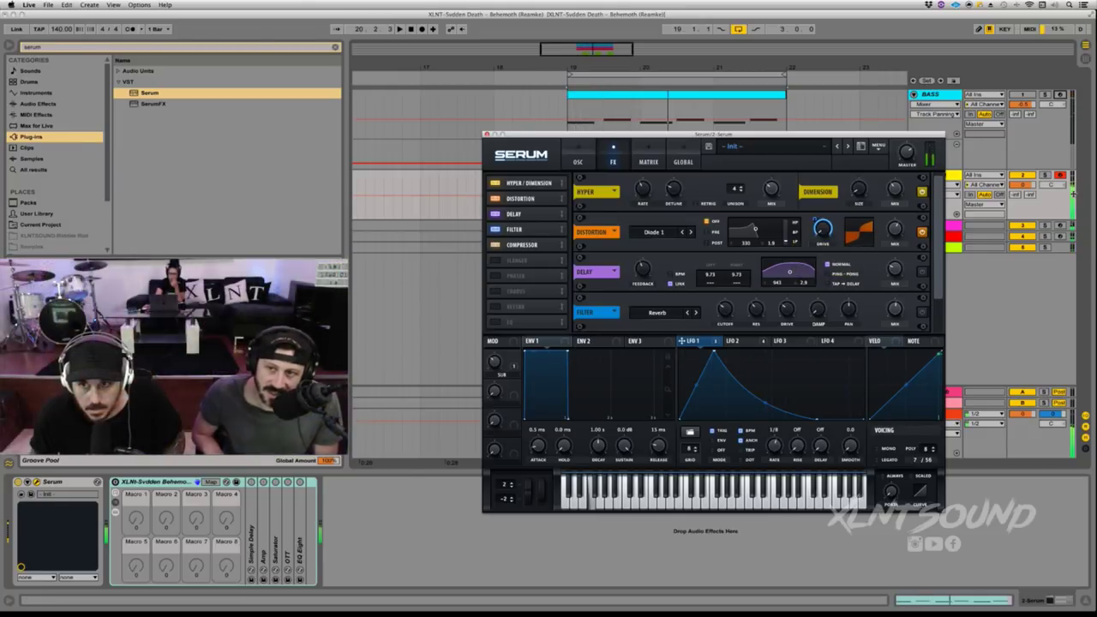
# Deactivate track 3, enable the delay effect in Serum and check its feedback and mix
pyautogui.click(1023, 225)
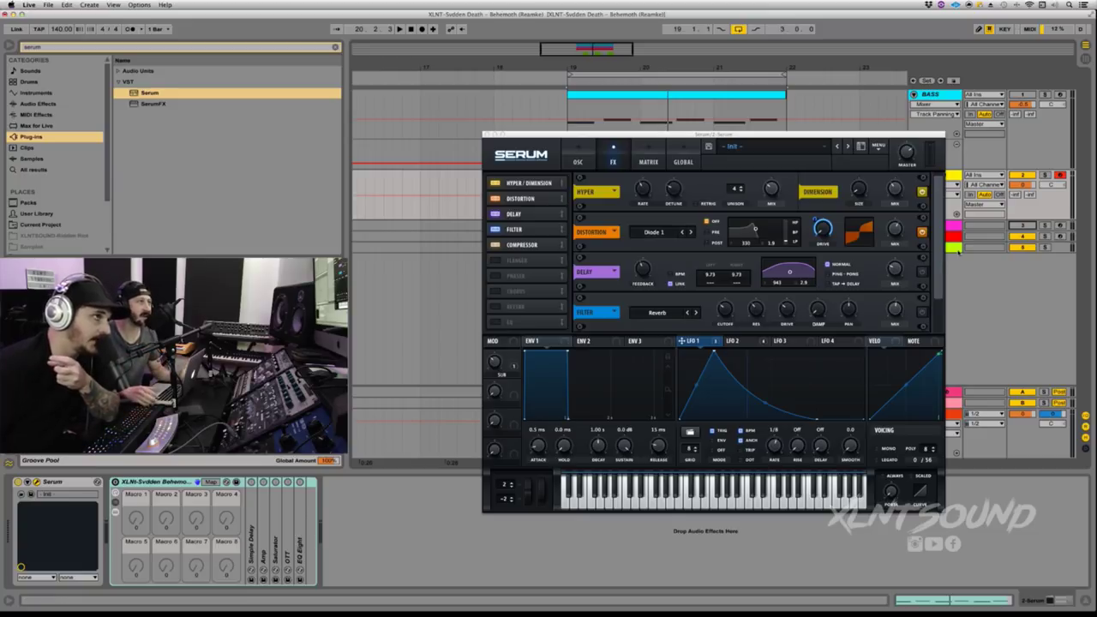
pyautogui.click(918, 274)
pyautogui.click(921, 273)
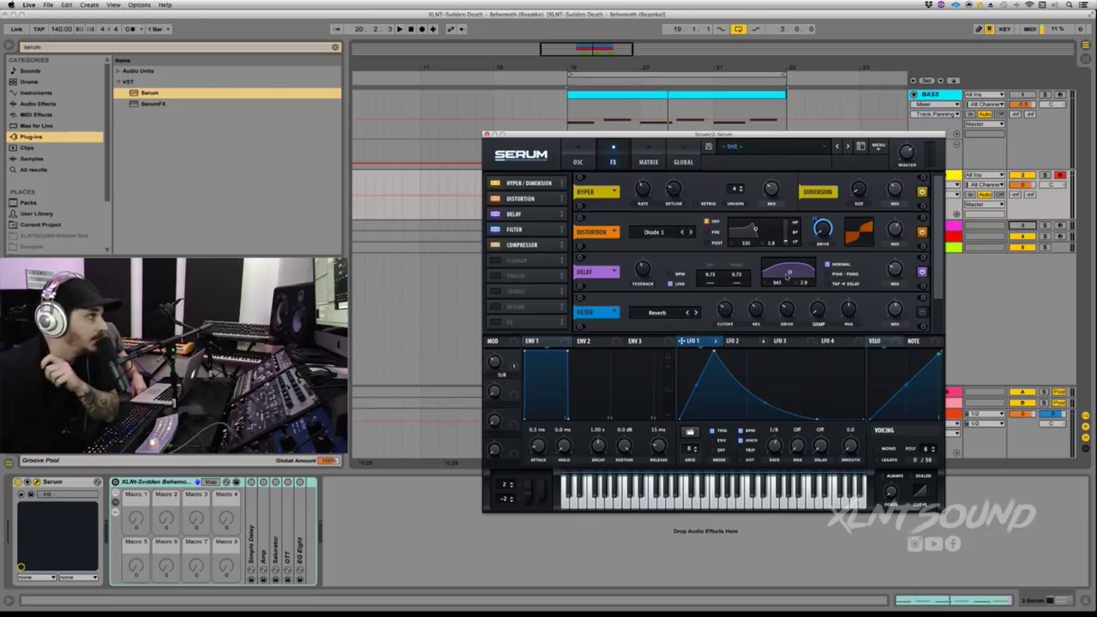
pyautogui.moveTo(643, 271)
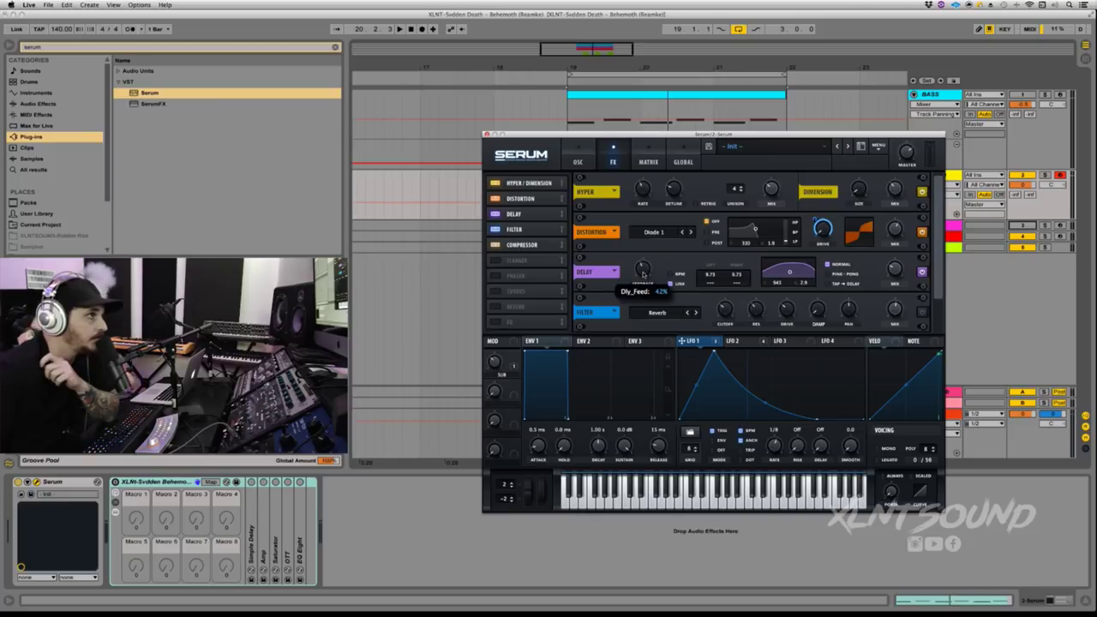
pyautogui.moveTo(895, 269)
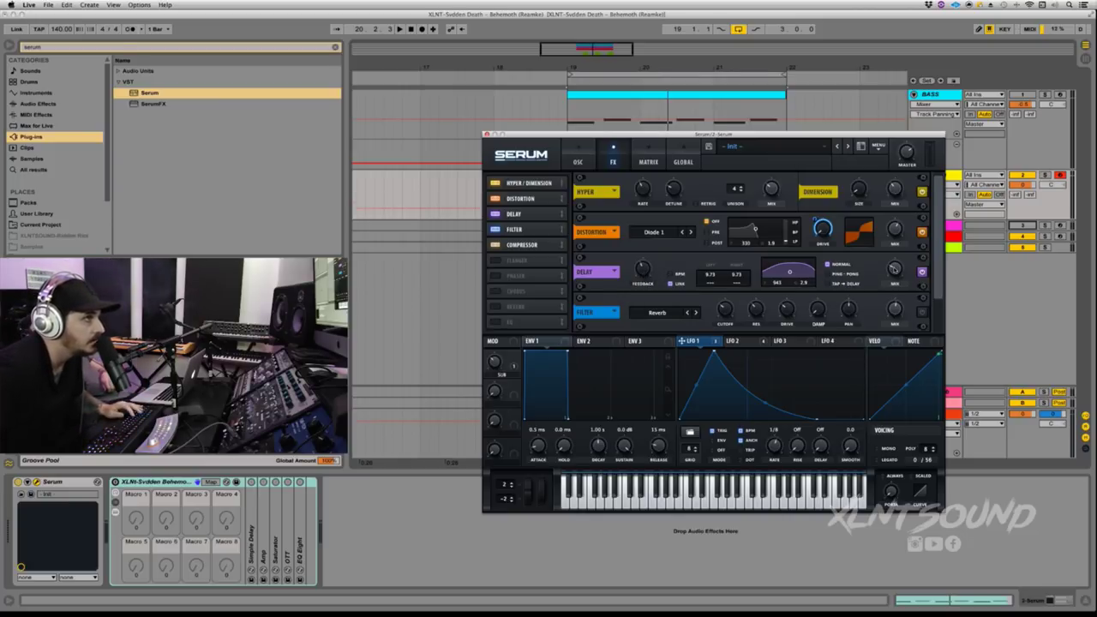
# Play the loop and compare the sound with the delay bypassed and switched back on
pyautogui.press('space')
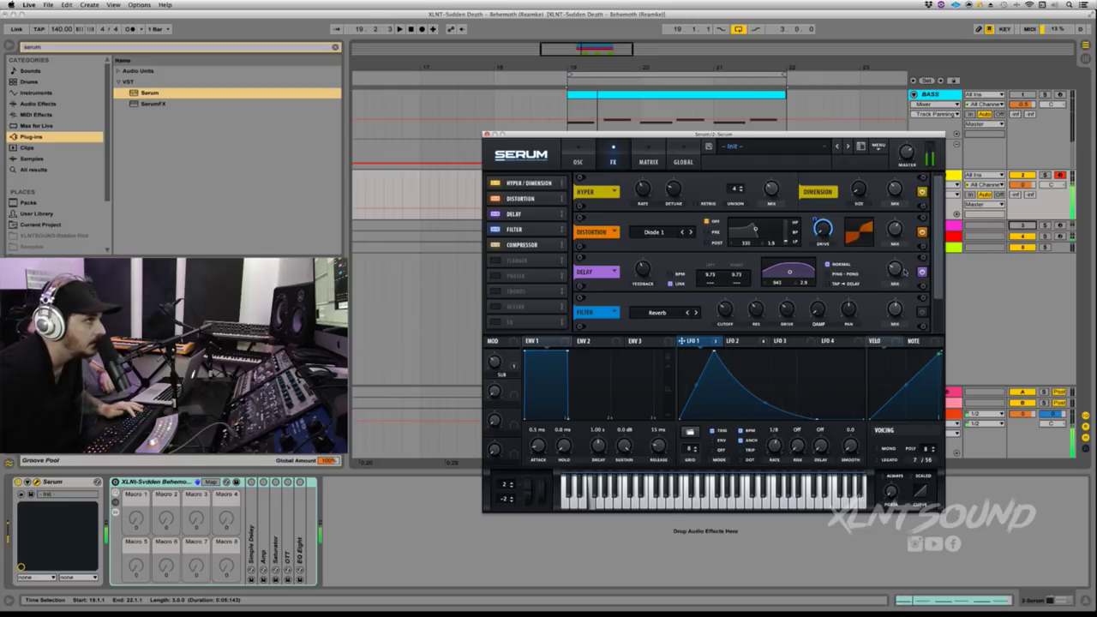
pyautogui.click(923, 273)
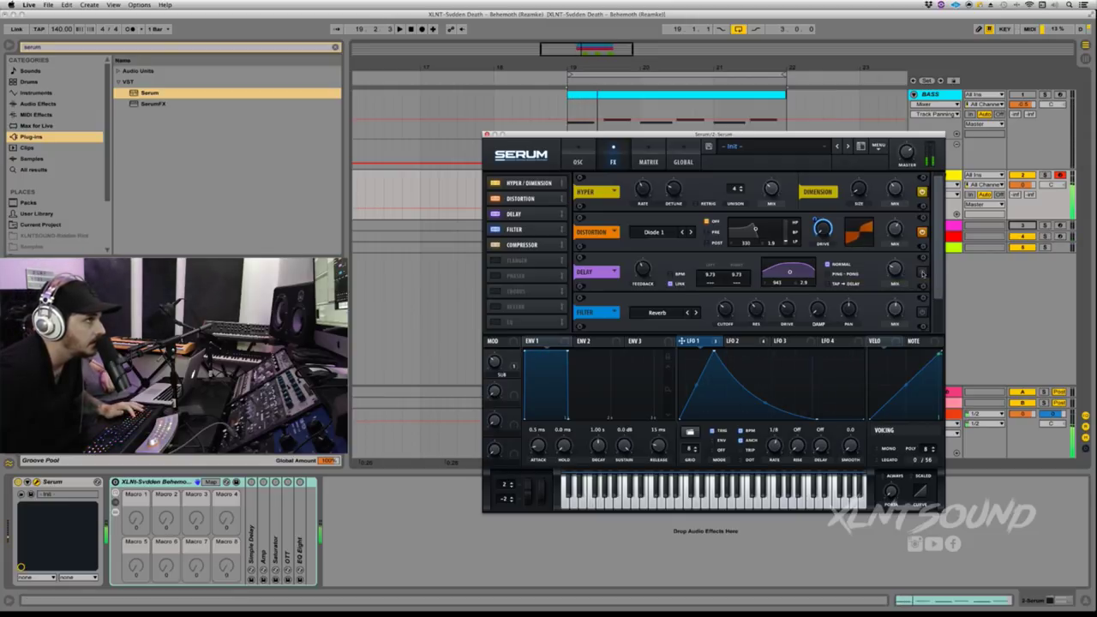
pyautogui.click(922, 273)
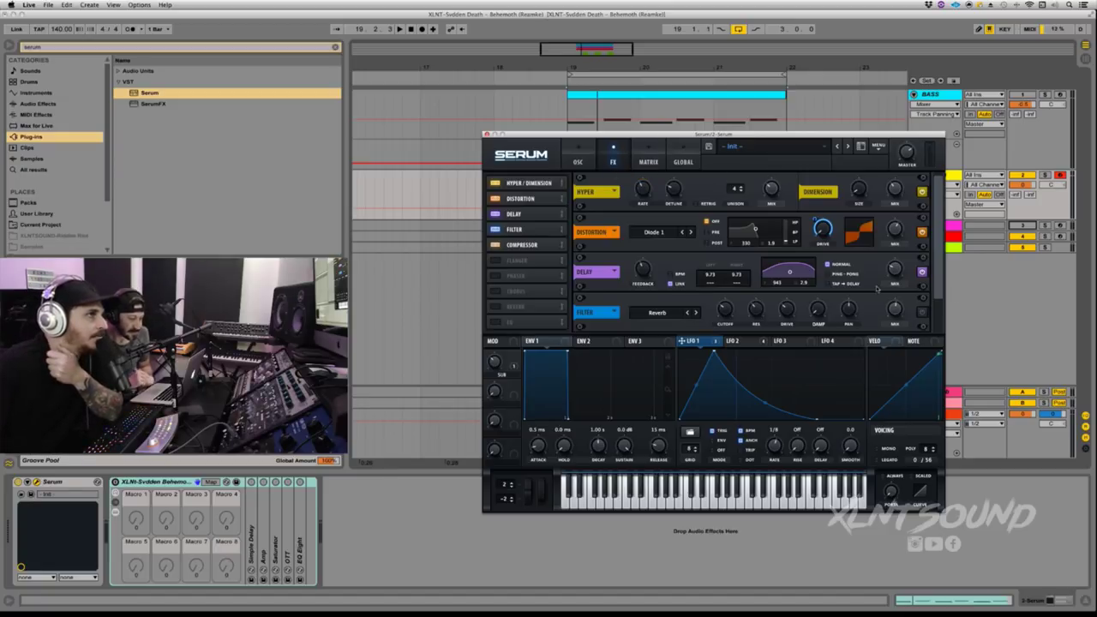
# Enable the Reverb filter effect, check its cutoff, resonance, damp and mix, and play the loop to hear it
pyautogui.scroll(-2, 941, 273)
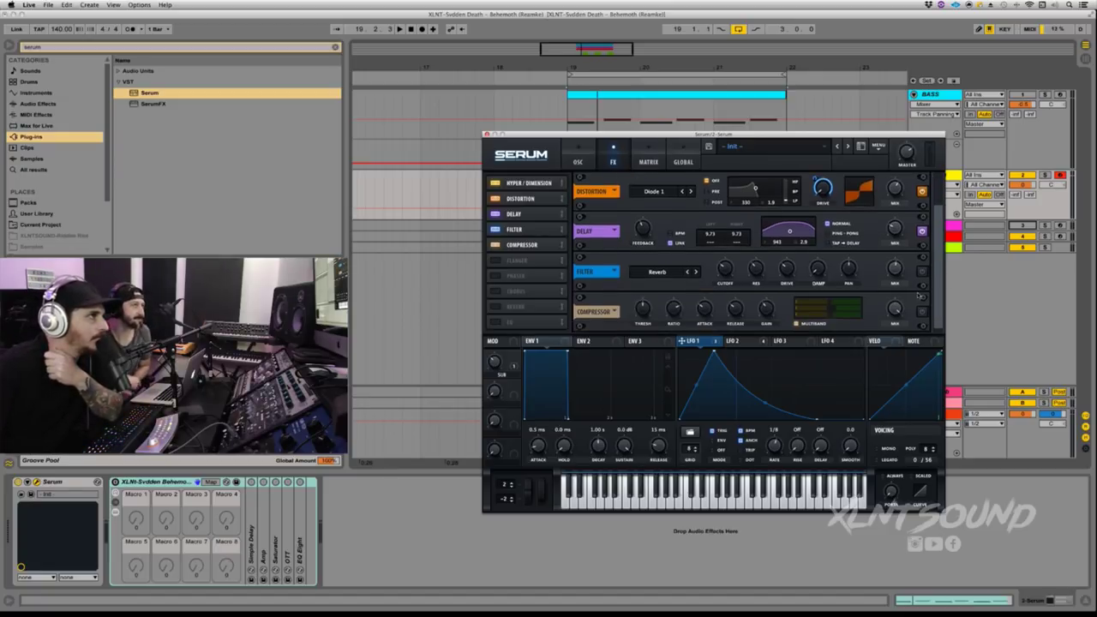
pyautogui.click(923, 273)
pyautogui.moveTo(723, 273)
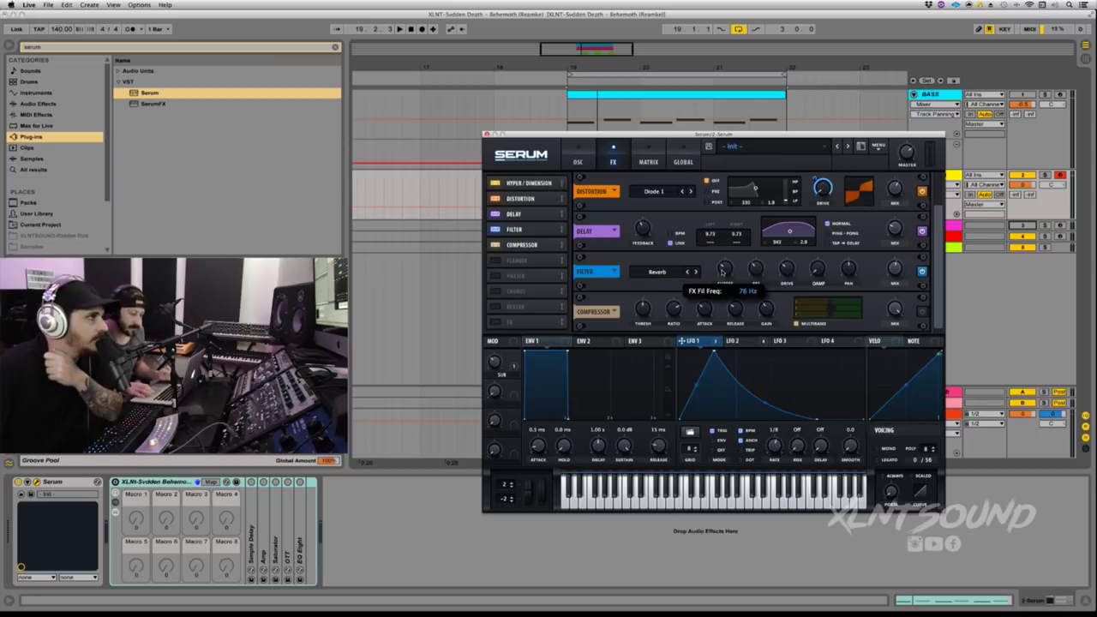
pyautogui.moveTo(758, 271)
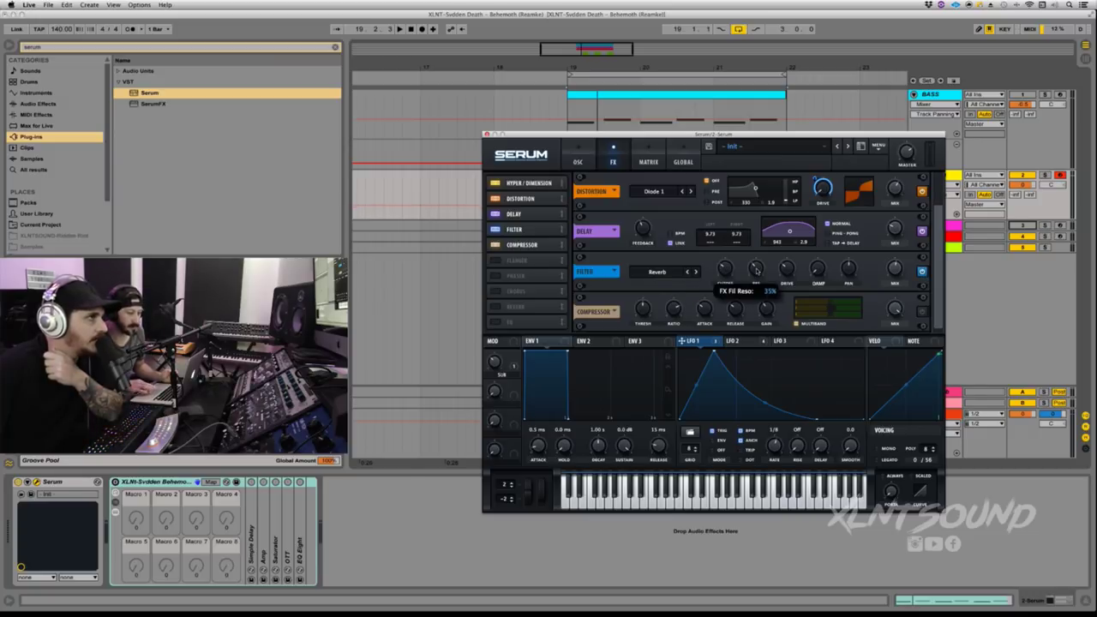
pyautogui.moveTo(818, 272)
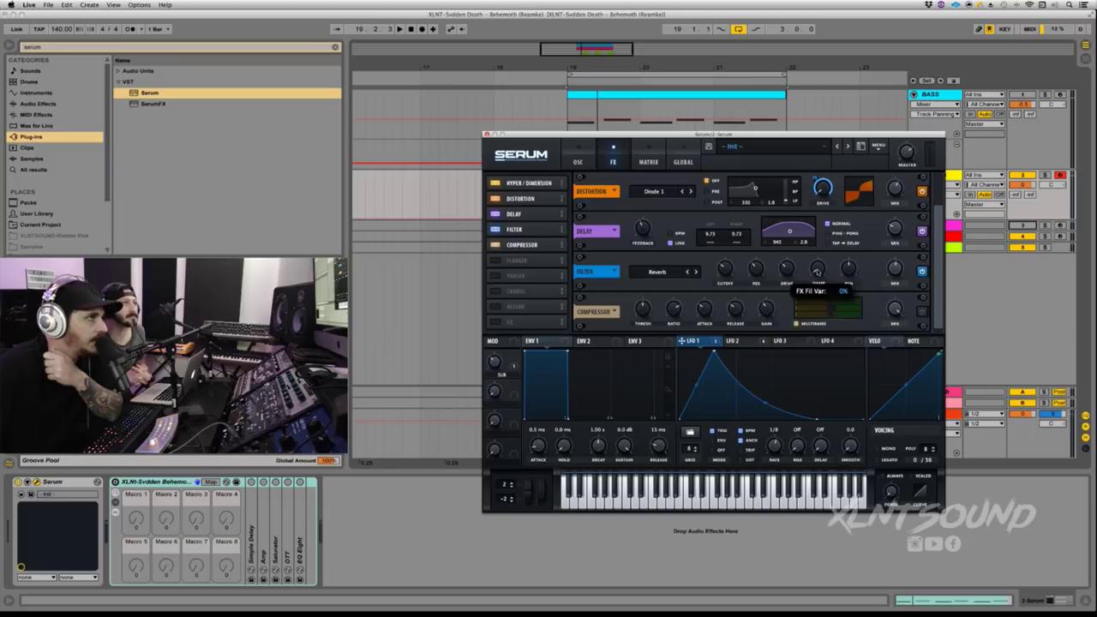
pyautogui.moveTo(897, 273)
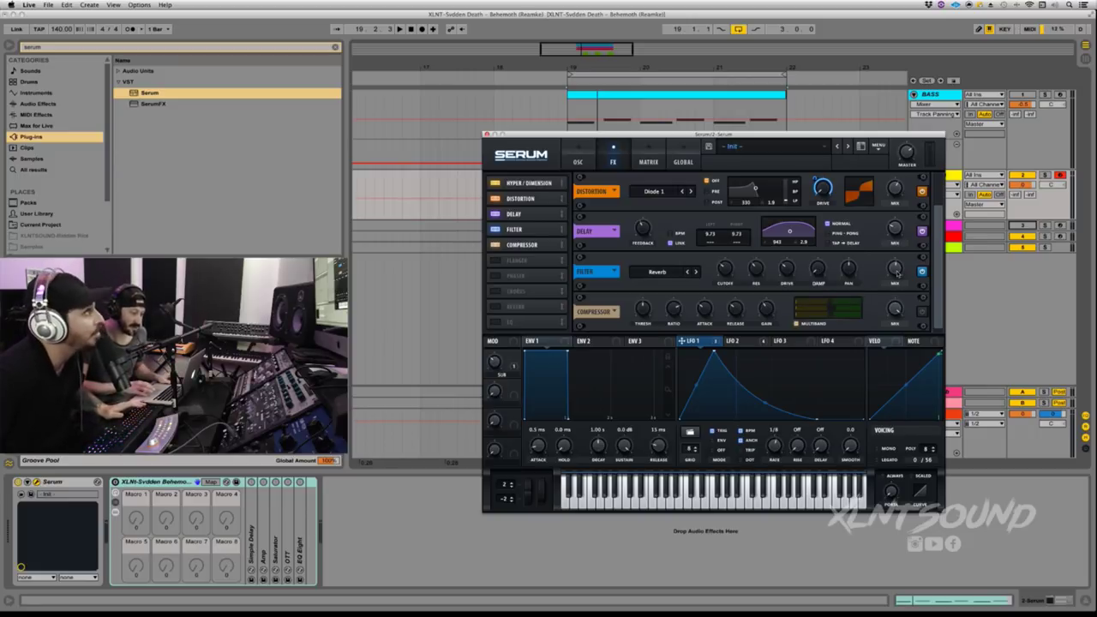
pyautogui.press('space')
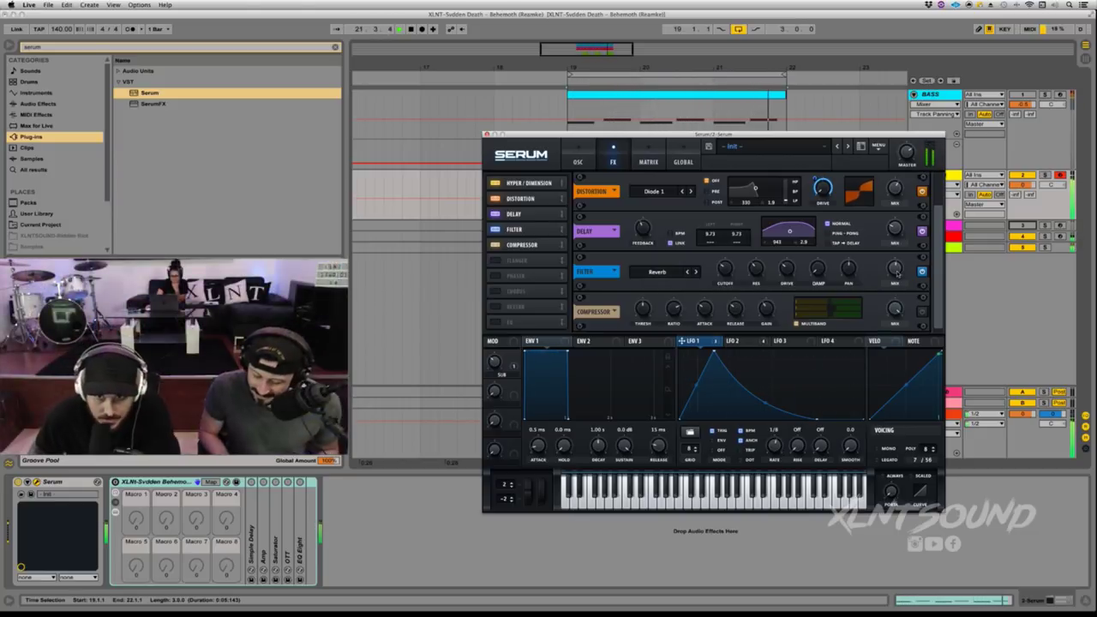
# Enable the multiband compressor in Serum and lower track 2's volume to -4.0 dB during playback
pyautogui.click(923, 312)
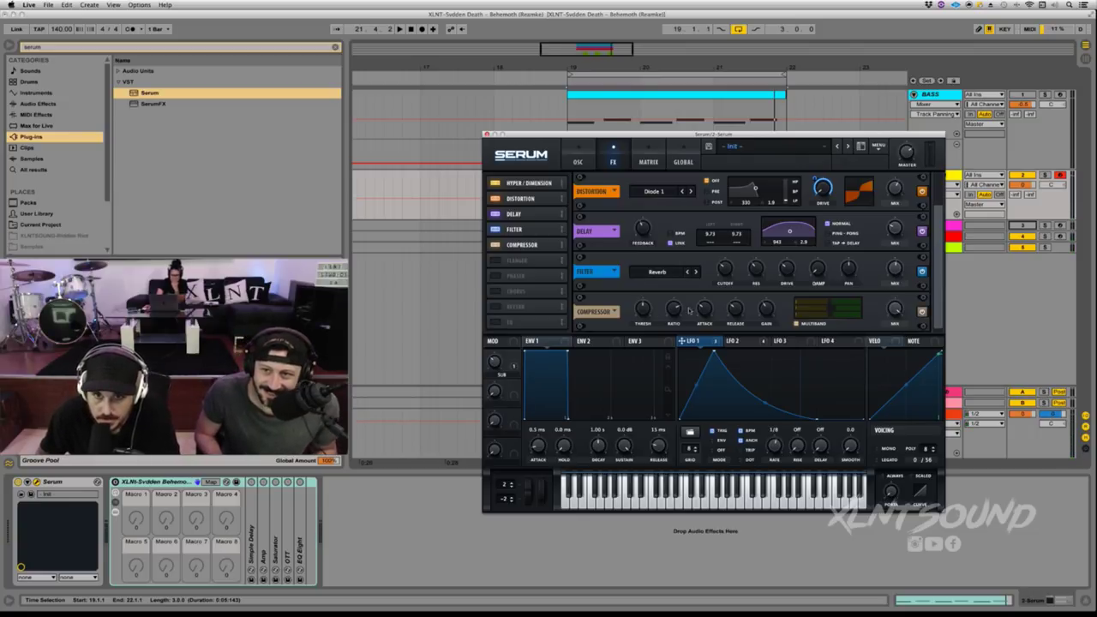
pyautogui.moveTo(647, 312)
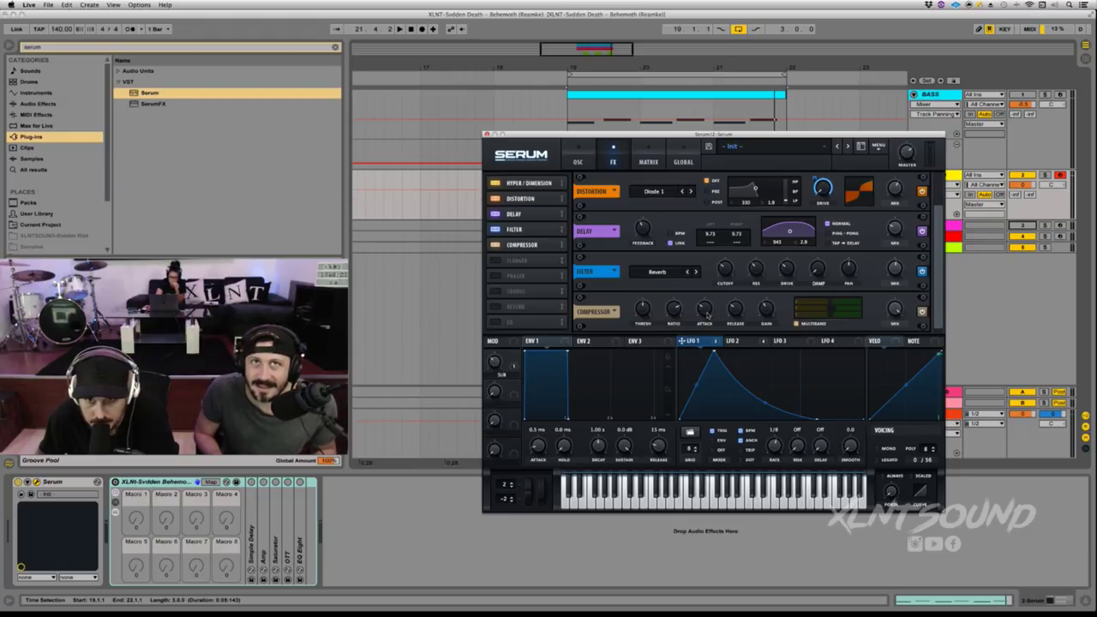
pyautogui.moveTo(740, 315)
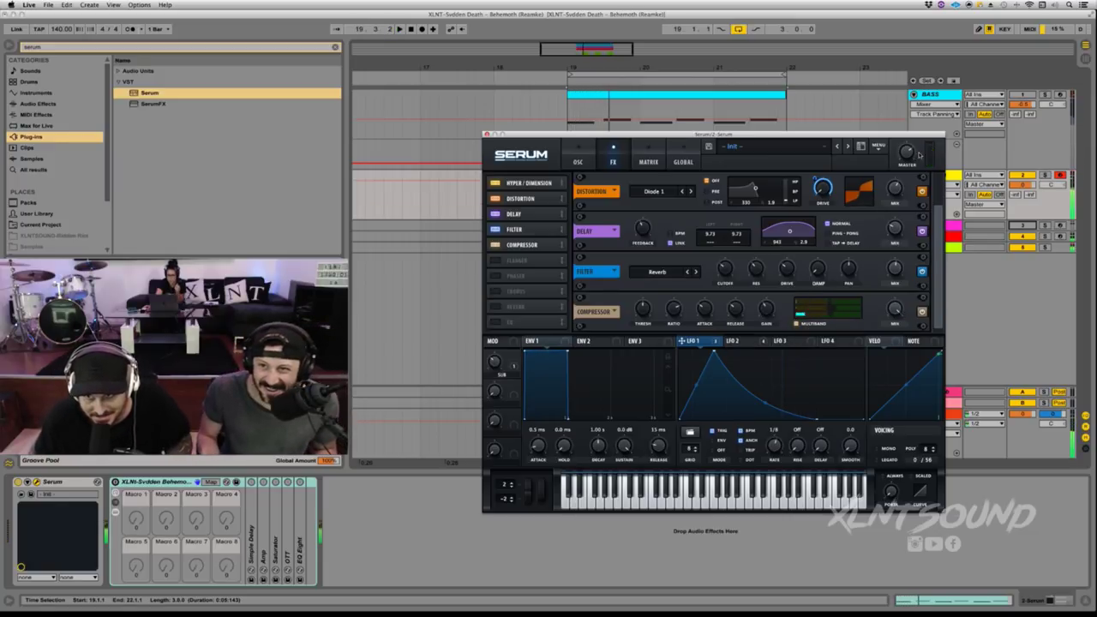
pyautogui.click(1021, 185)
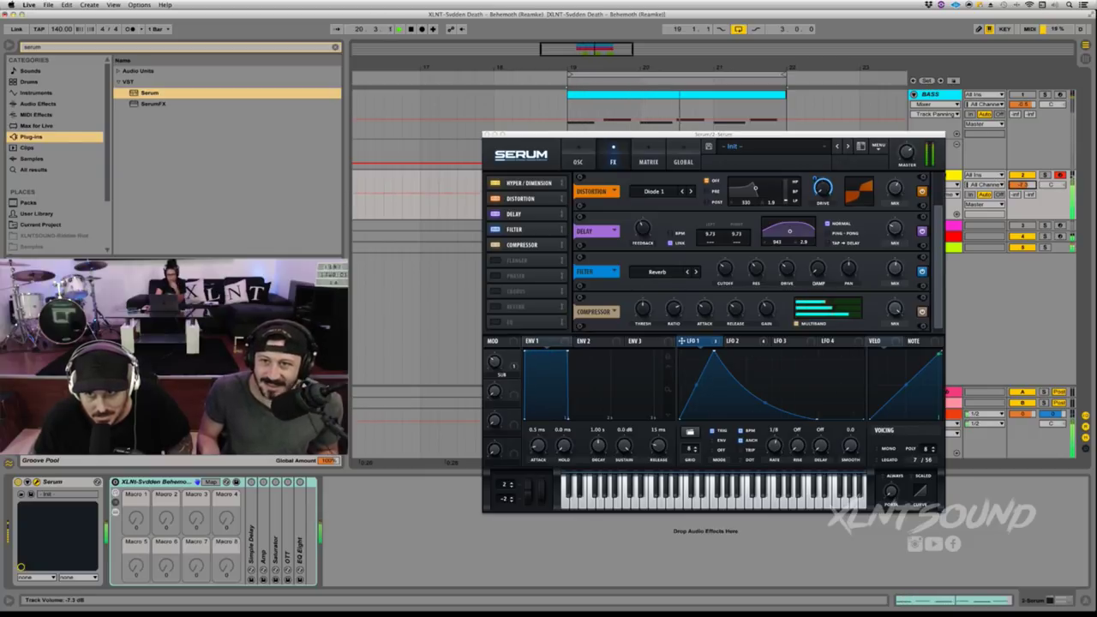
pyautogui.moveTo(1021, 185); pyautogui.dragTo(1020, 175)
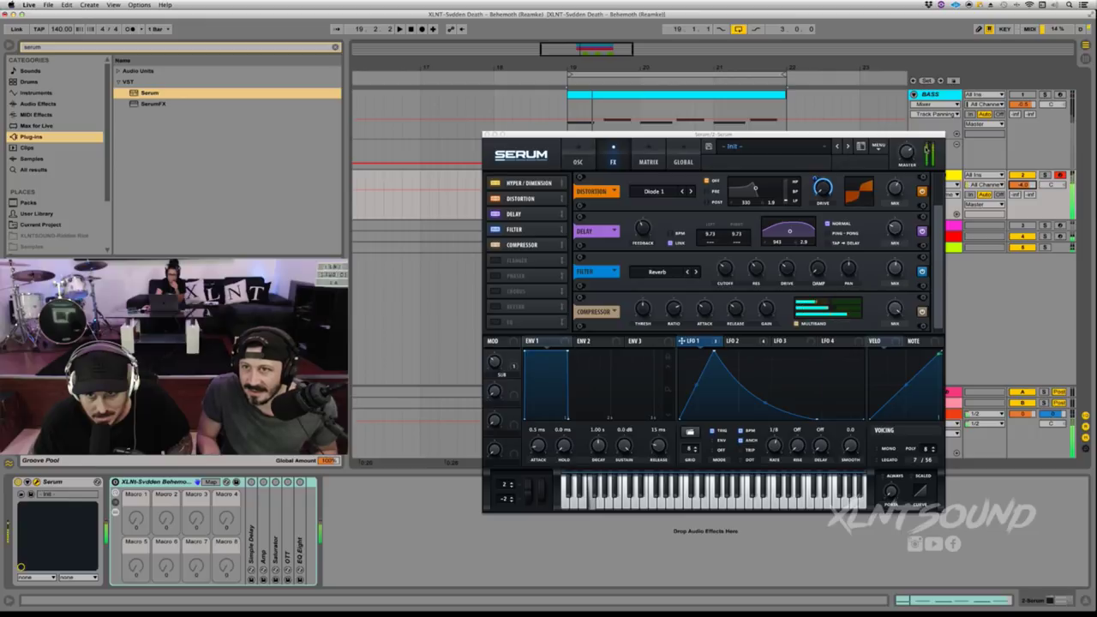
# Check Serum's master level and review its oscillator and effects pages while the loop plays
pyautogui.click(908, 164)
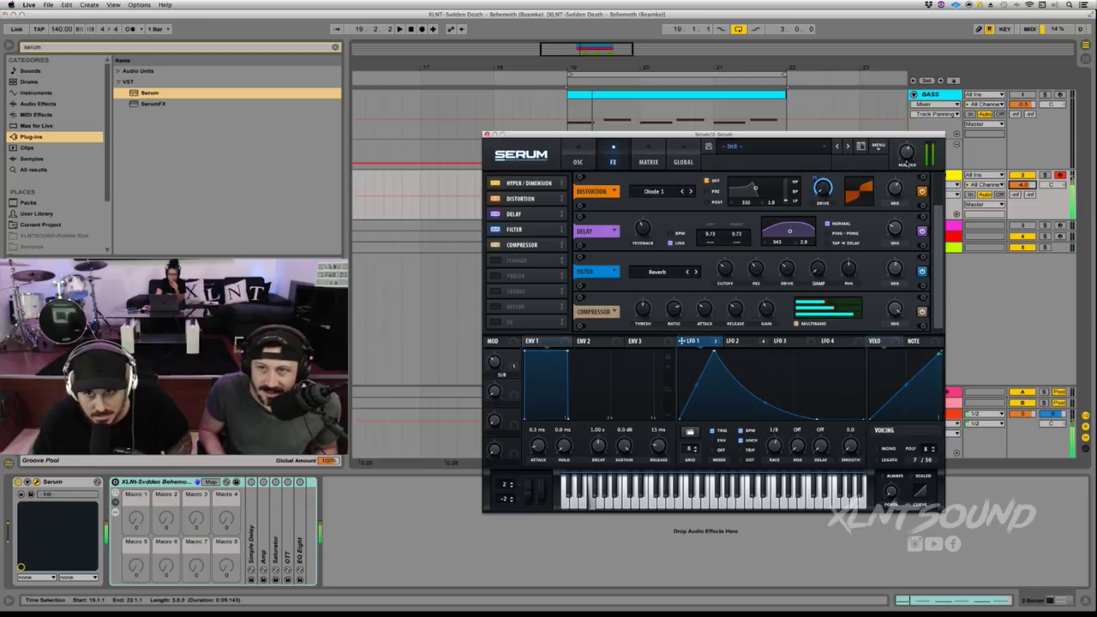
pyautogui.moveTo(907, 164); pyautogui.dragTo(908, 161)
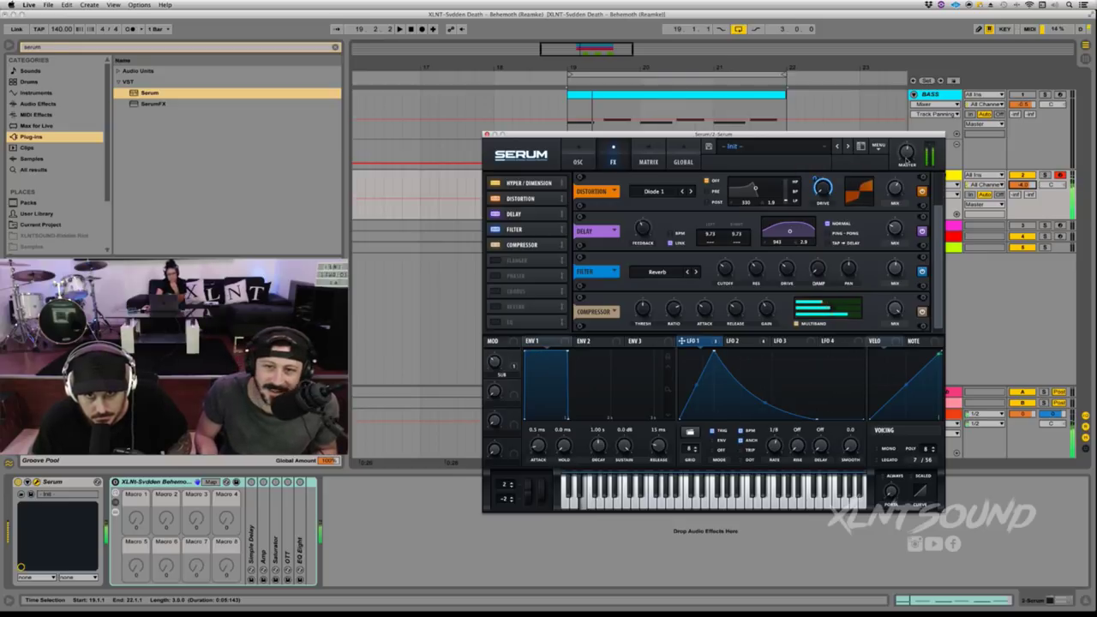
pyautogui.click(583, 154)
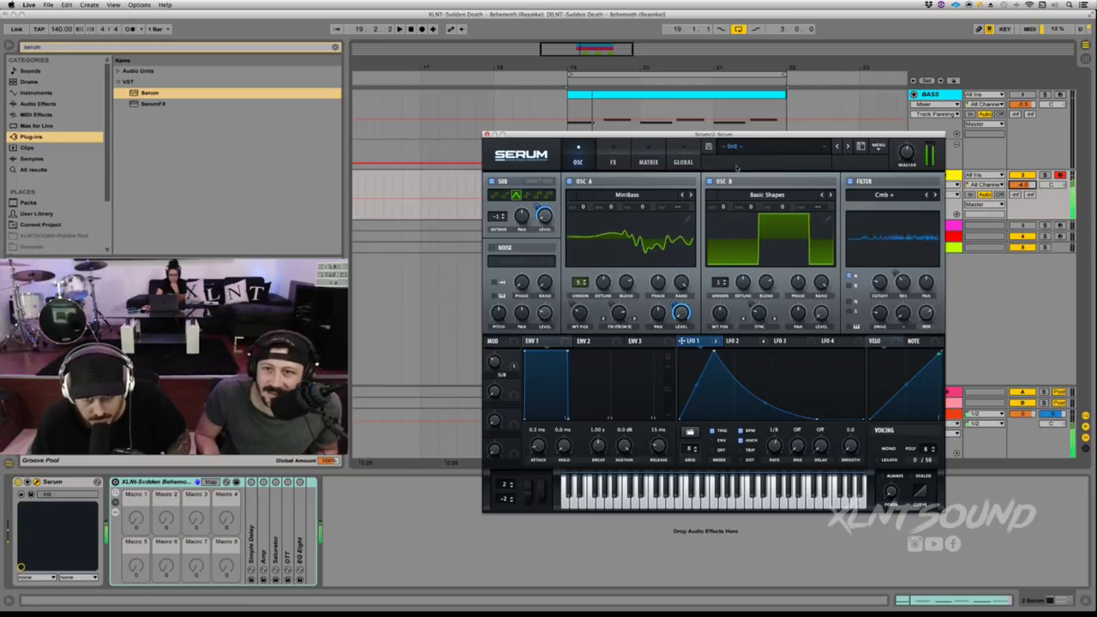
pyautogui.click(613, 159)
pyautogui.click(577, 160)
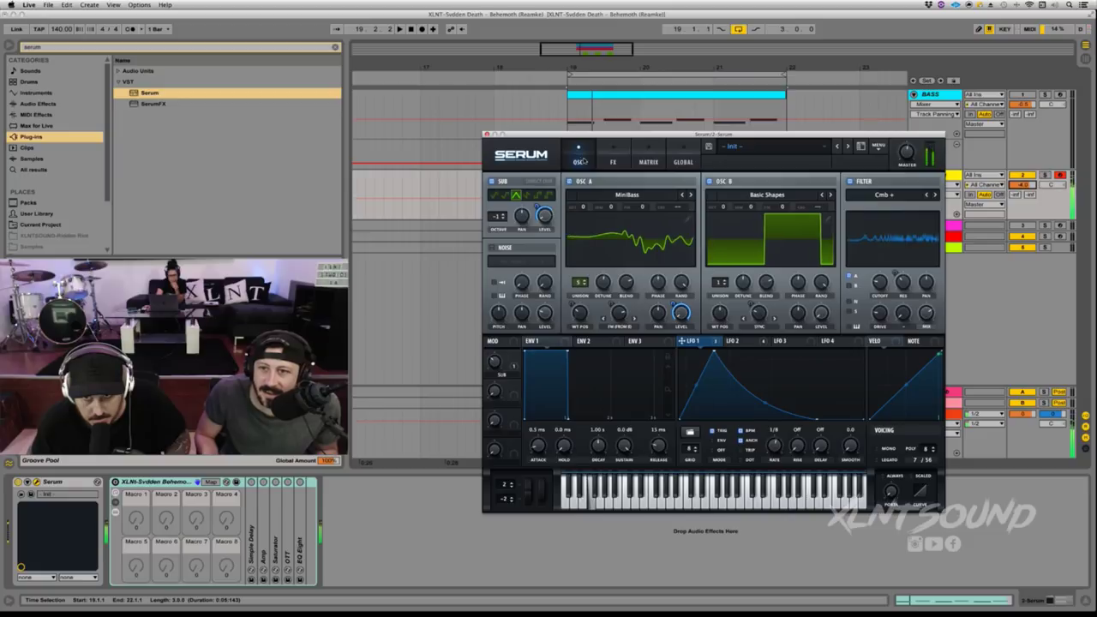
# Switch Osc A and Osc B off to hear the patch without them, and turn both oscillators back on
pyautogui.click(852, 182)
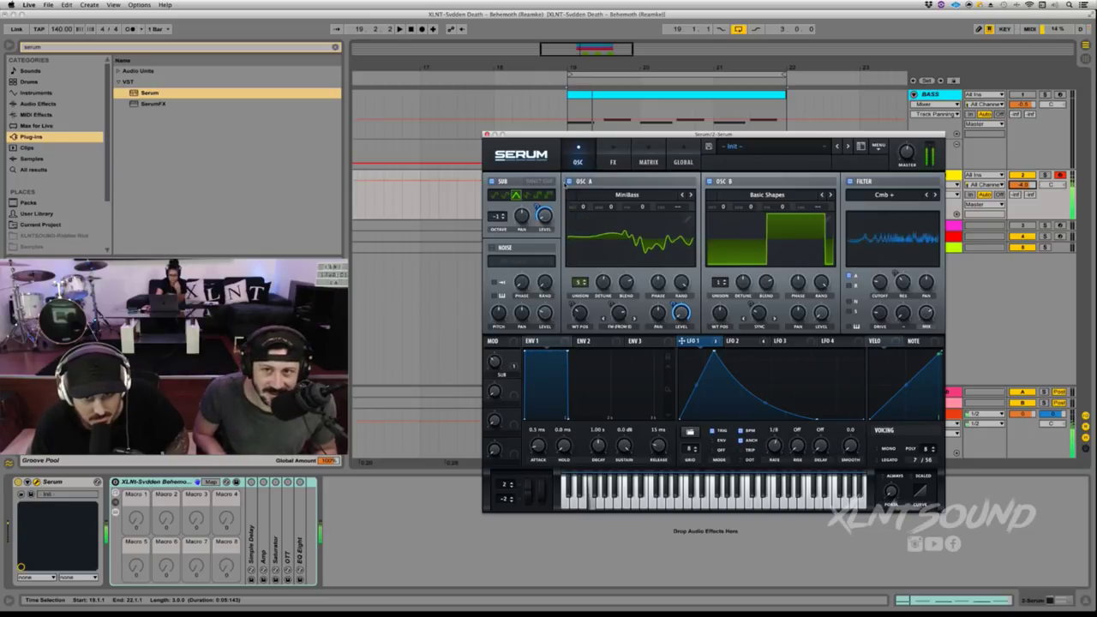
pyautogui.click(569, 182)
pyautogui.click(709, 182)
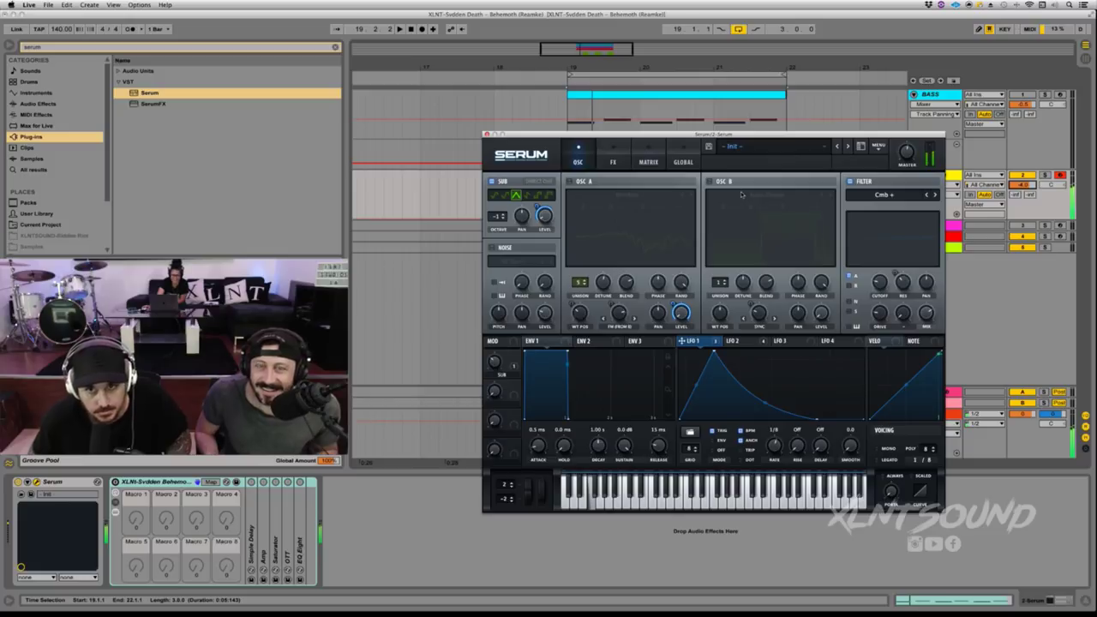
pyautogui.click(707, 181)
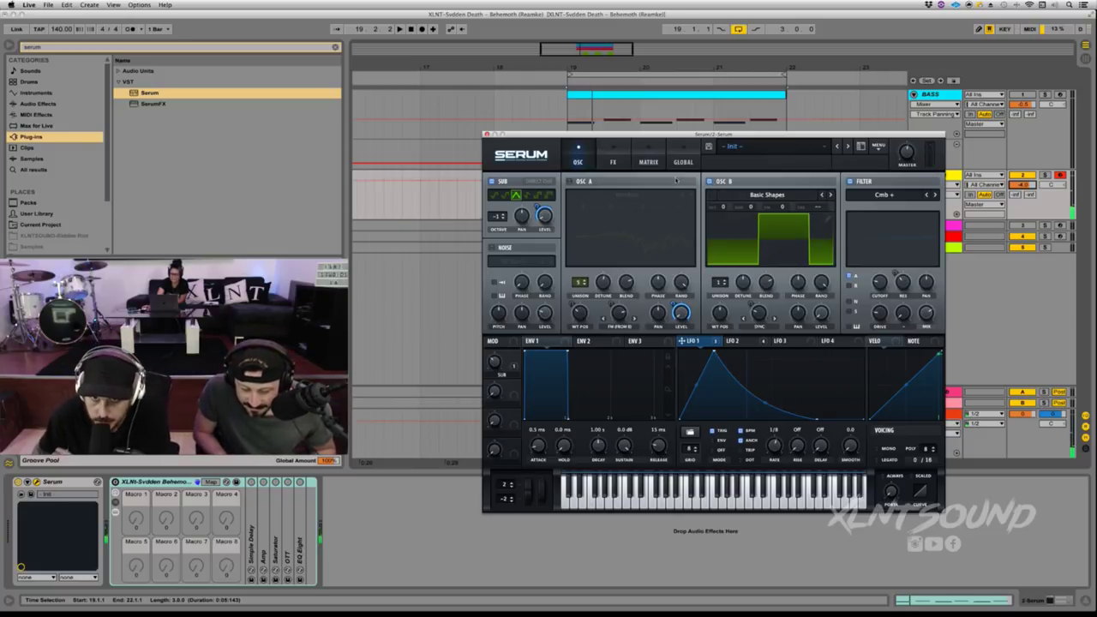
pyautogui.click(569, 181)
# Close Serum, enable the XLNt-Svdden Behemoth bass rack and unfold its Simple Delay, Amp, Saturator, OTT and EQ Eight devices
pyautogui.click(610, 157)
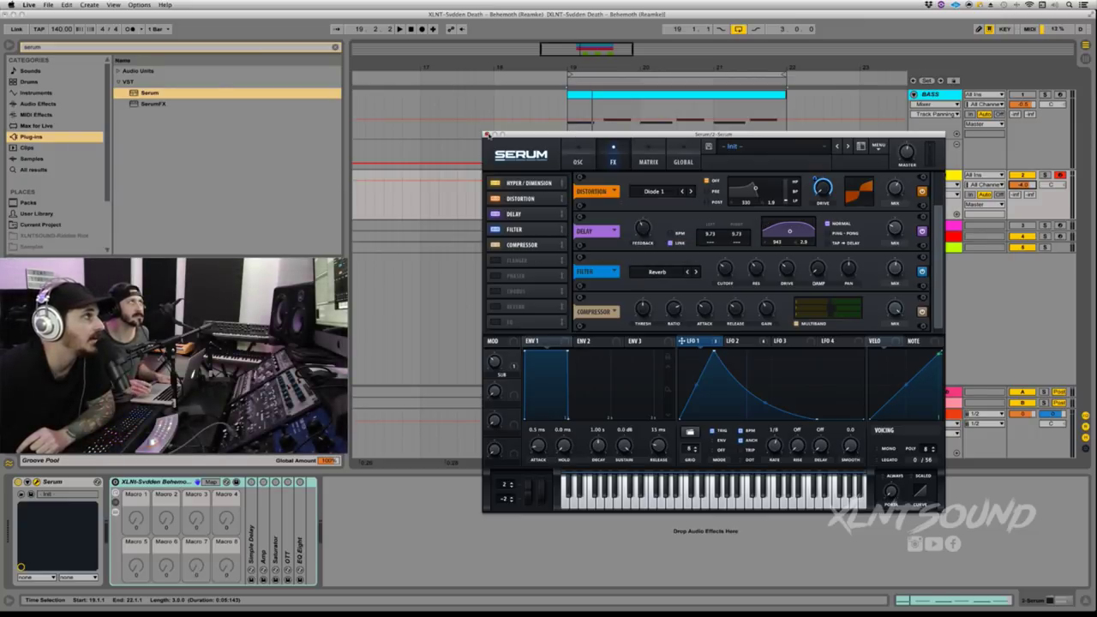
pyautogui.click(487, 134)
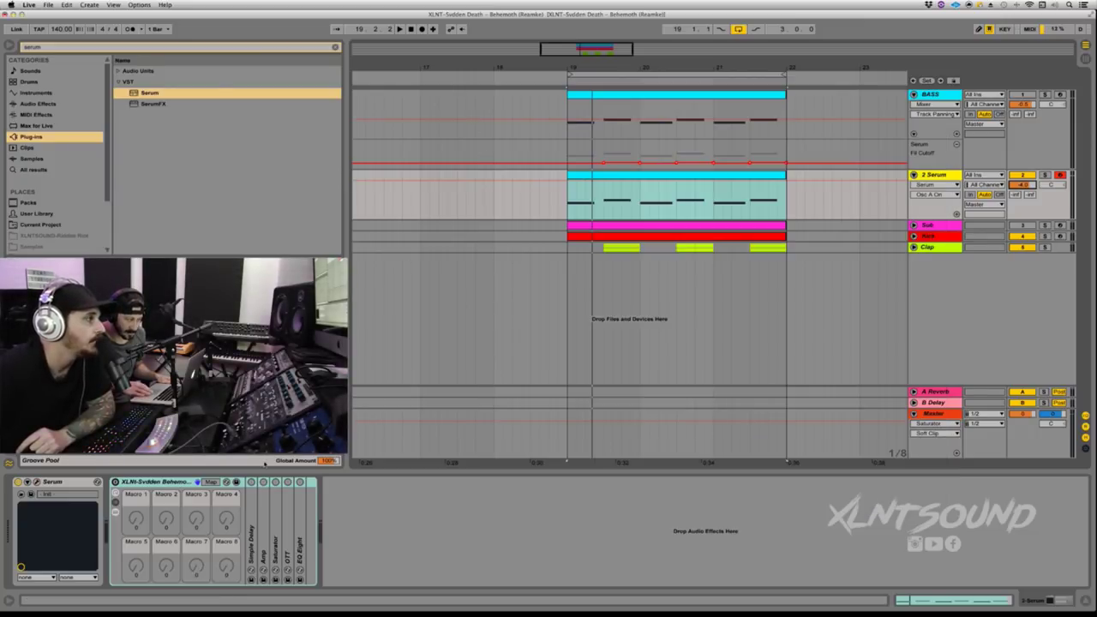
pyautogui.click(115, 483)
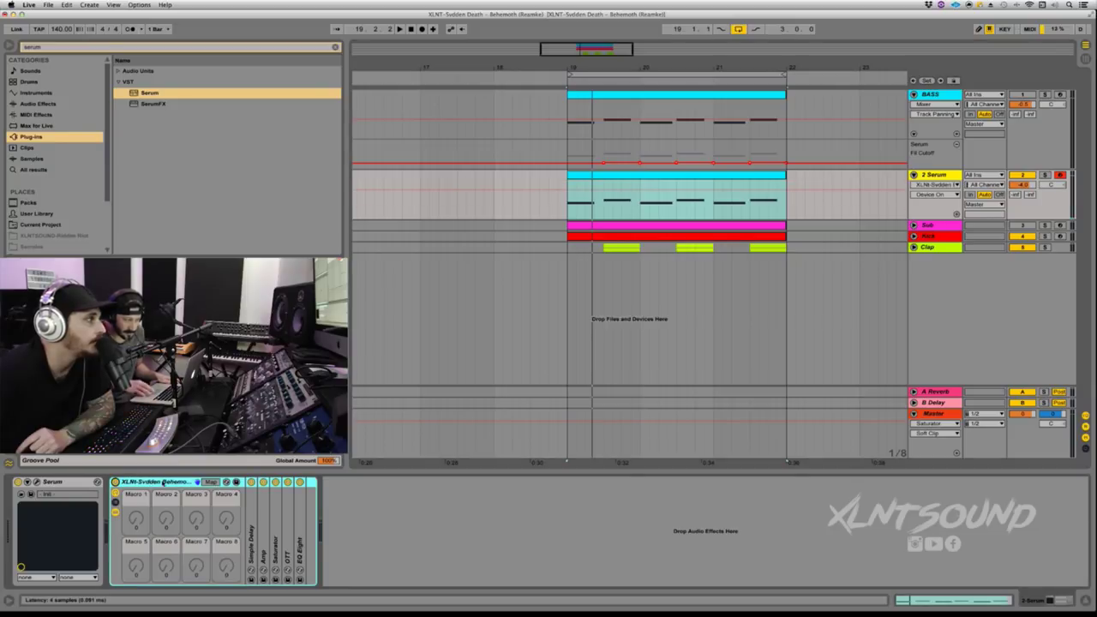
pyautogui.doubleClick(250, 512)
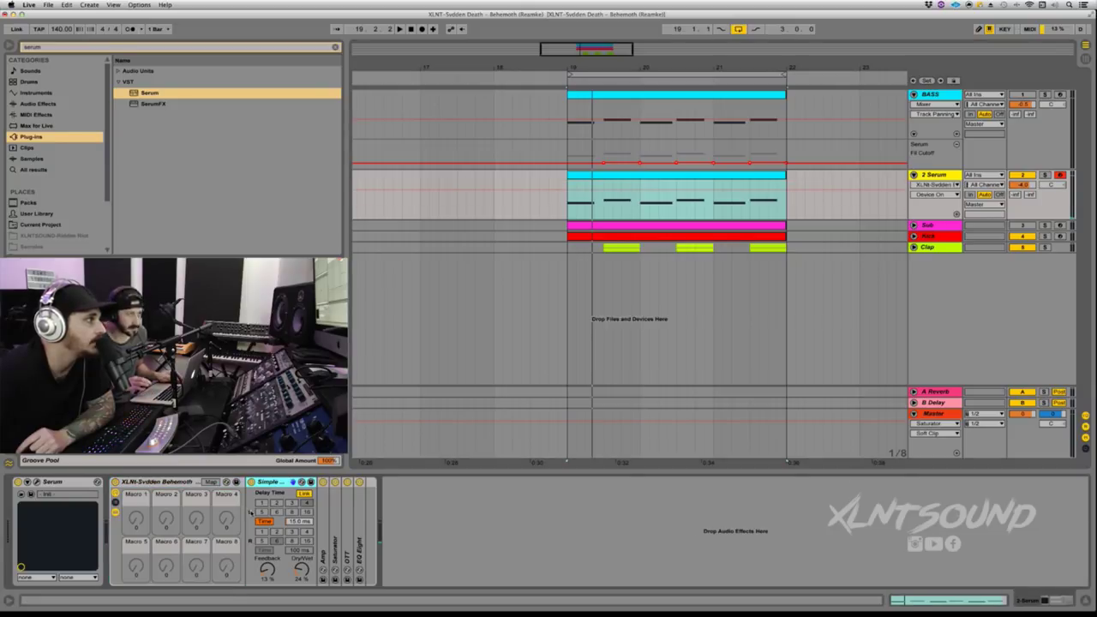
pyautogui.doubleClick(325, 516)
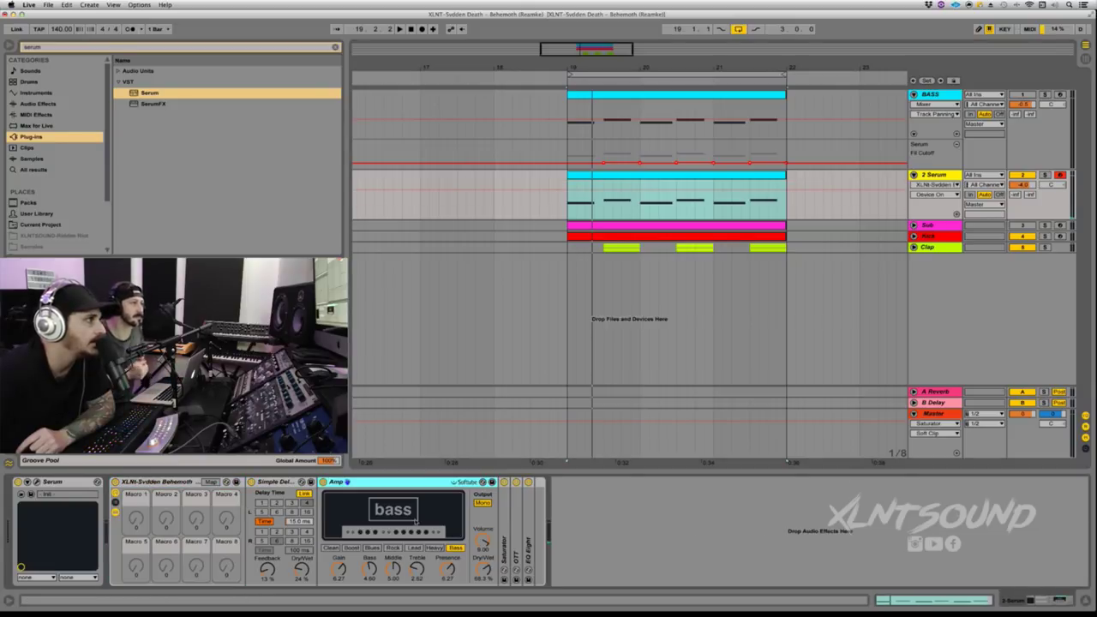
pyautogui.doubleClick(506, 525)
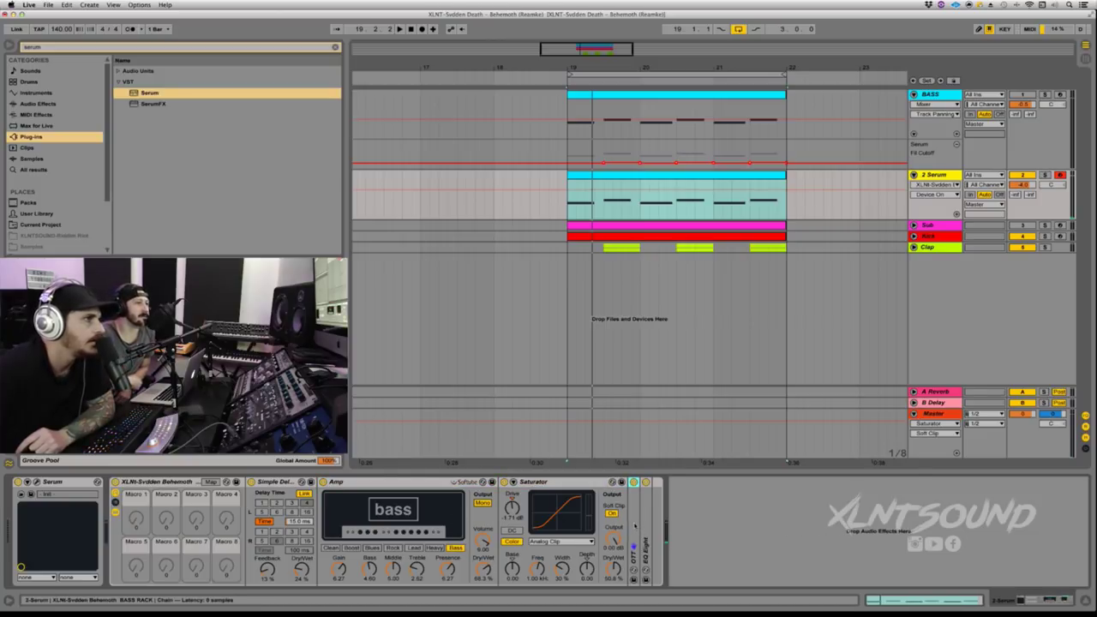
pyautogui.doubleClick(633, 524)
pyautogui.doubleClick(905, 536)
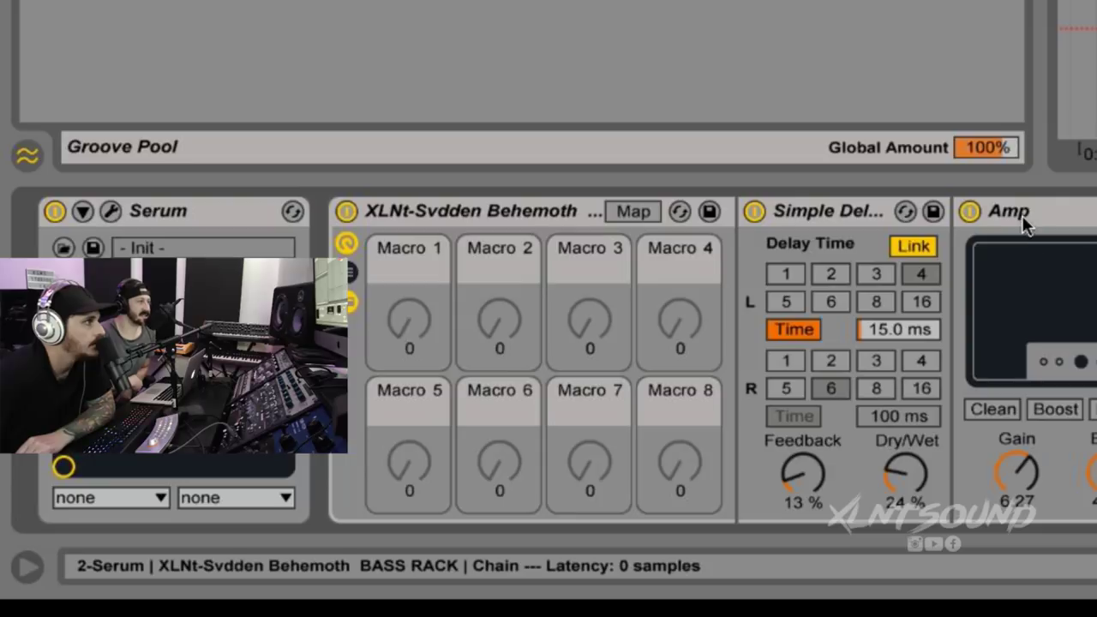
# Bypass the rack devices after Simple Delay, raise track 2's volume and compare the loop with the delay off and on
pyautogui.click(969, 211)
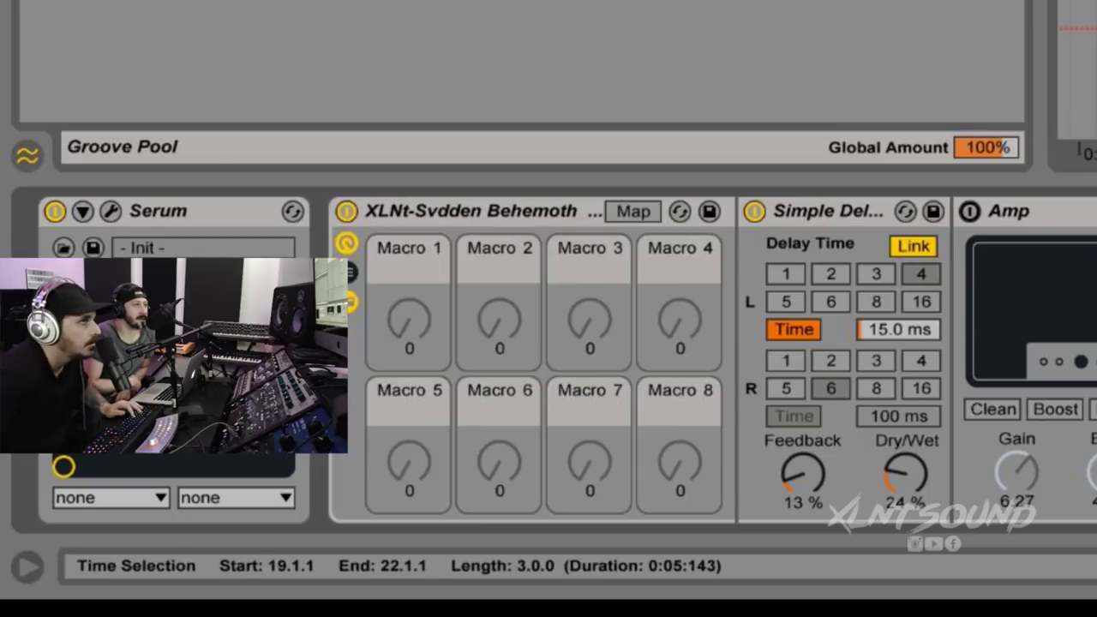
pyautogui.moveTo(1089, 10); pyautogui.dragTo(1094, 3)
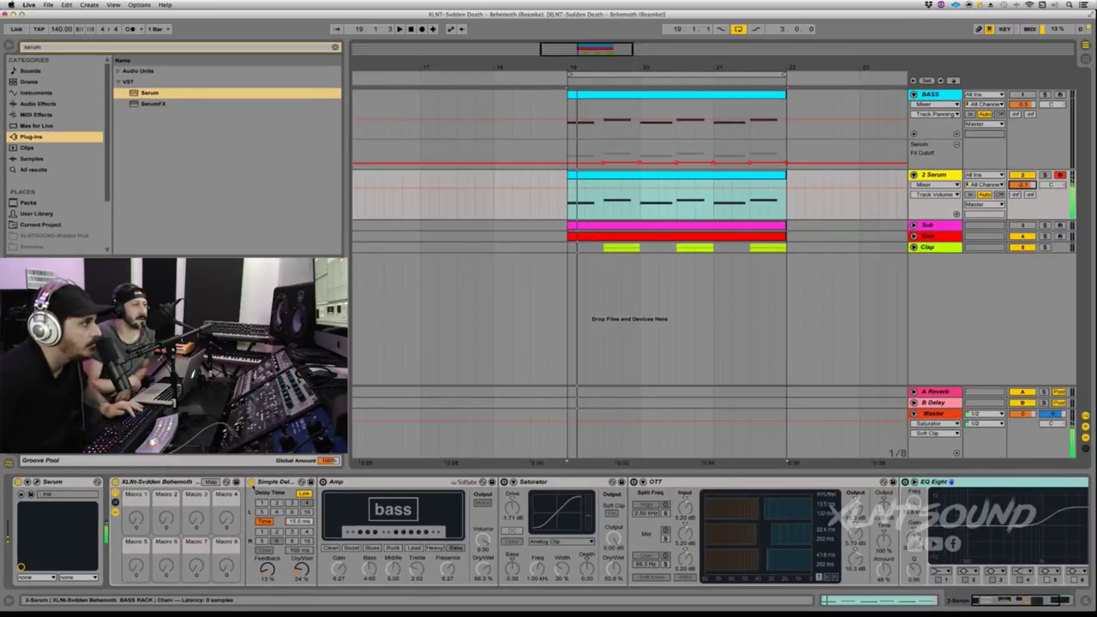
pyautogui.click(251, 482)
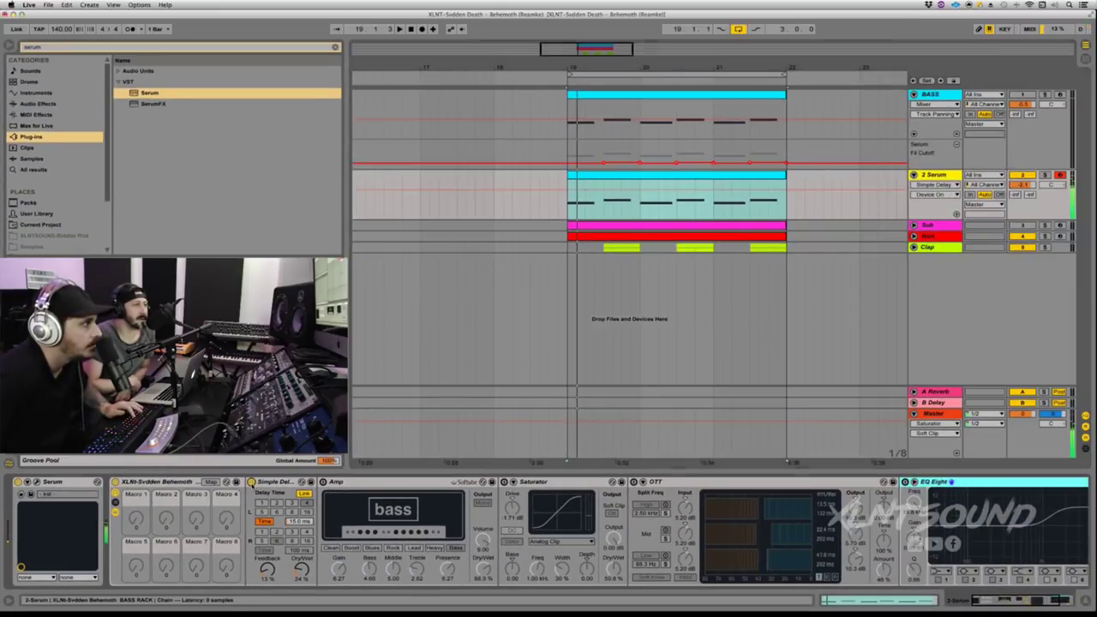
pyautogui.click(251, 483)
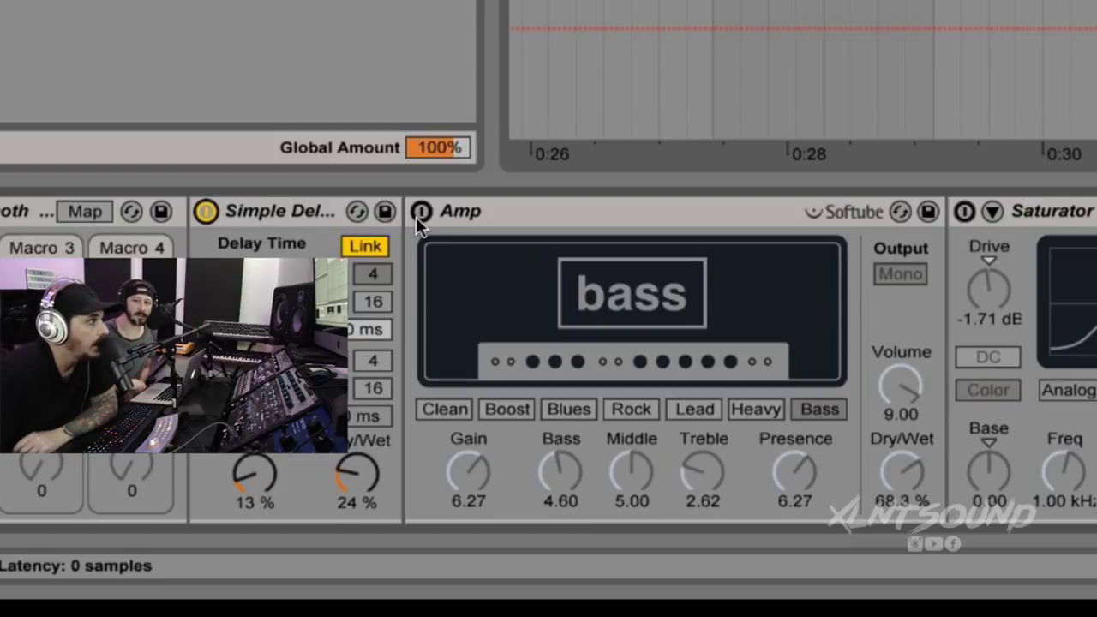
# Enable the Amp, check its gain, tone, presence and dry/wet settings, and compare the loop with it off and on
pyautogui.click(417, 215)
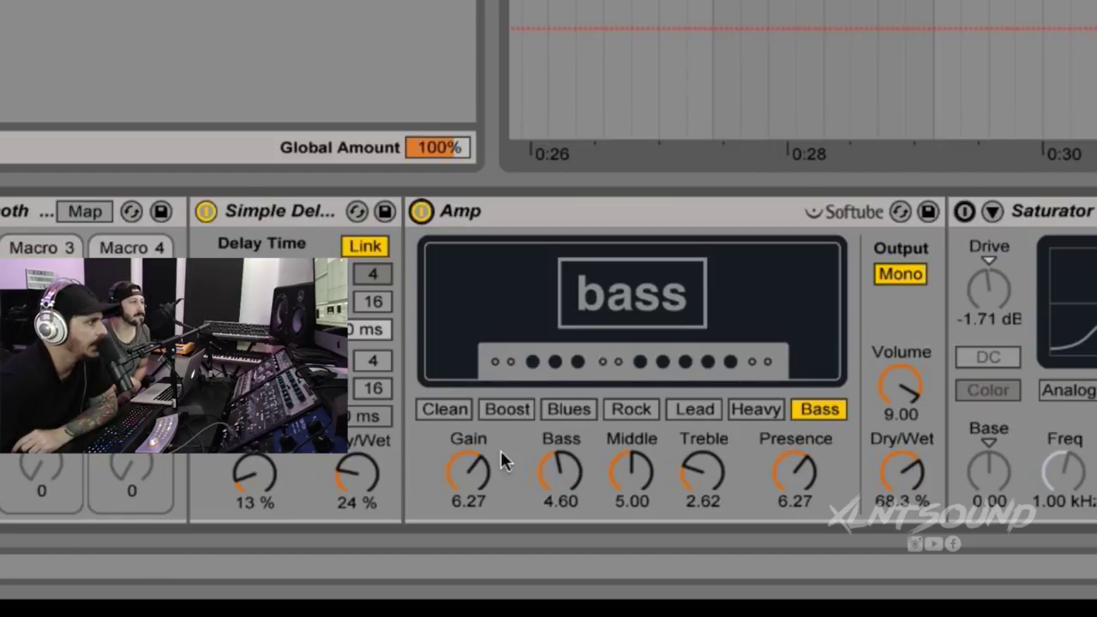
pyautogui.click(475, 464)
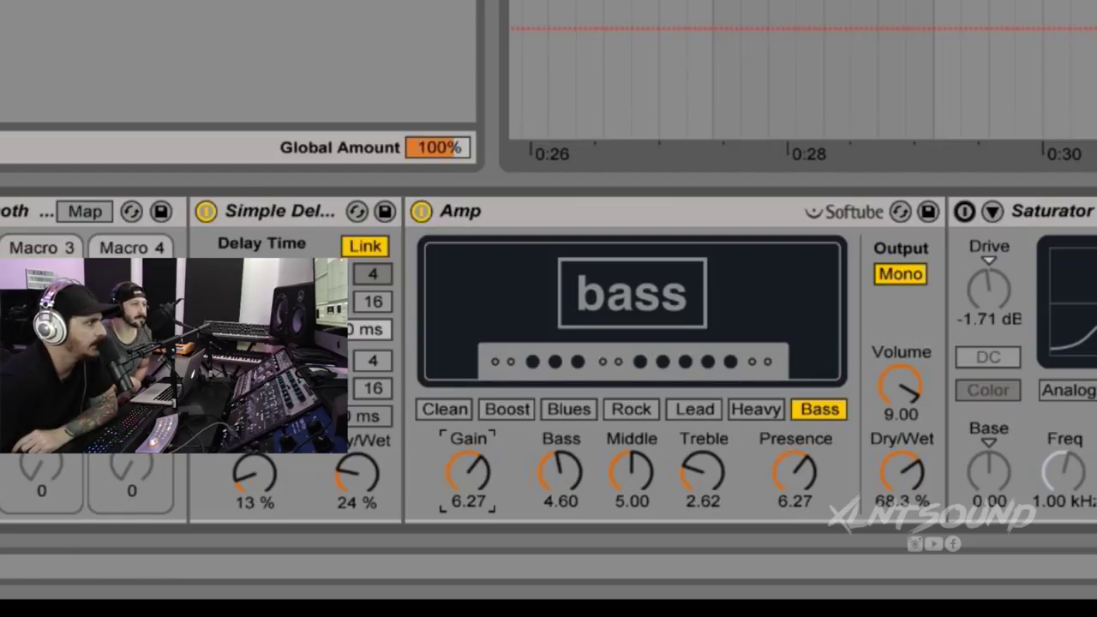
pyautogui.click(560, 471)
pyautogui.moveTo(624, 474); pyautogui.dragTo(624, 474)
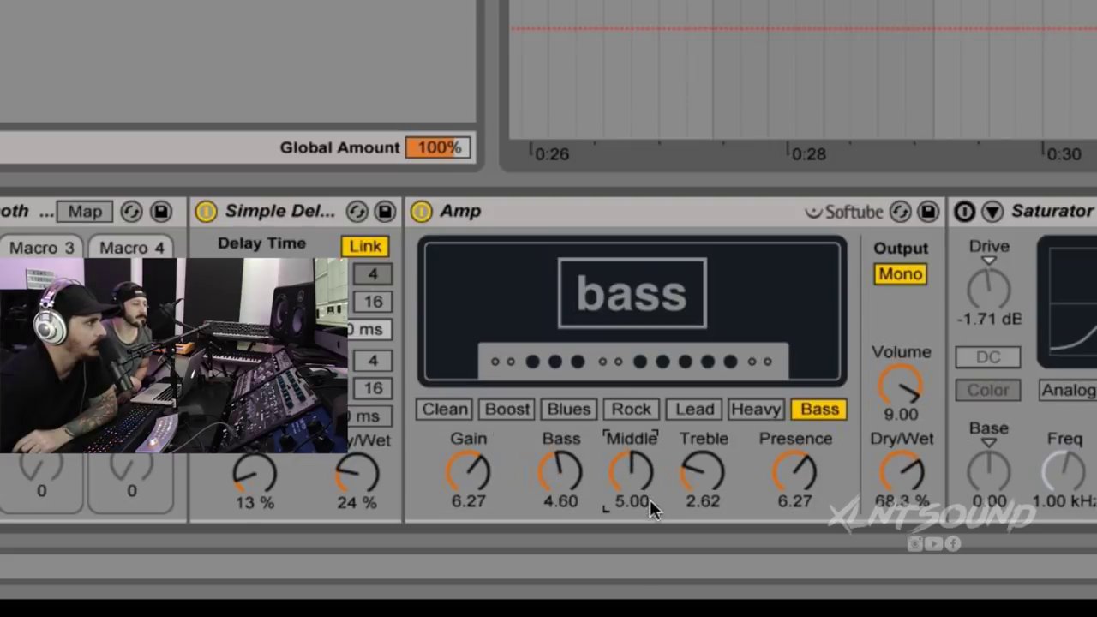
pyautogui.click(711, 492)
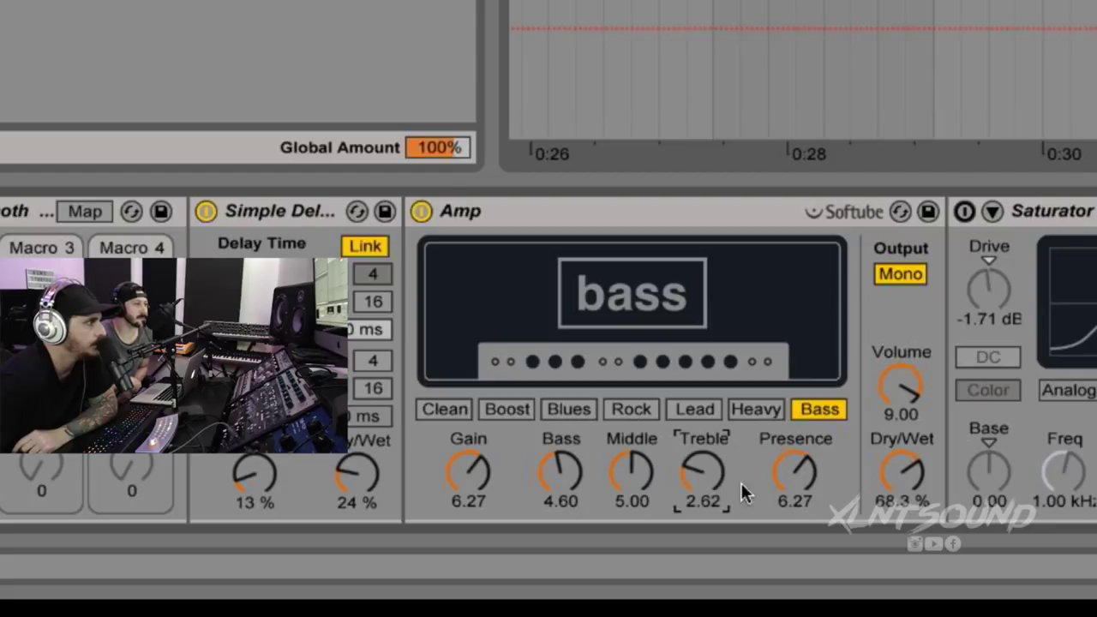
pyautogui.click(777, 490)
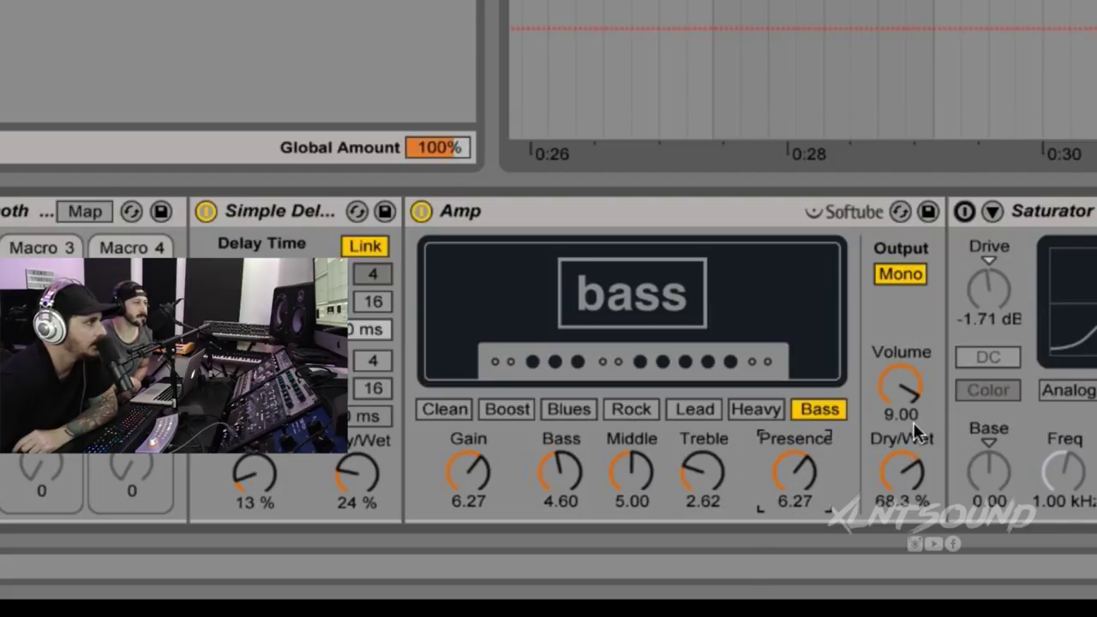
pyautogui.click(901, 473)
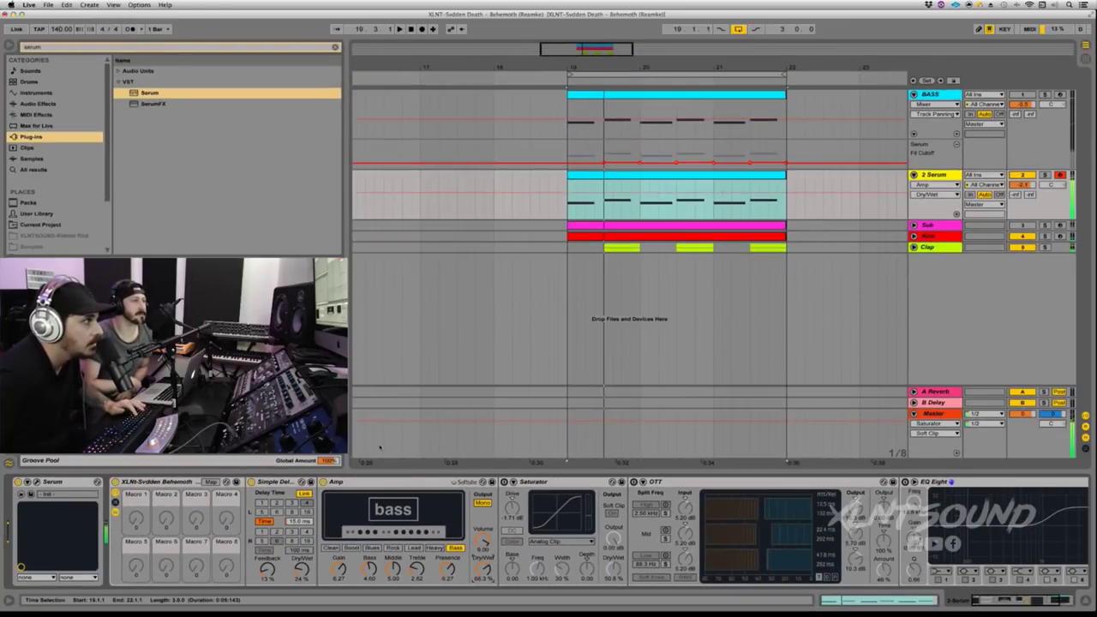
pyautogui.click(323, 483)
pyautogui.click(323, 482)
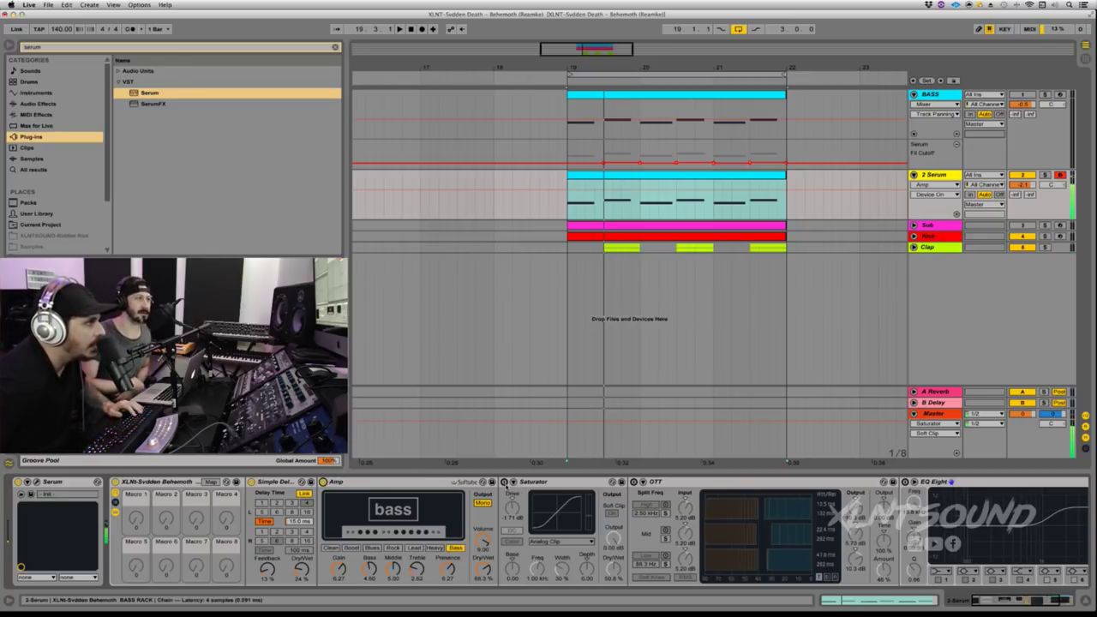
# Enable the Saturator, OTT and EQ Eight devices in the bass rack
pyautogui.click(504, 482)
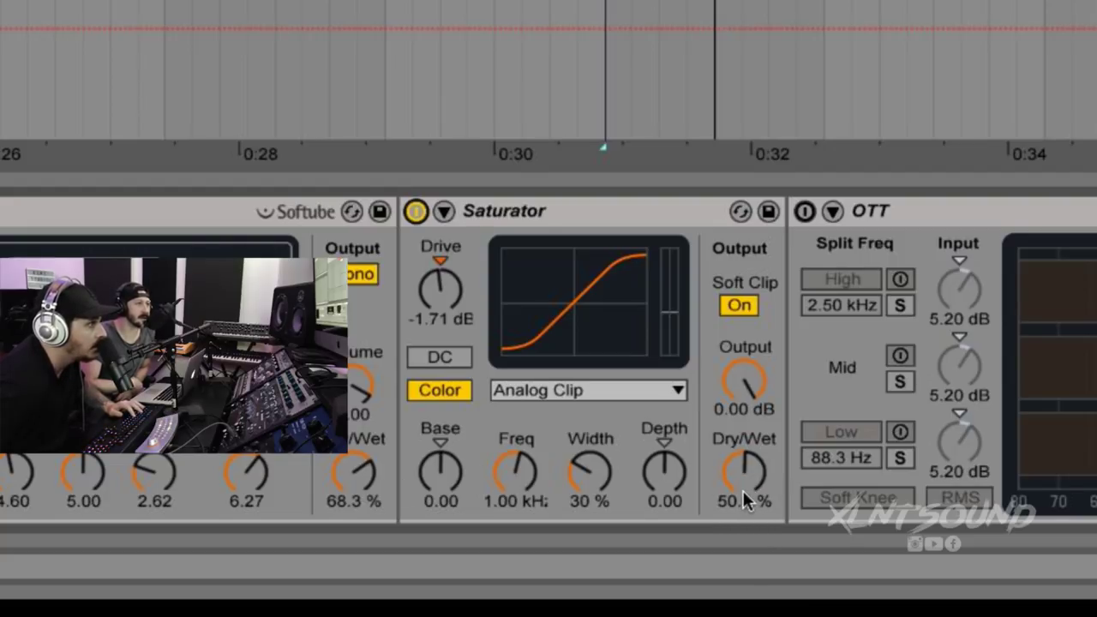
pyautogui.click(799, 213)
pyautogui.click(803, 213)
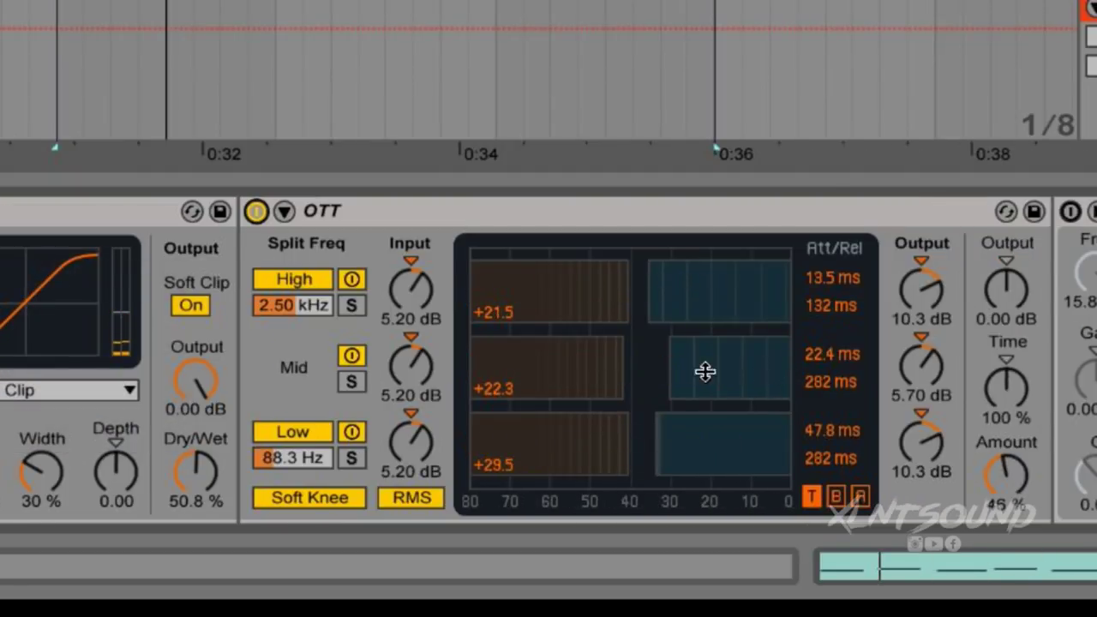
pyautogui.hscroll(3, 605, 263)
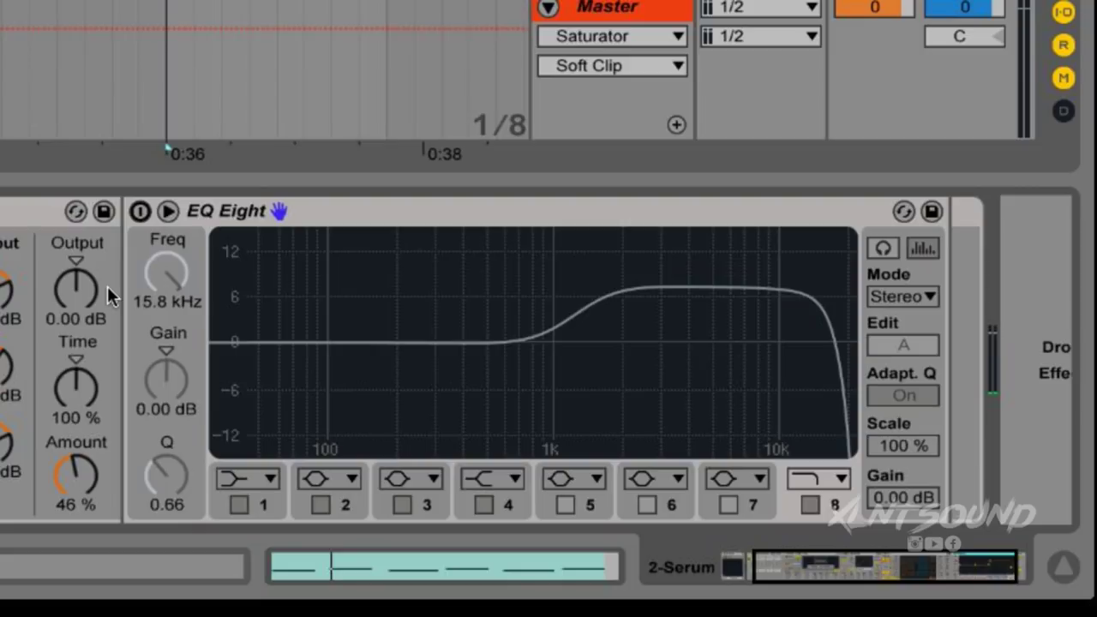
pyautogui.click(140, 211)
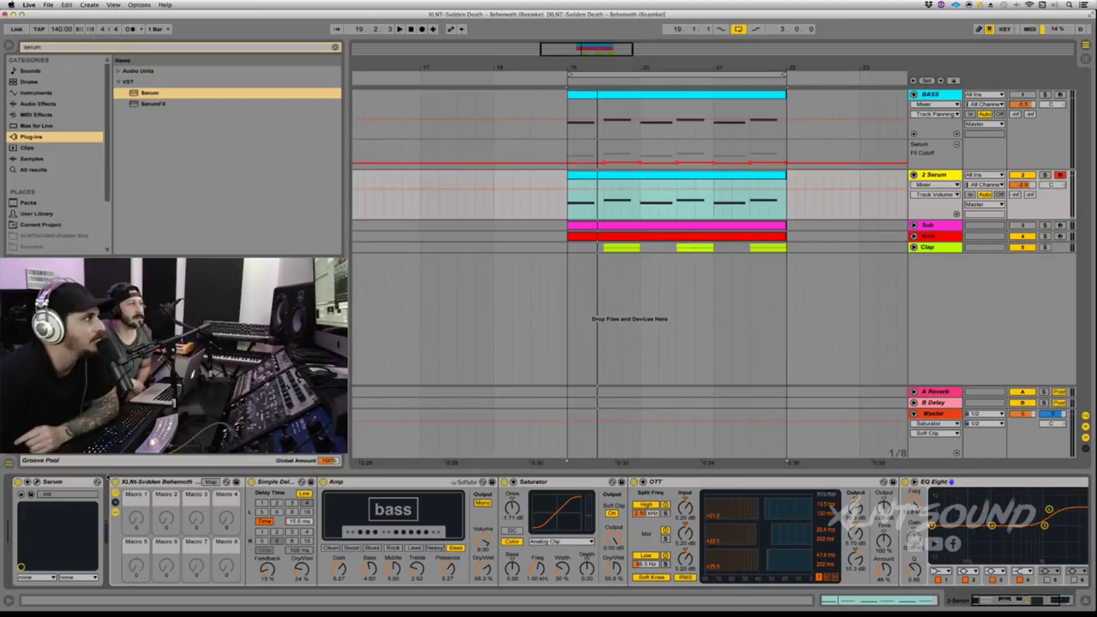
# Reopen Serum, solo track 2 for playback and bring up the filter cutoff as the track's automation parameter
pyautogui.click(36, 483)
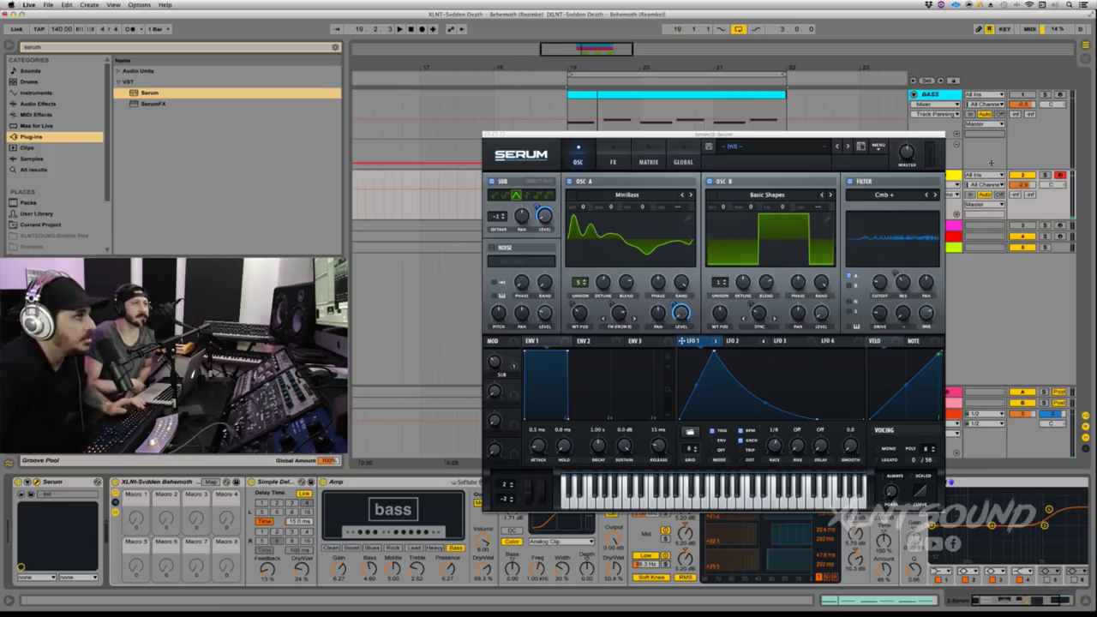
pyautogui.click(1045, 175)
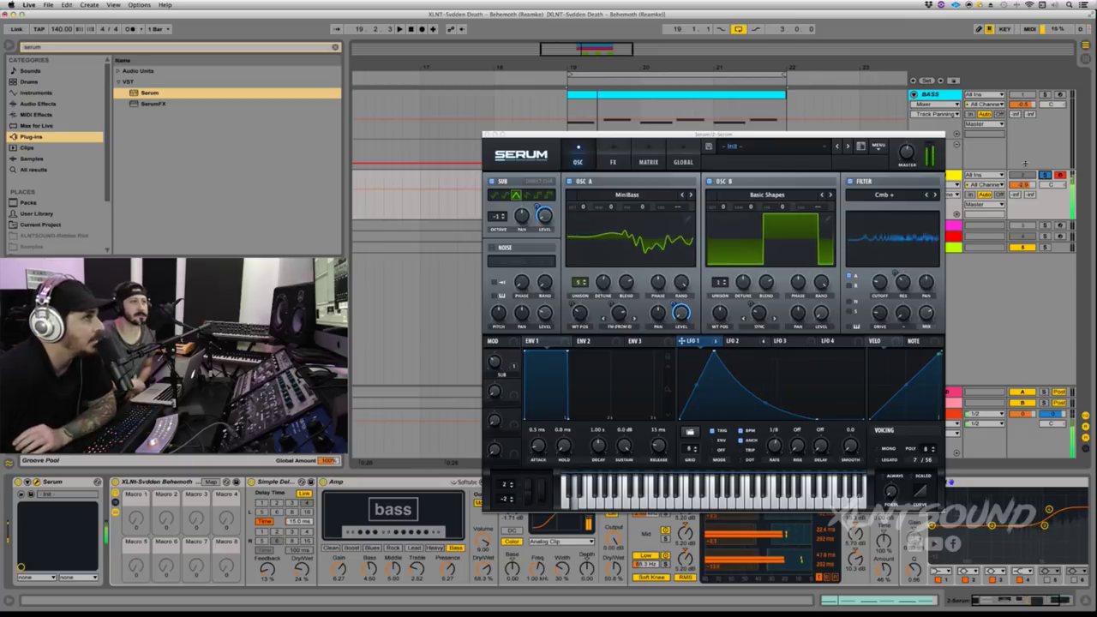
pyautogui.click(798, 284)
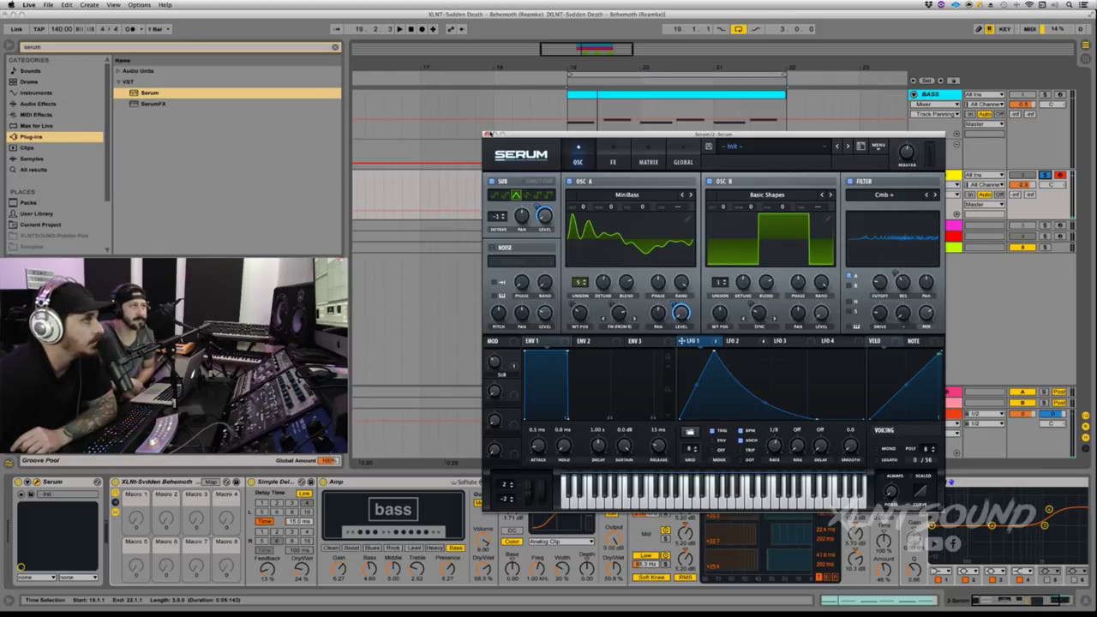
# Close Serum and add a filter cutoff automation step on the 2 Serum track from 19.3 to 20.1, over the clip's second note
pyautogui.click(488, 135)
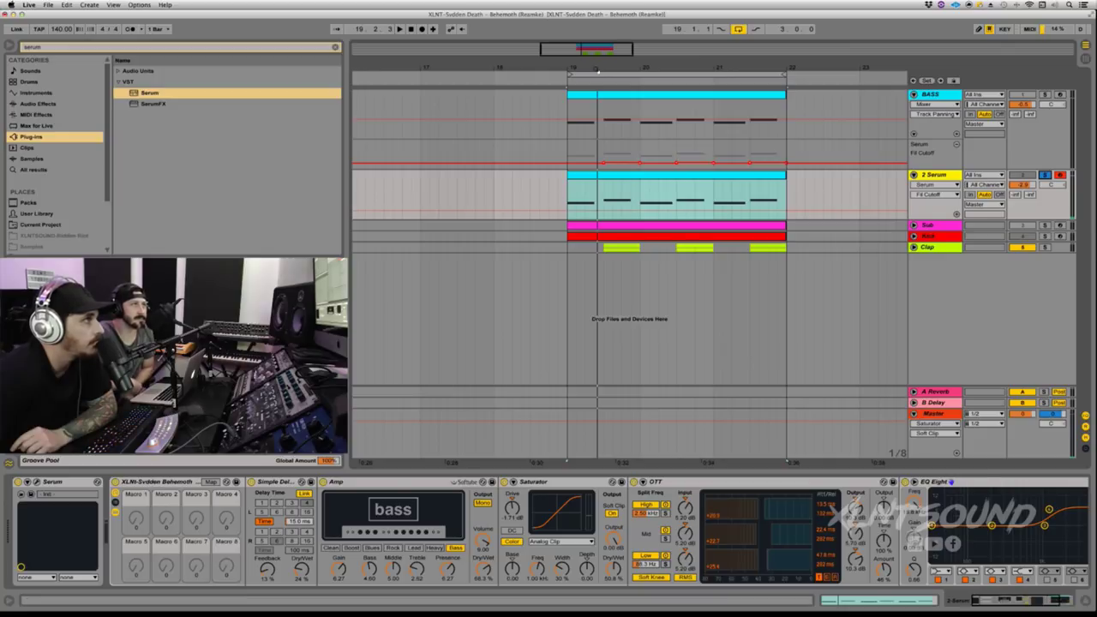
pyautogui.moveTo(587, 62); pyautogui.dragTo(588, 84)
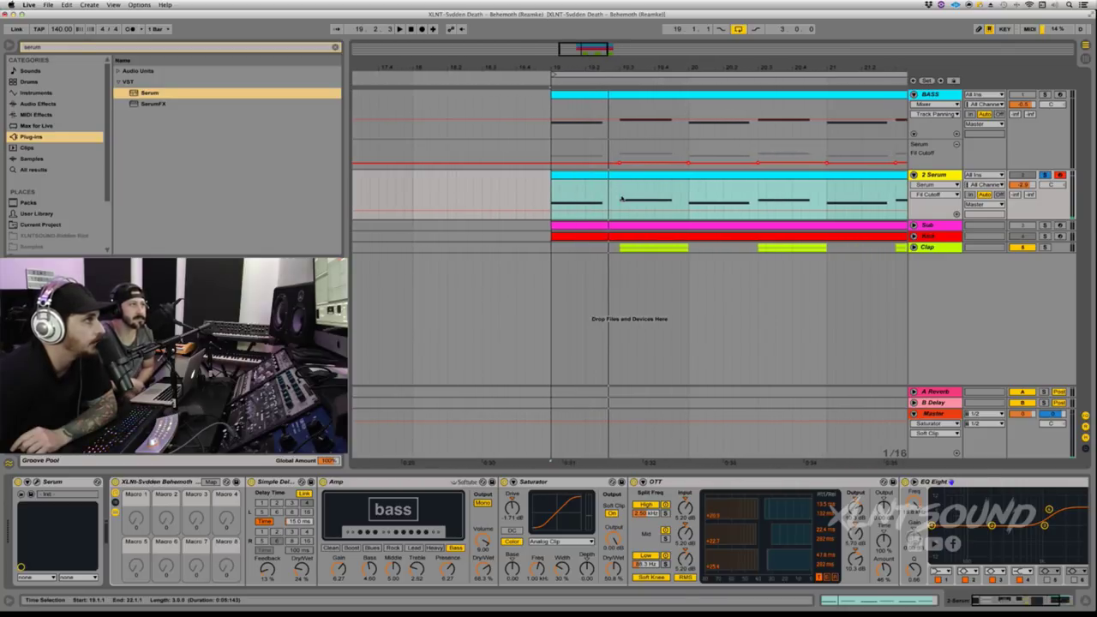
pyautogui.moveTo(620, 199); pyautogui.dragTo(668, 214)
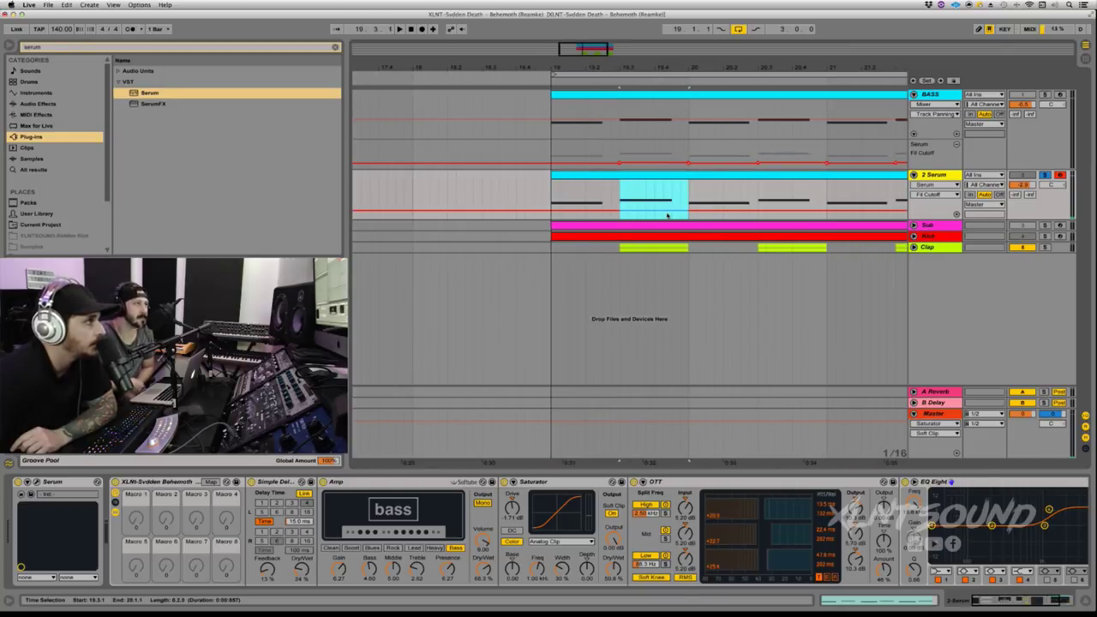
pyautogui.click(668, 215)
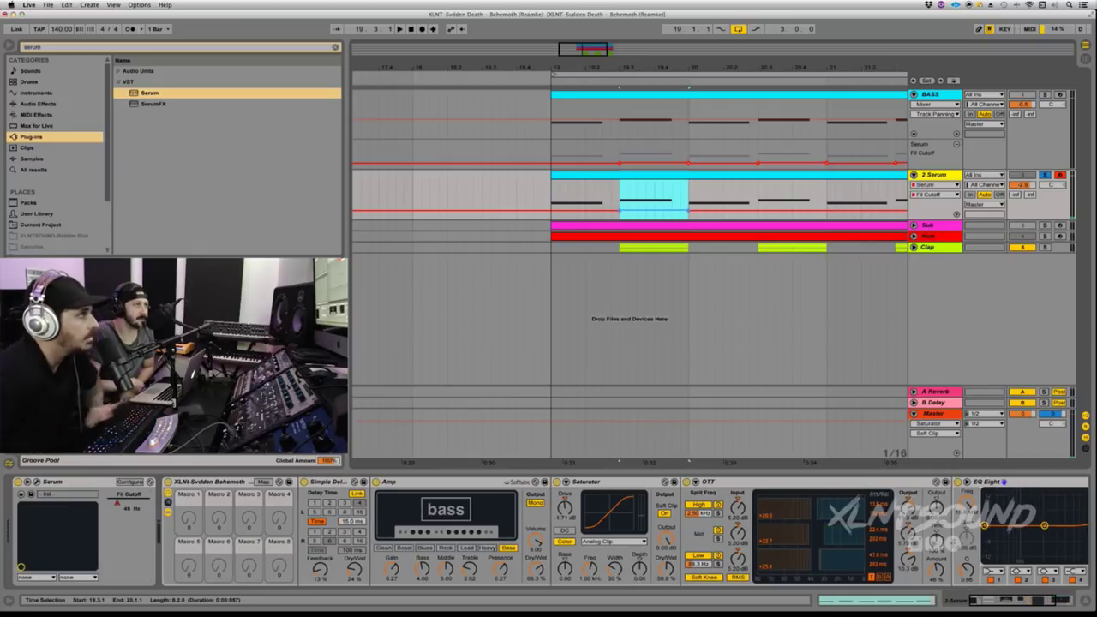
# Play the 2 Serum clip from bar 19 to check the cutoff automation by ear
pyautogui.click(556, 202)
pyautogui.press('space')
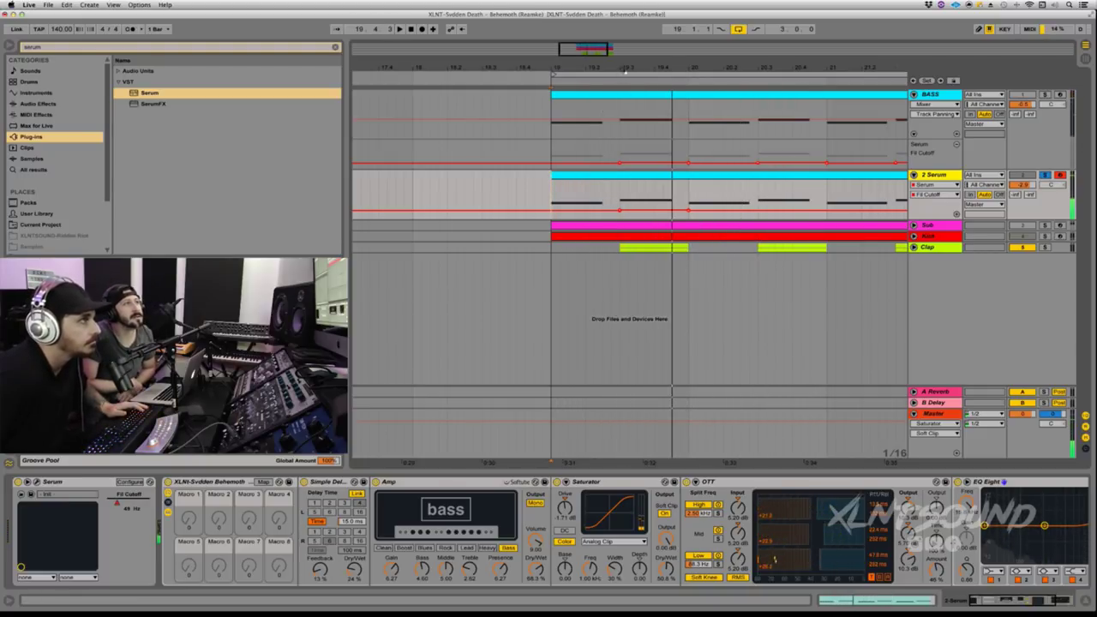
pyautogui.moveTo(625, 71)
pyautogui.mouseDown()
pyautogui.moveTo(625, 156)
pyautogui.moveTo(625, 71)
pyautogui.mouseUp()
pyautogui.press('space')
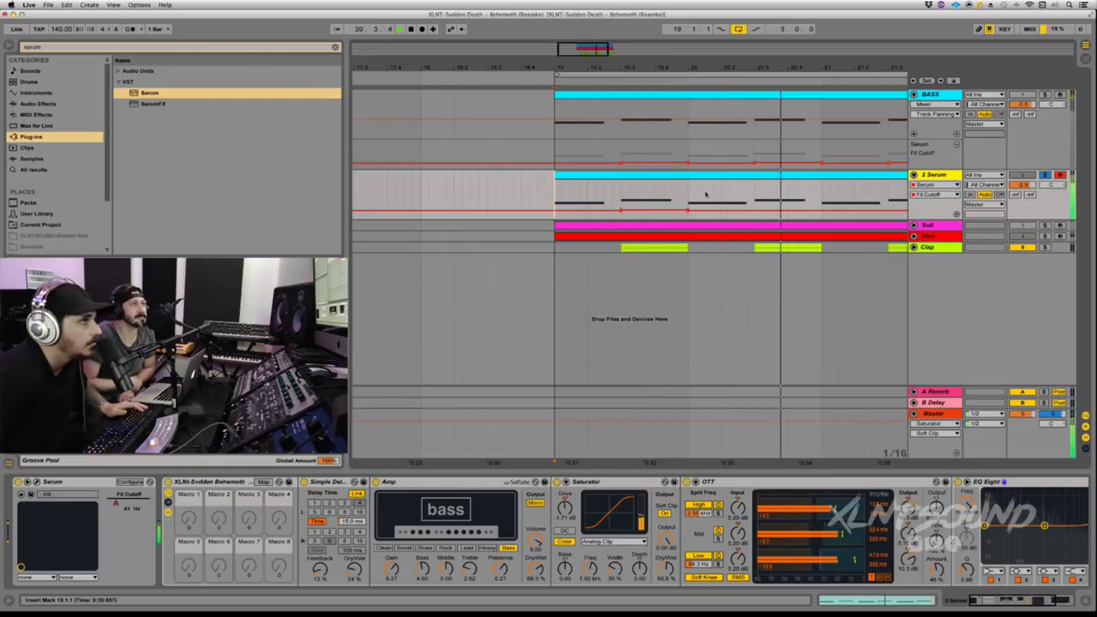
pyautogui.press('space')
# Show the filter cutoff automation in its own lane and duplicate its bar 19 segment twice across the rest of the clip
pyautogui.click(956, 214)
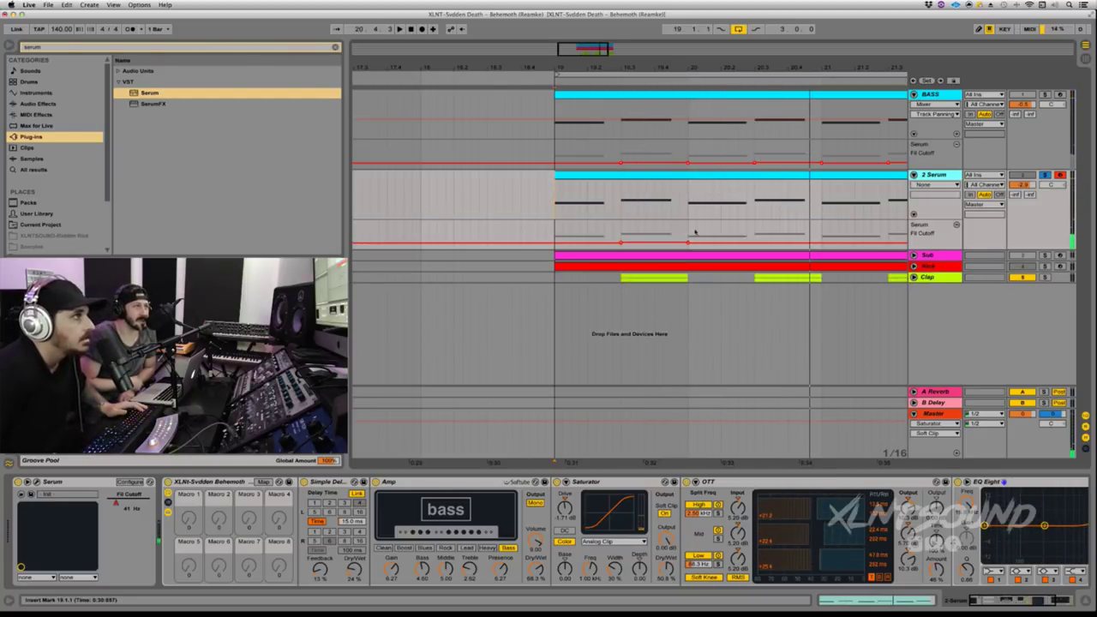
pyautogui.moveTo(687, 232); pyautogui.dragTo(555, 225)
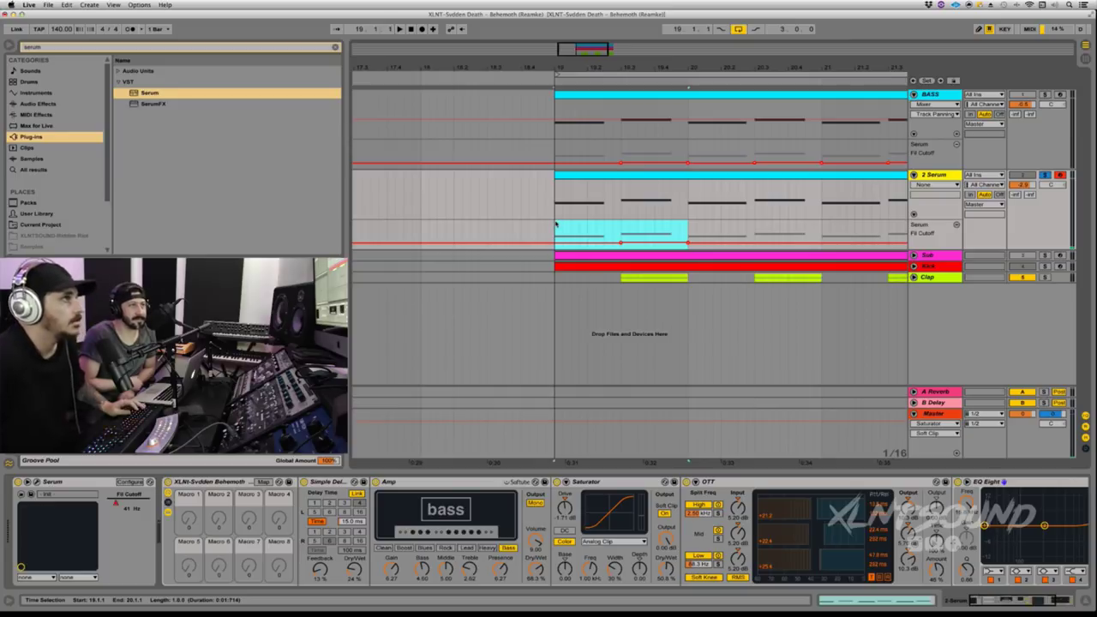
pyautogui.press('super+d')
pyautogui.press('super+d')
# Unsolo the 2 Serum track and raise its volume
pyautogui.moveTo(665, 67); pyautogui.dragTo(665, 30)
pyautogui.click(1047, 176)
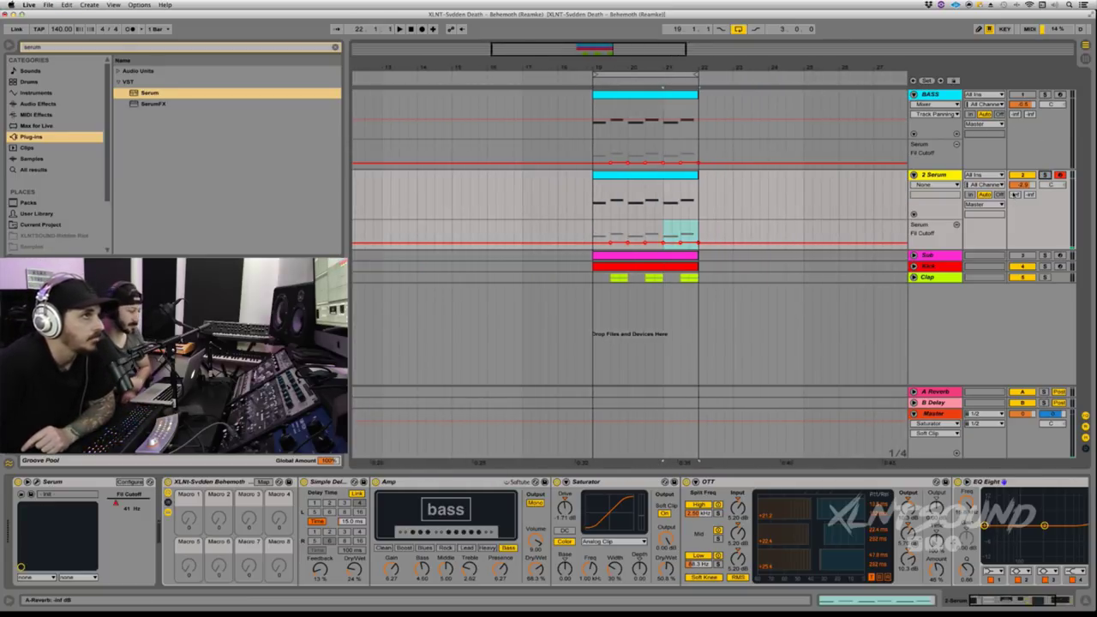
pyautogui.moveTo(1023, 185); pyautogui.dragTo(1022, 176)
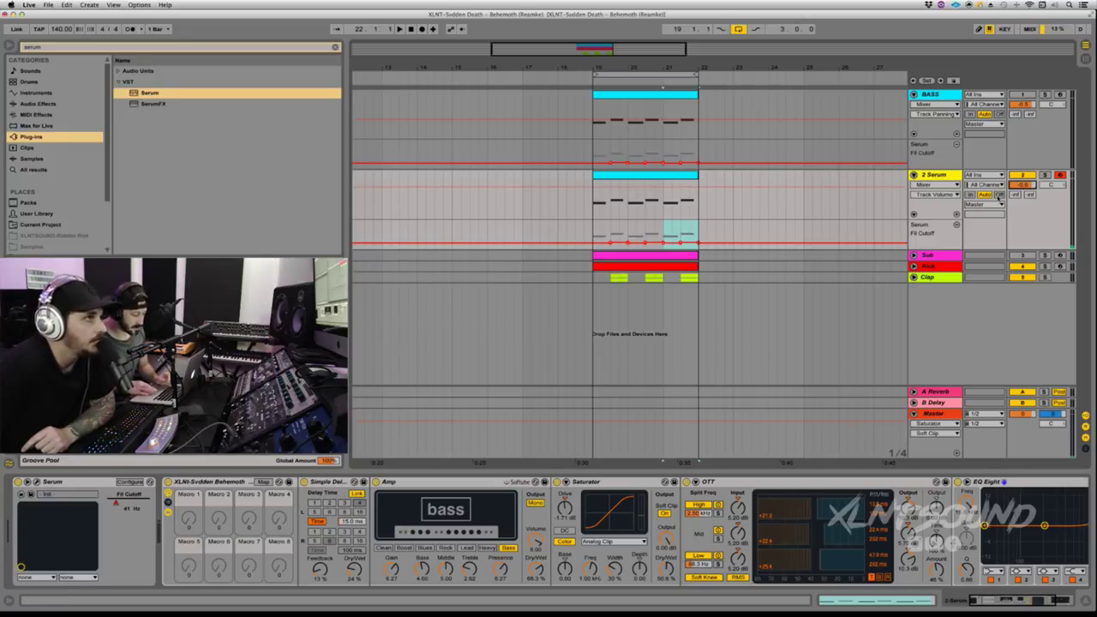
# Unfold the Sub track and collapse the Amp, Saturator and both Compressors in its device chain
pyautogui.click(941, 255)
pyautogui.click(914, 254)
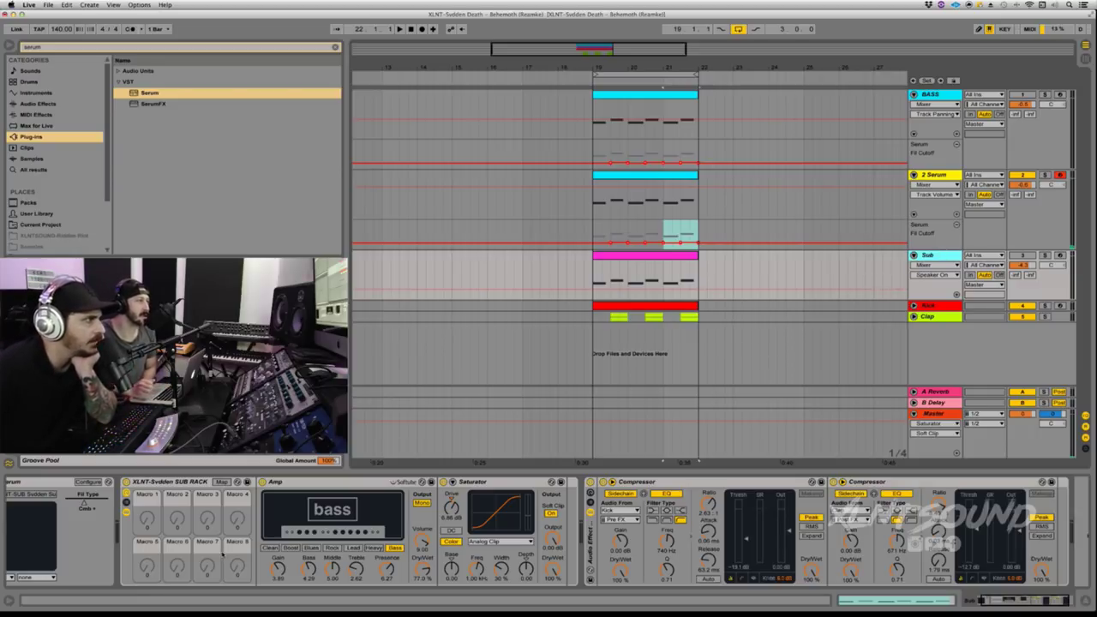
pyautogui.hscroll(-2, 75, 580)
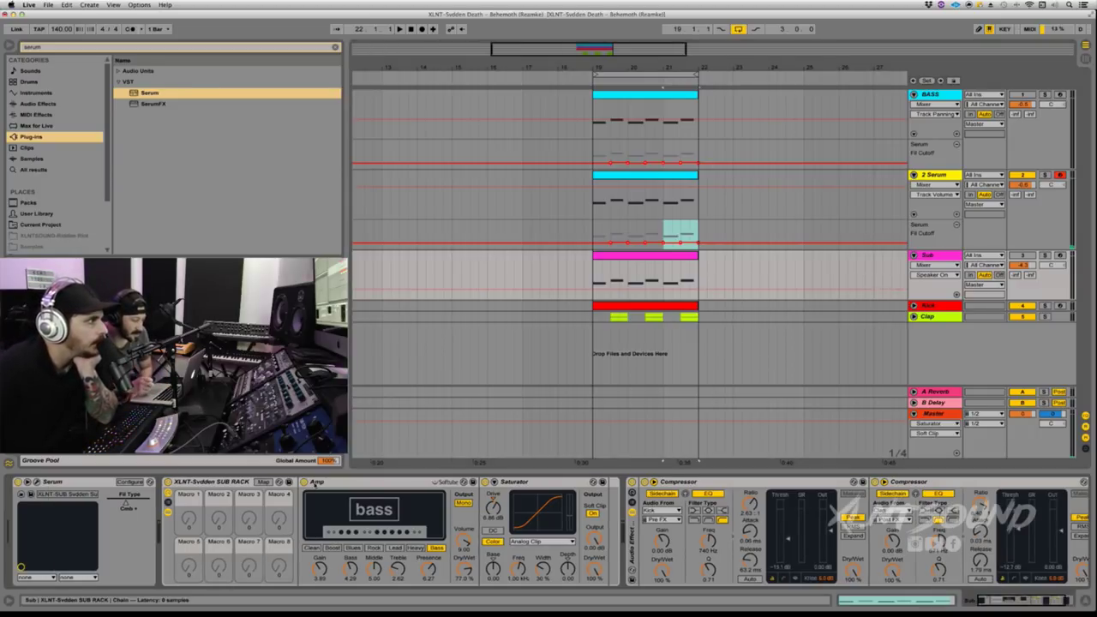
pyautogui.click(335, 484)
pyautogui.doubleClick(335, 484)
pyautogui.doubleClick(393, 482)
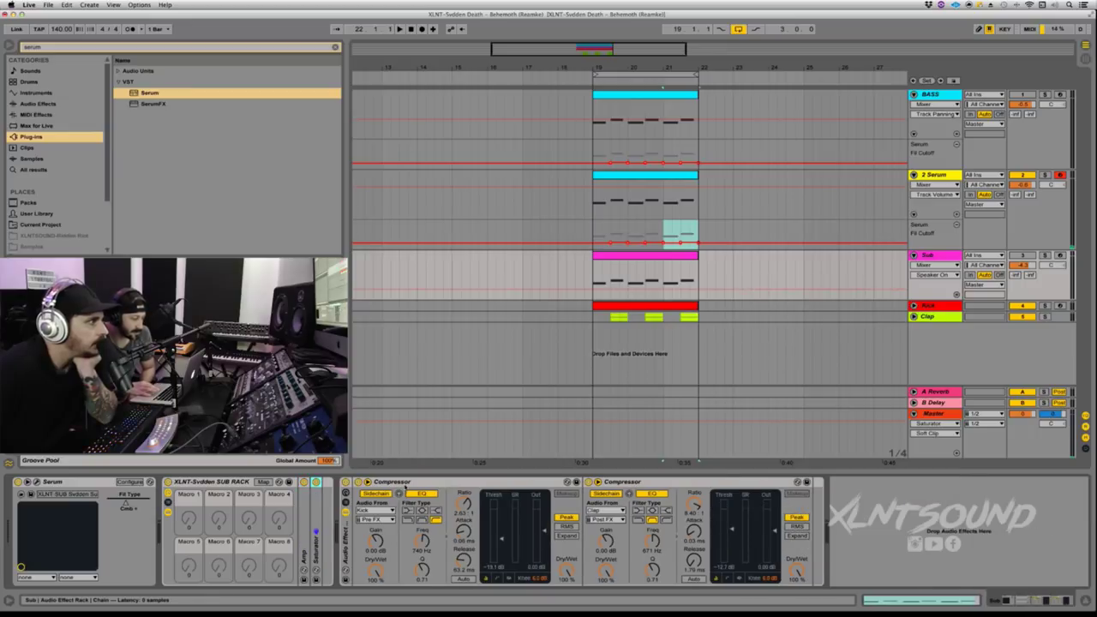
pyautogui.doubleClick(406, 483)
pyautogui.doubleClick(411, 484)
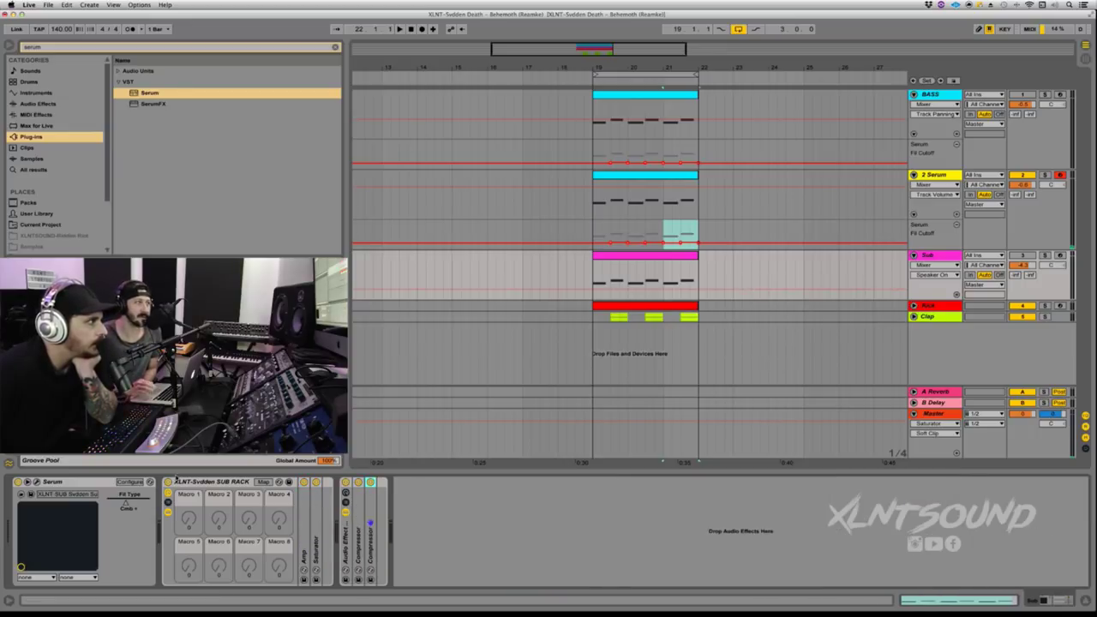
# Bypass the XLNT-Svdden SUB RACK, then open the Sub track's Serum and enlarge its window
pyautogui.click(168, 483)
pyautogui.click(36, 482)
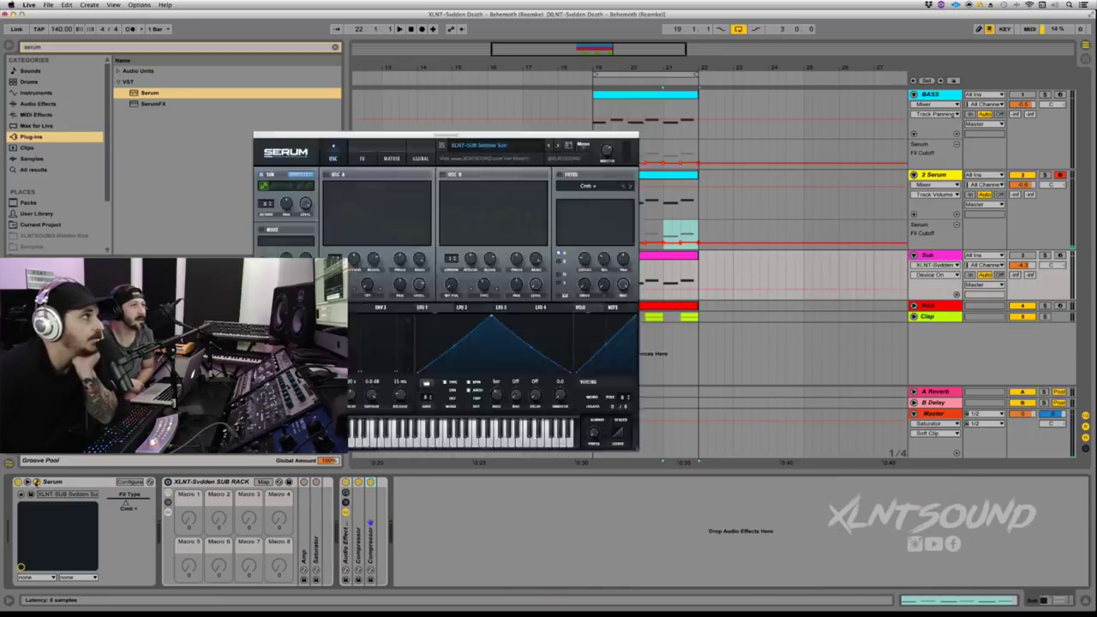
pyautogui.moveTo(501, 134); pyautogui.dragTo(666, 119)
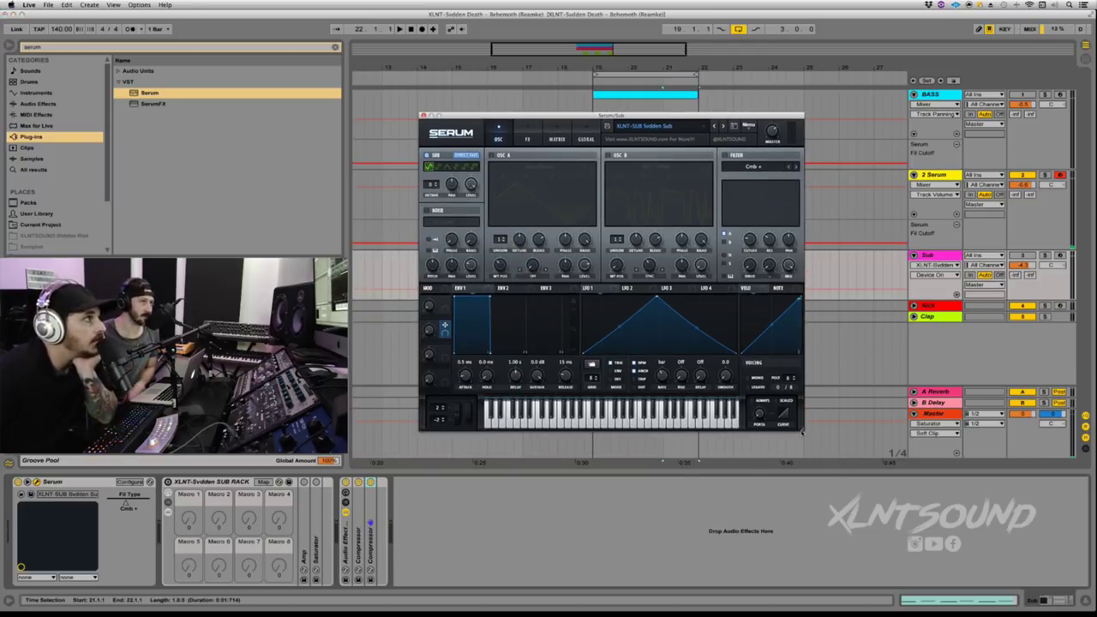
pyautogui.moveTo(803, 430); pyautogui.dragTo(806, 456)
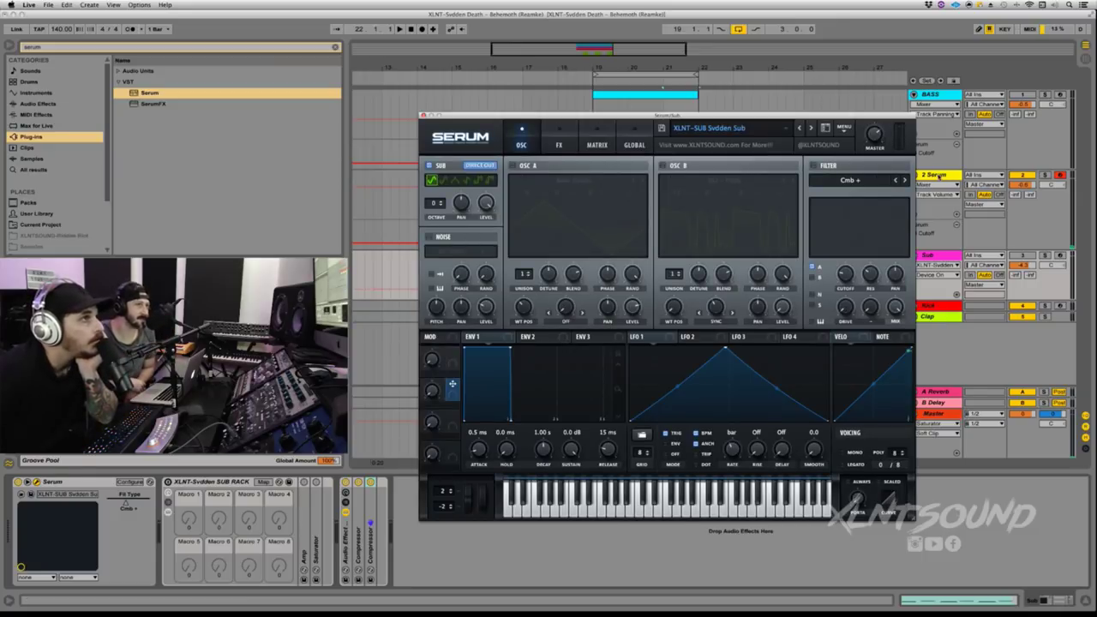
# Copy the Gate and both sidechain Compressors from the BASS track to the end of the 2 Serum device chain
pyautogui.click(924, 106)
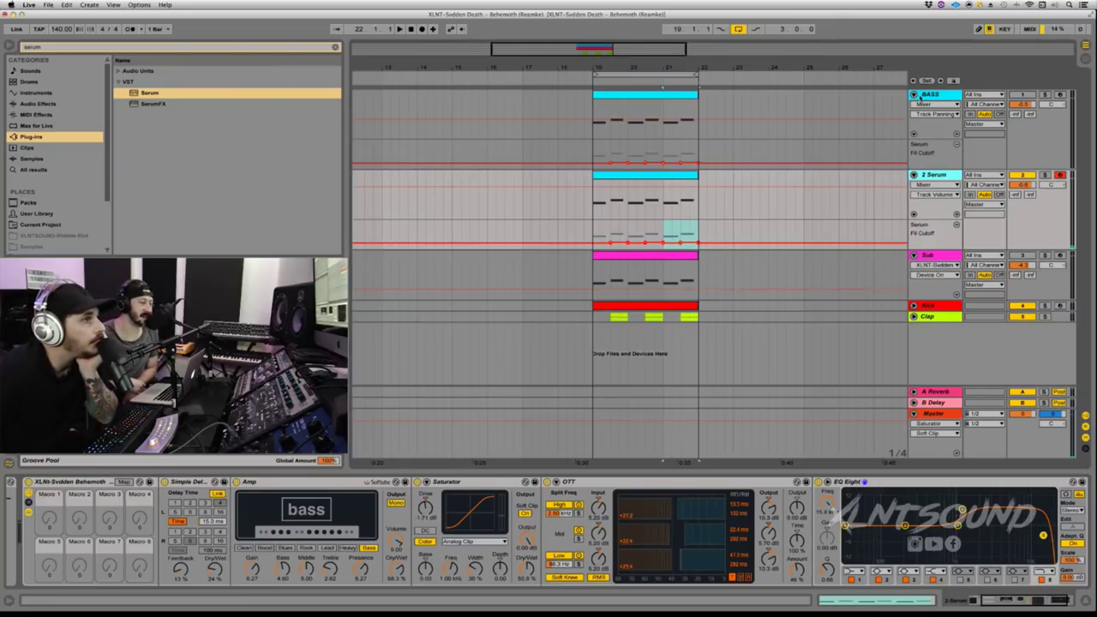
pyautogui.hscroll(3, 879, 538)
pyautogui.hscroll(4, 865, 127)
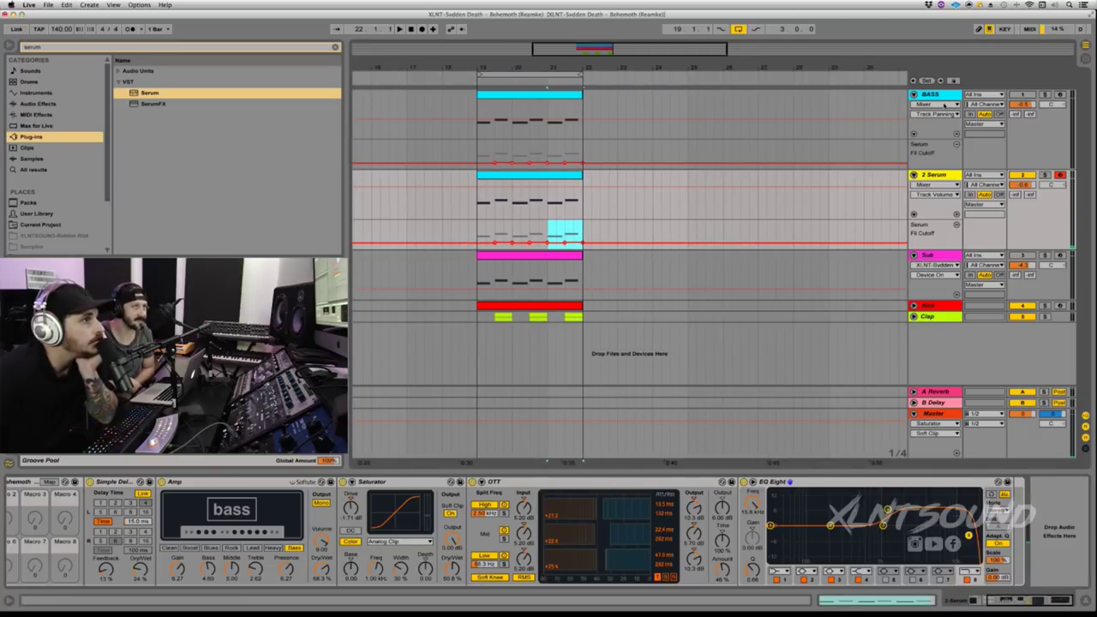
pyautogui.click(865, 128)
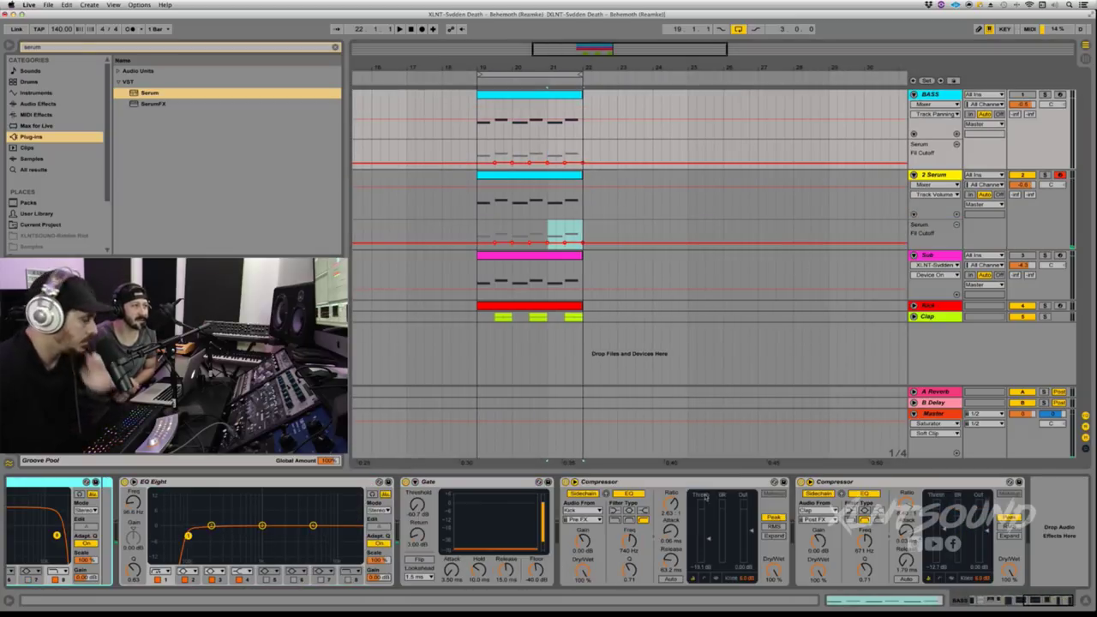
pyautogui.click(486, 485)
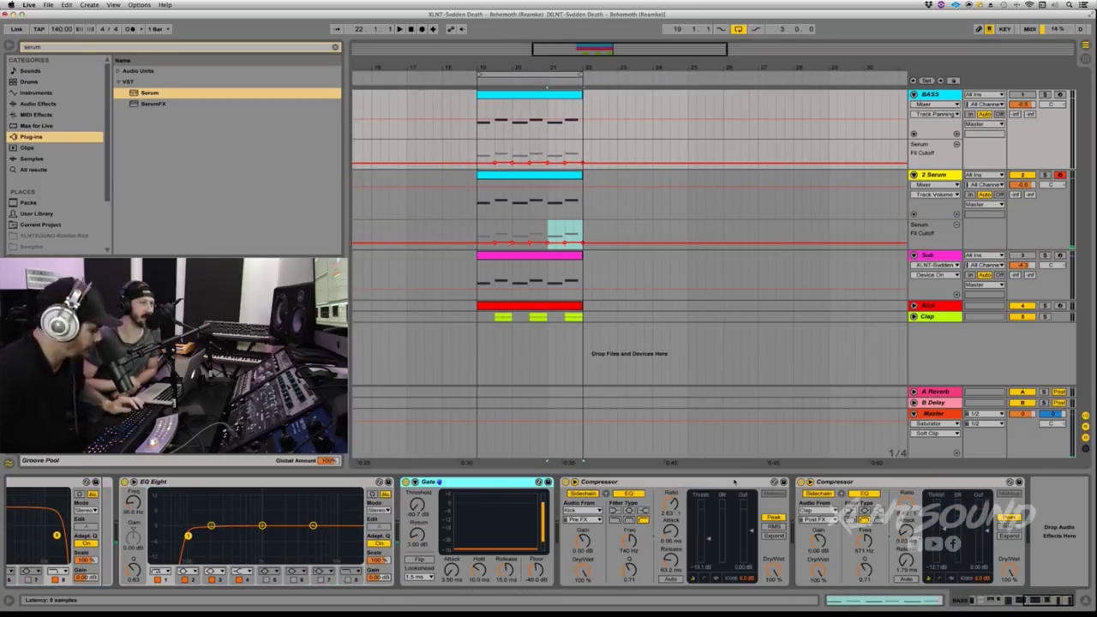
pyautogui.keyDown('shift'); pyautogui.click(853, 481); pyautogui.keyUp('shift')
pyautogui.click(485, 233)
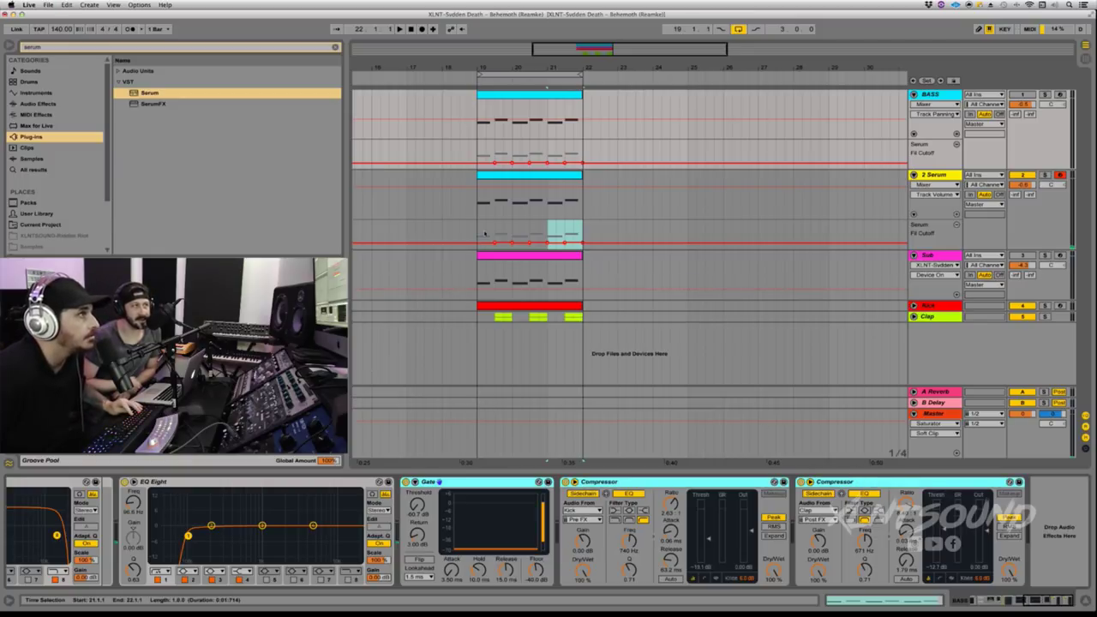
pyautogui.click(480, 194)
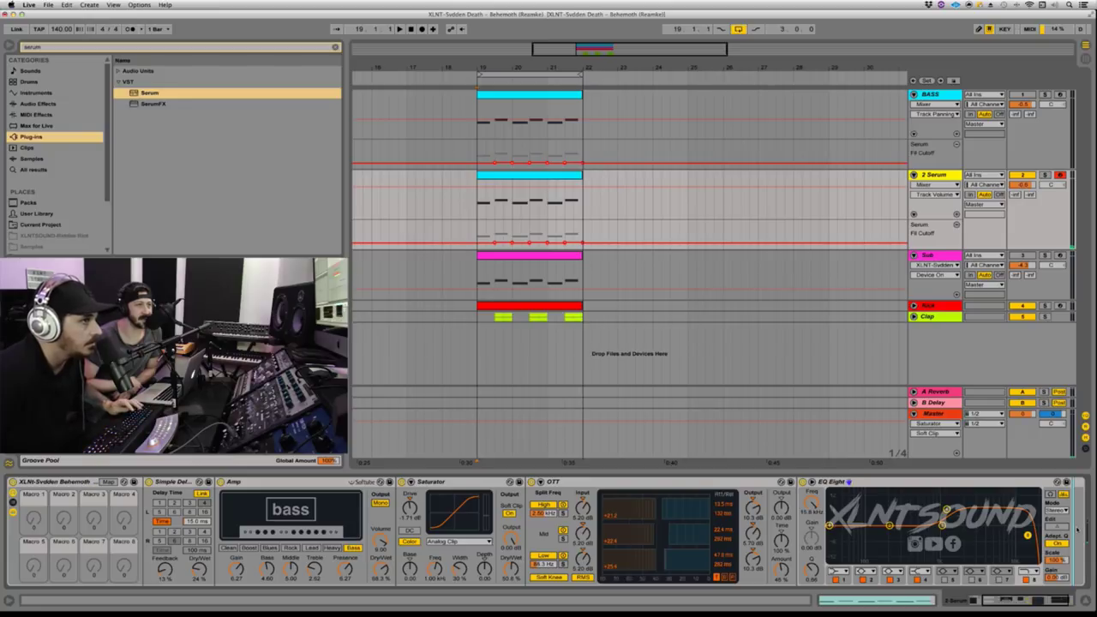
pyautogui.scroll(-5, 1076, 529)
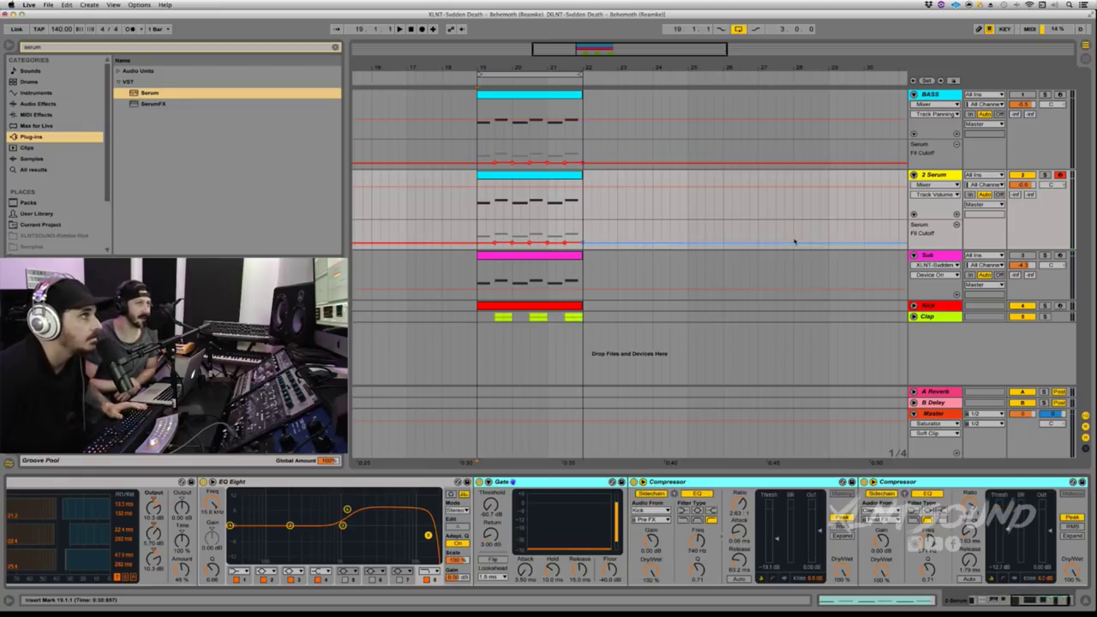
# Solo the 2 Serum track to hear the loop through the Gate and Compressors, then unsolo it
pyautogui.click(1045, 175)
pyautogui.press('space')
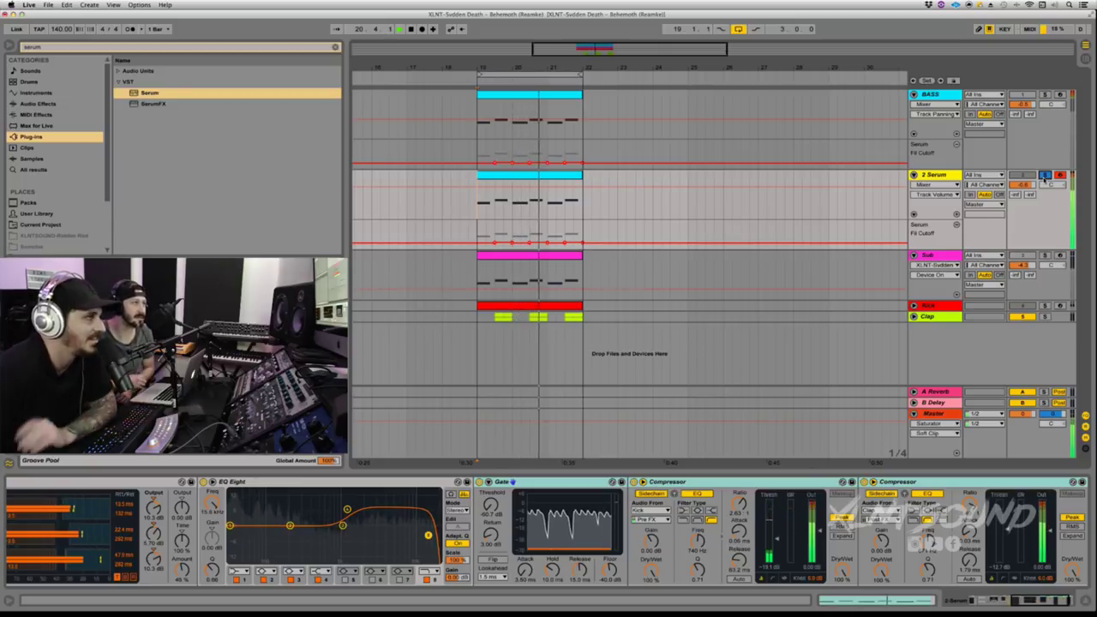
pyautogui.click(1045, 175)
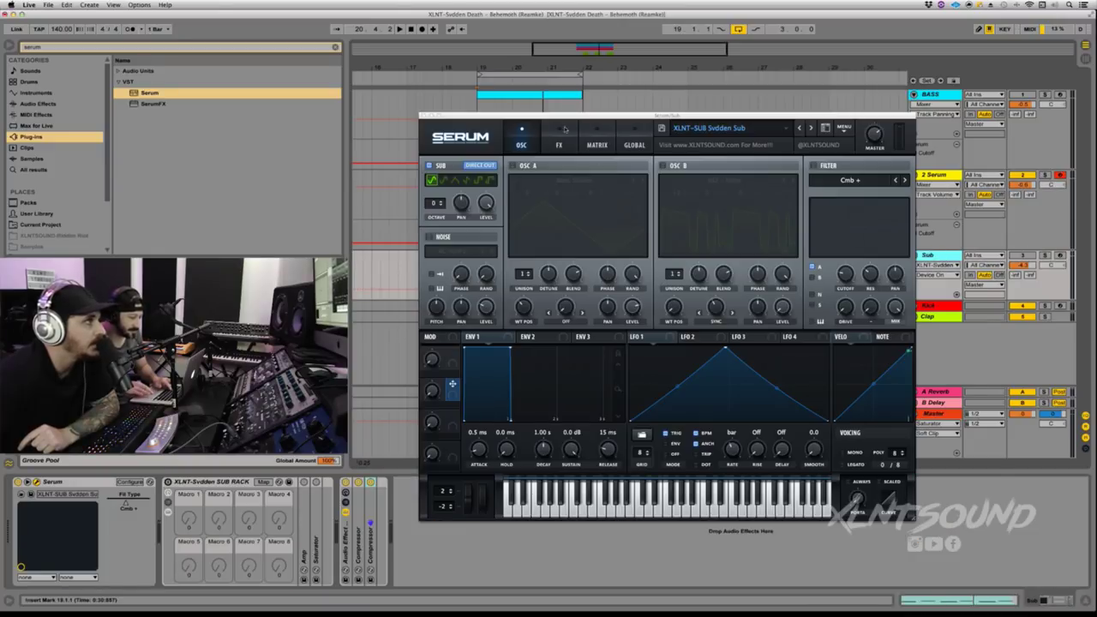
# Review the Sub patch's oscillator and effects pages in Serum, checking the distortion and multiband compressor settings, and close the plugin window
pyautogui.moveTo(557, 117); pyautogui.dragTo(587, 135)
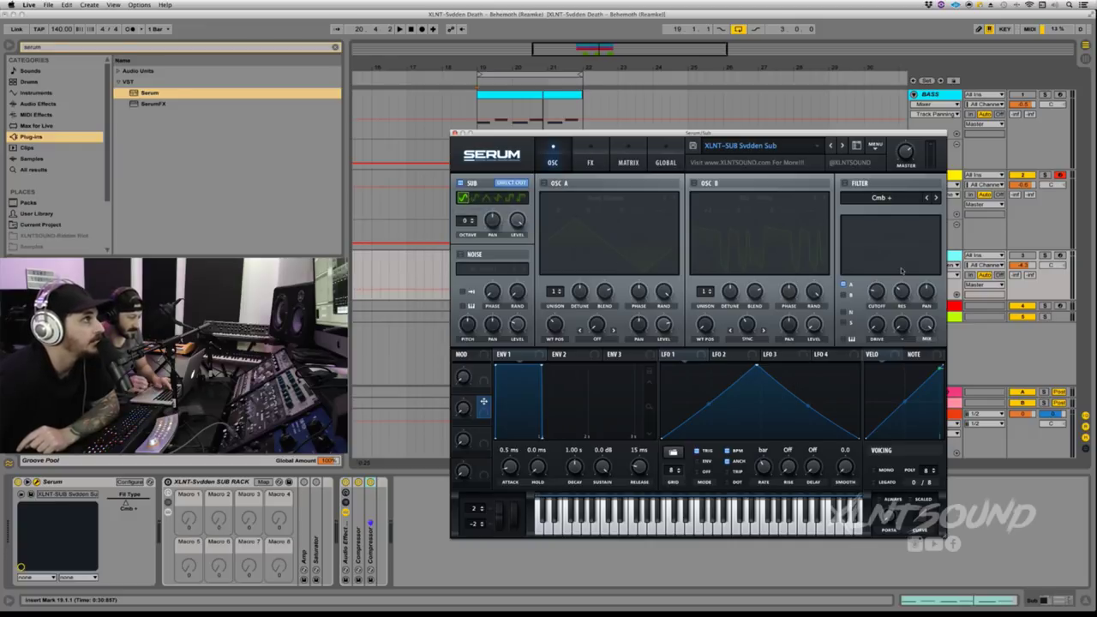
pyautogui.click(589, 160)
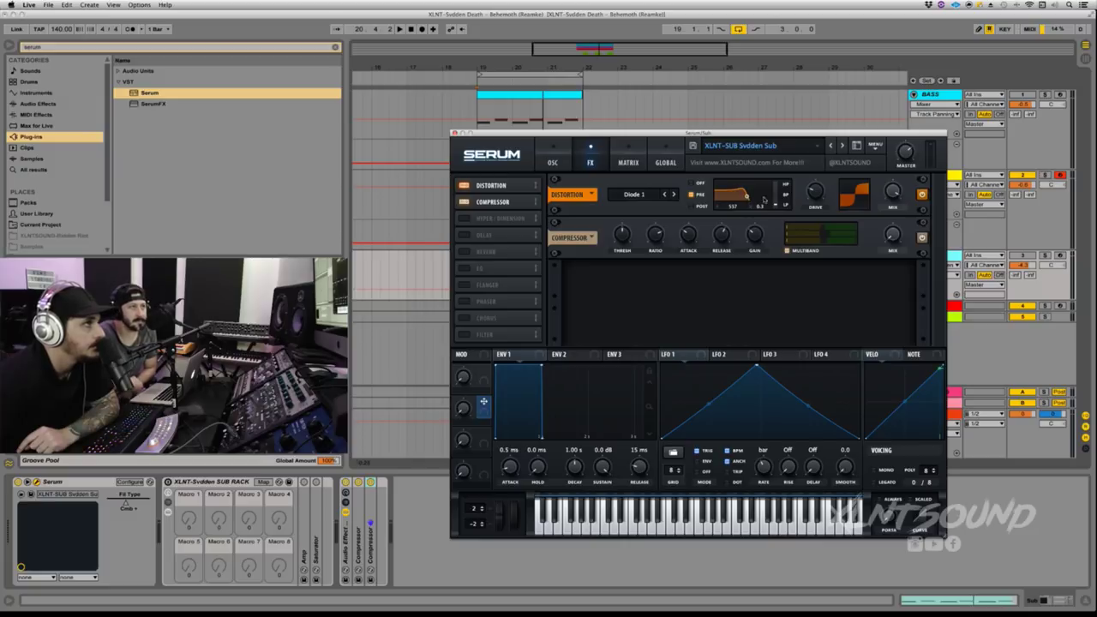
pyautogui.moveTo(818, 197)
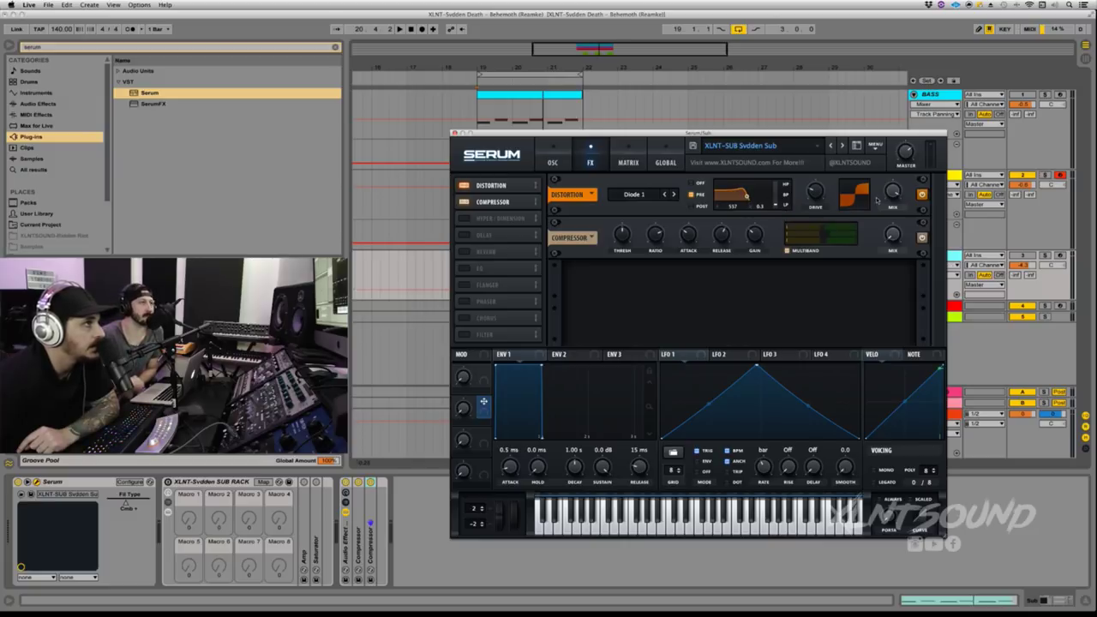
pyautogui.moveTo(888, 197)
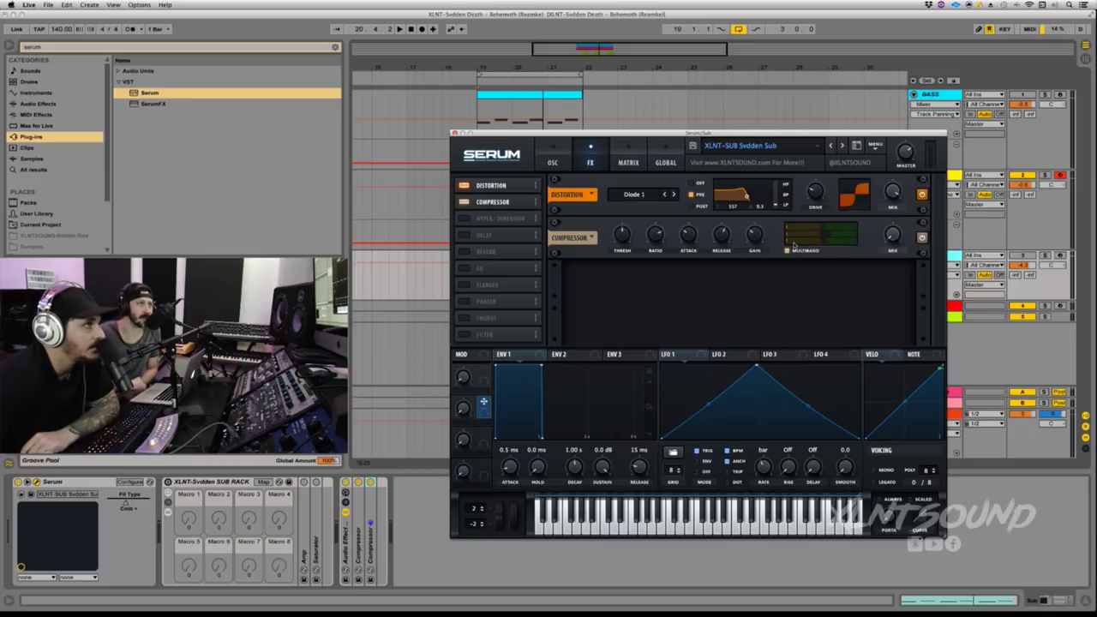
pyautogui.moveTo(892, 235)
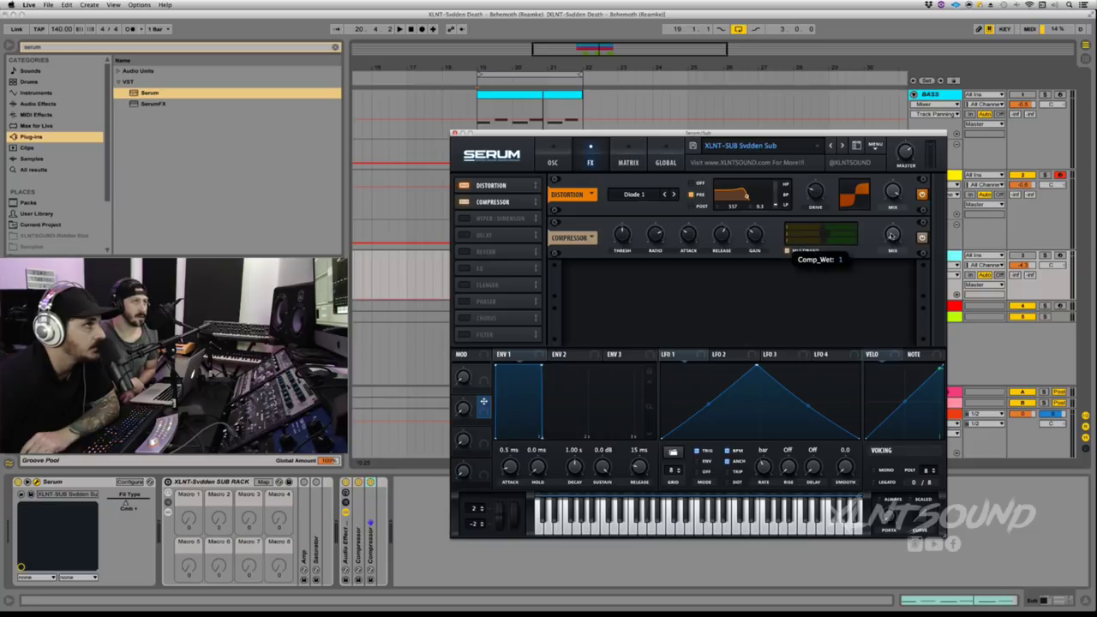
pyautogui.moveTo(892, 236); pyautogui.dragTo(893, 241)
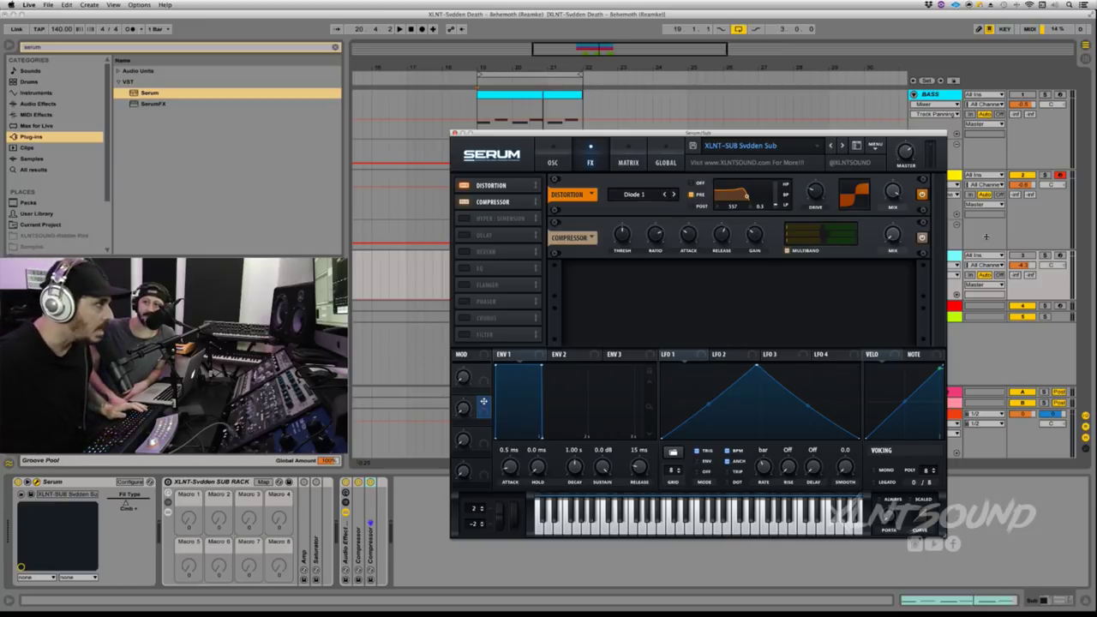
pyautogui.click(551, 154)
pyautogui.click(580, 153)
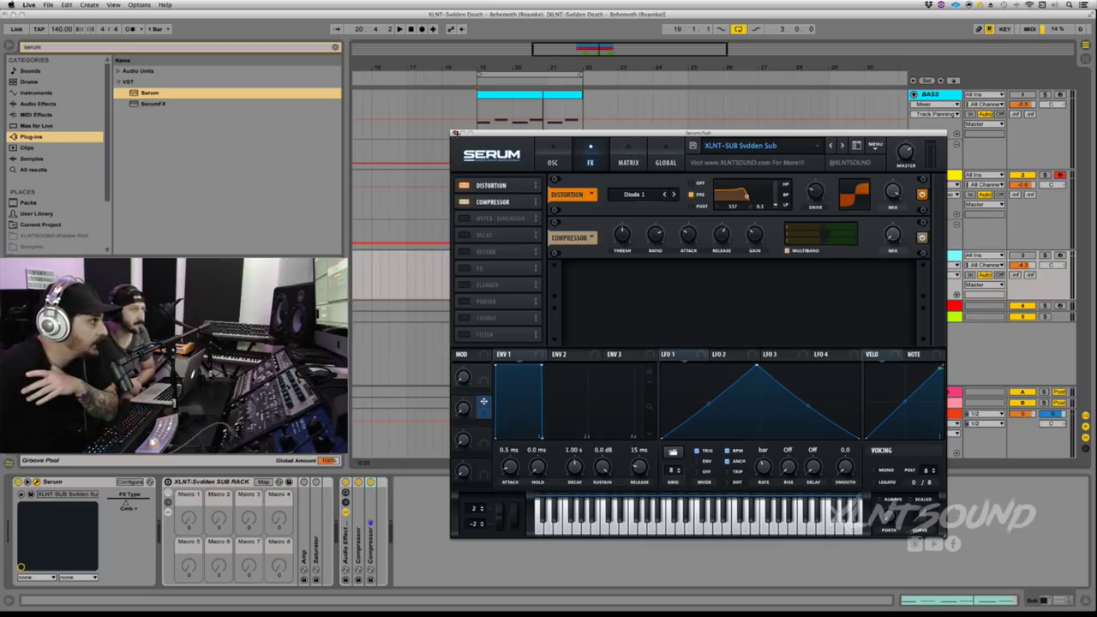
pyautogui.click(456, 133)
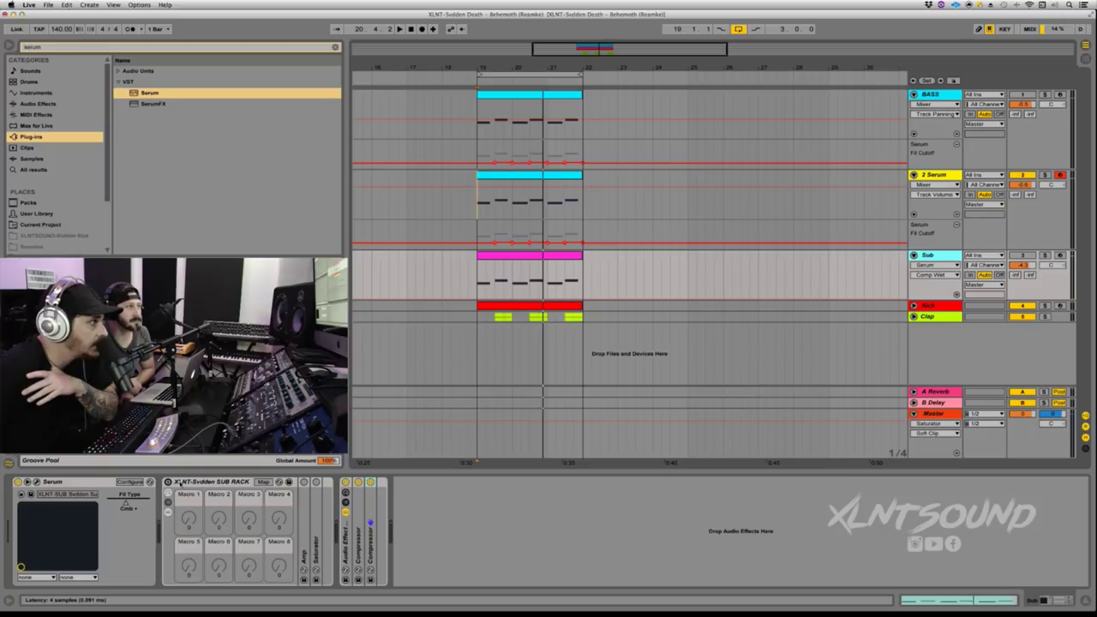
# Enable the XLNT-Svdden SUB RACK and expand the Amp, Saturator and both Compressors to show their settings
pyautogui.click(168, 483)
pyautogui.doubleClick(305, 527)
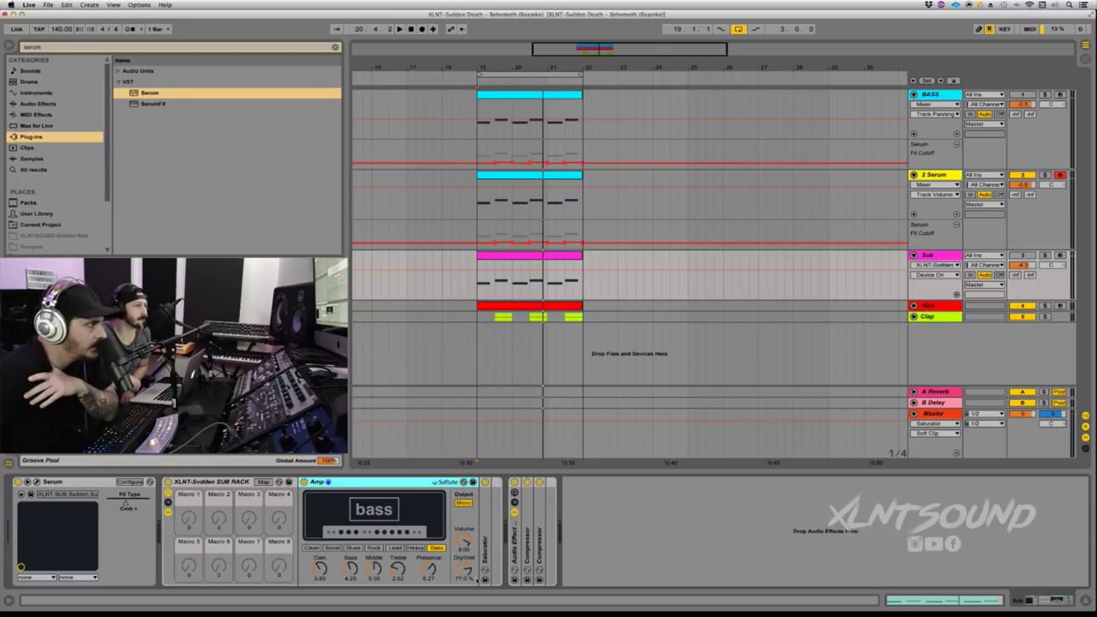
pyautogui.doubleClick(486, 548)
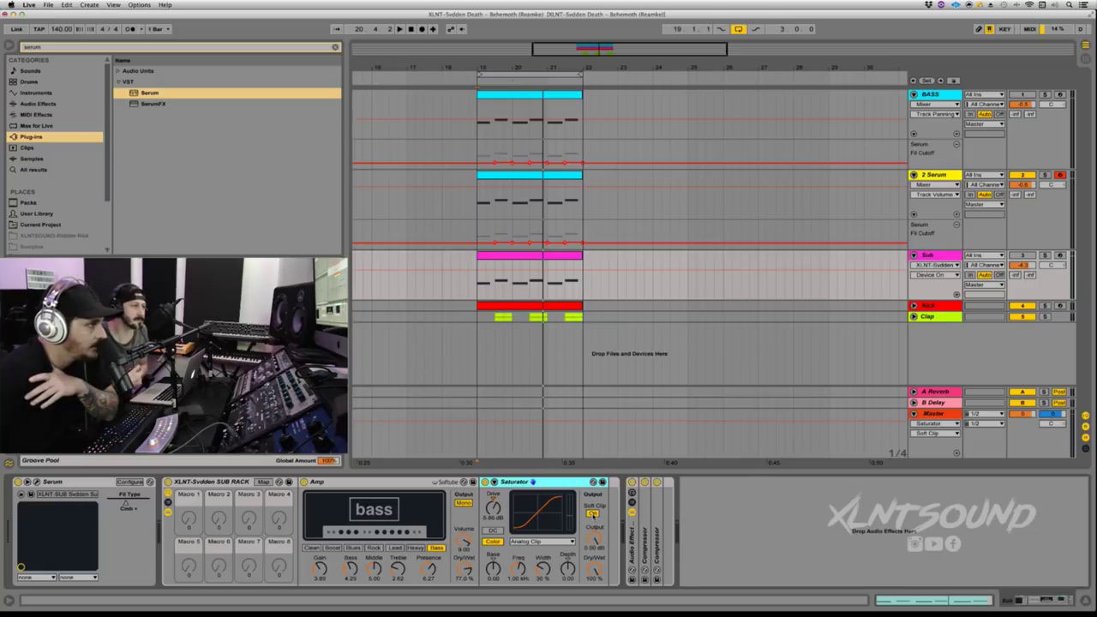
pyautogui.doubleClick(632, 545)
pyautogui.doubleClick(632, 546)
pyautogui.doubleClick(645, 547)
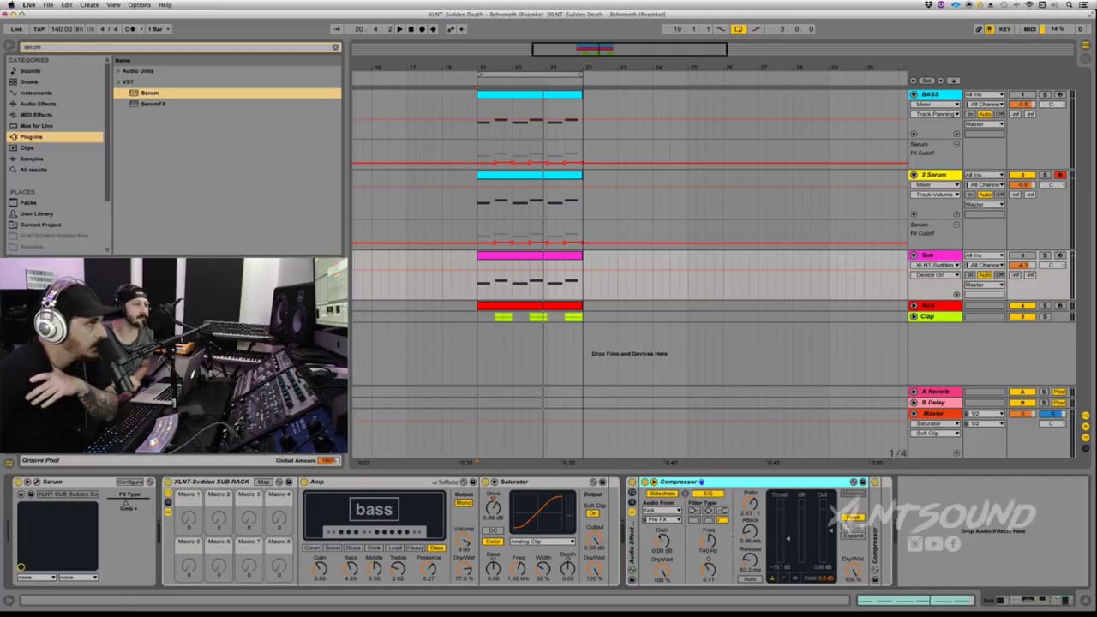
pyautogui.click(876, 549)
pyautogui.doubleClick(875, 520)
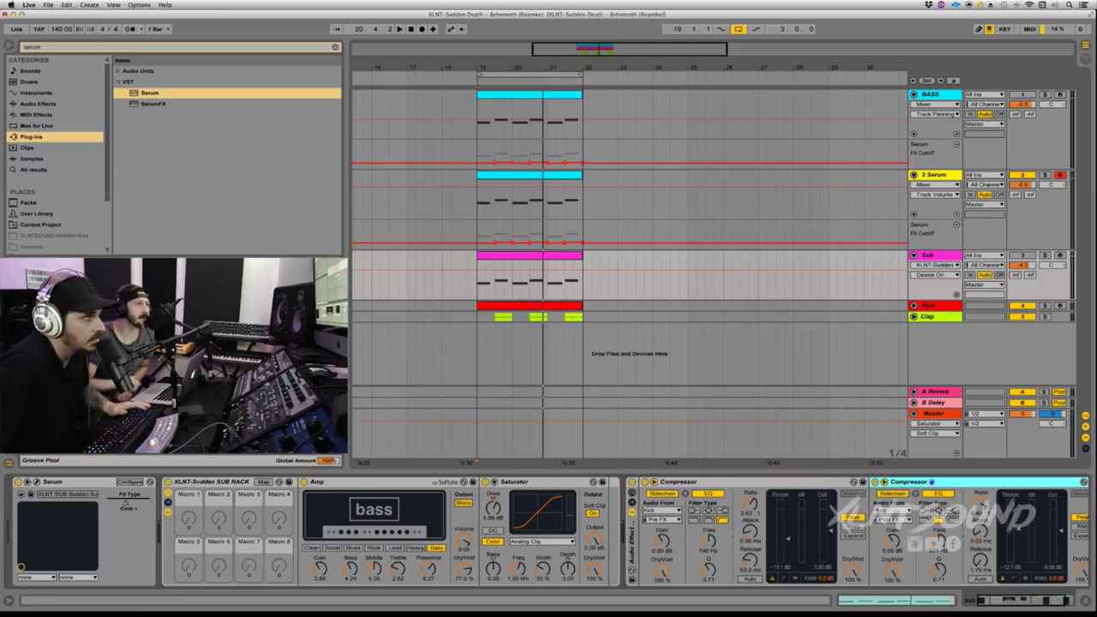
# Activate the Sub track and play the loop with the bass and sub layers together
pyautogui.press('space')
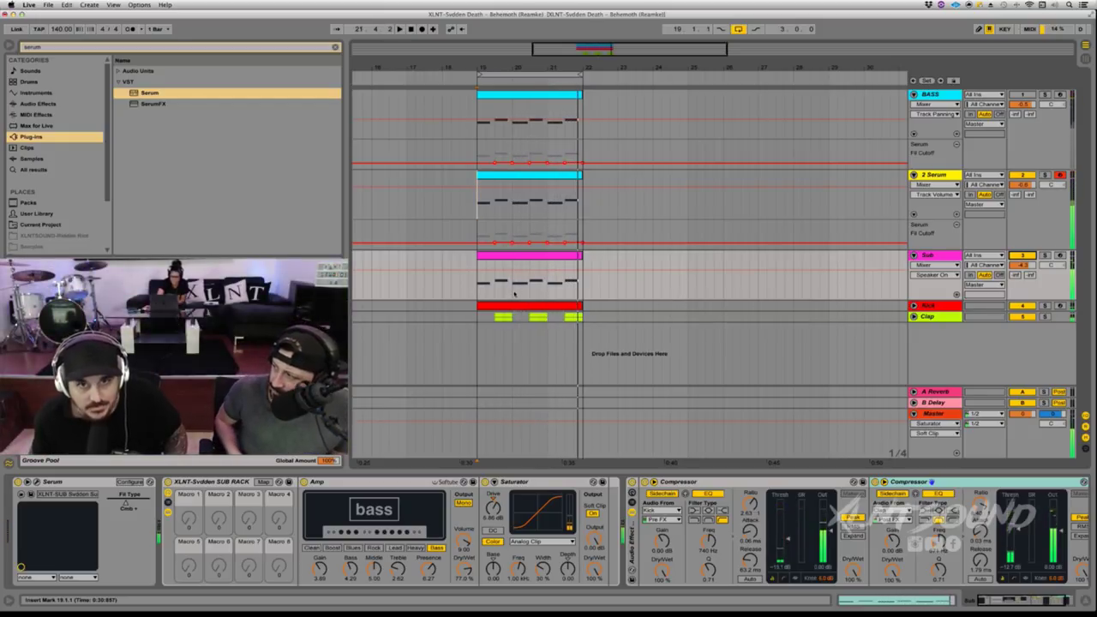
pyautogui.moveTo(524, 67); pyautogui.dragTo(524, 86)
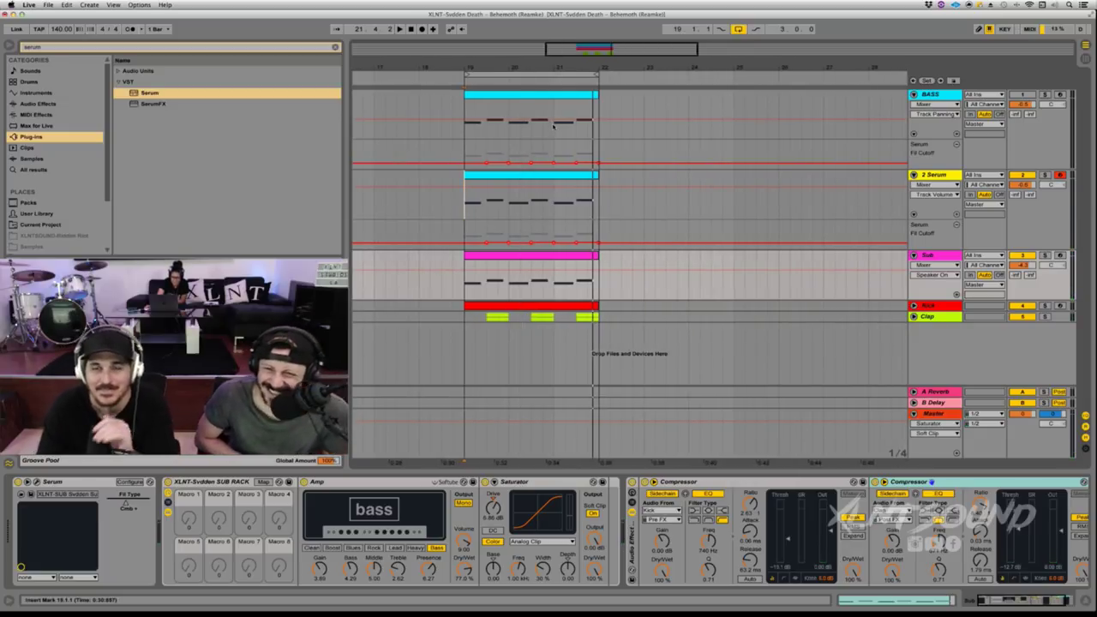